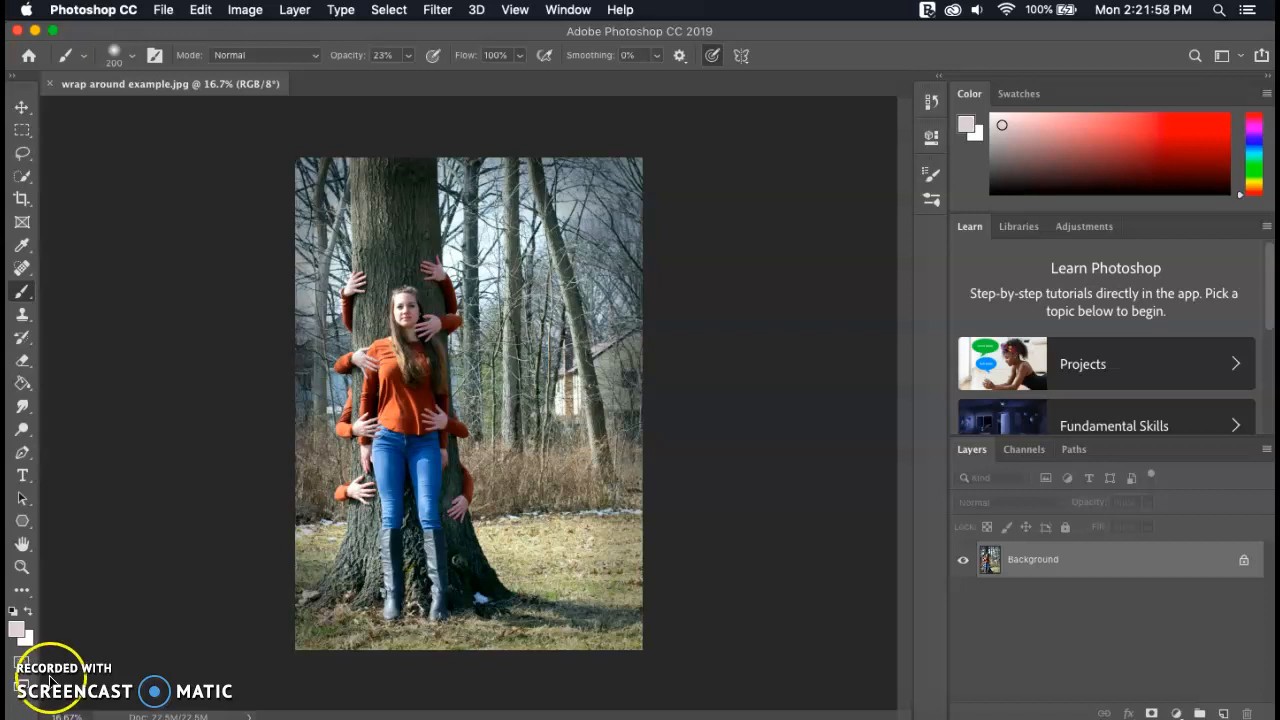
# - Load the files 1.jpg to 9.jpg from the wrap around folder into one layer stack, automatically aligning the source images
pyautogui.click(163, 9)
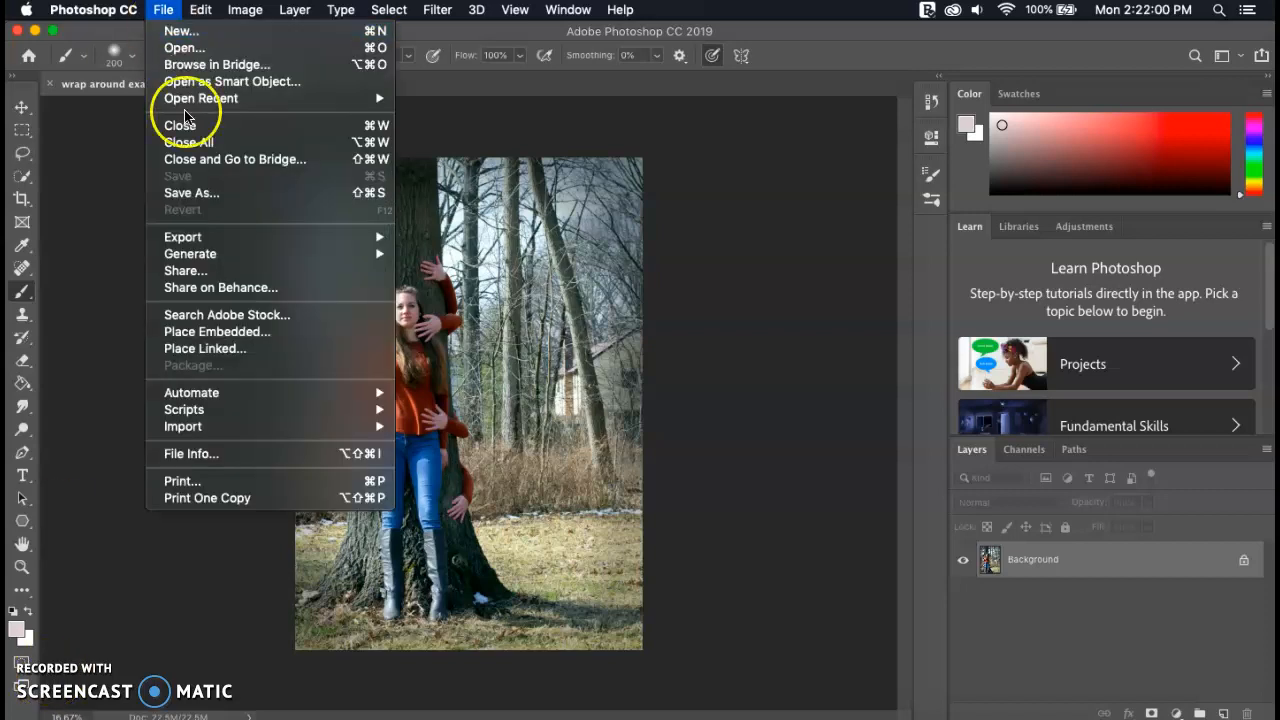
pyautogui.moveTo(225, 414)
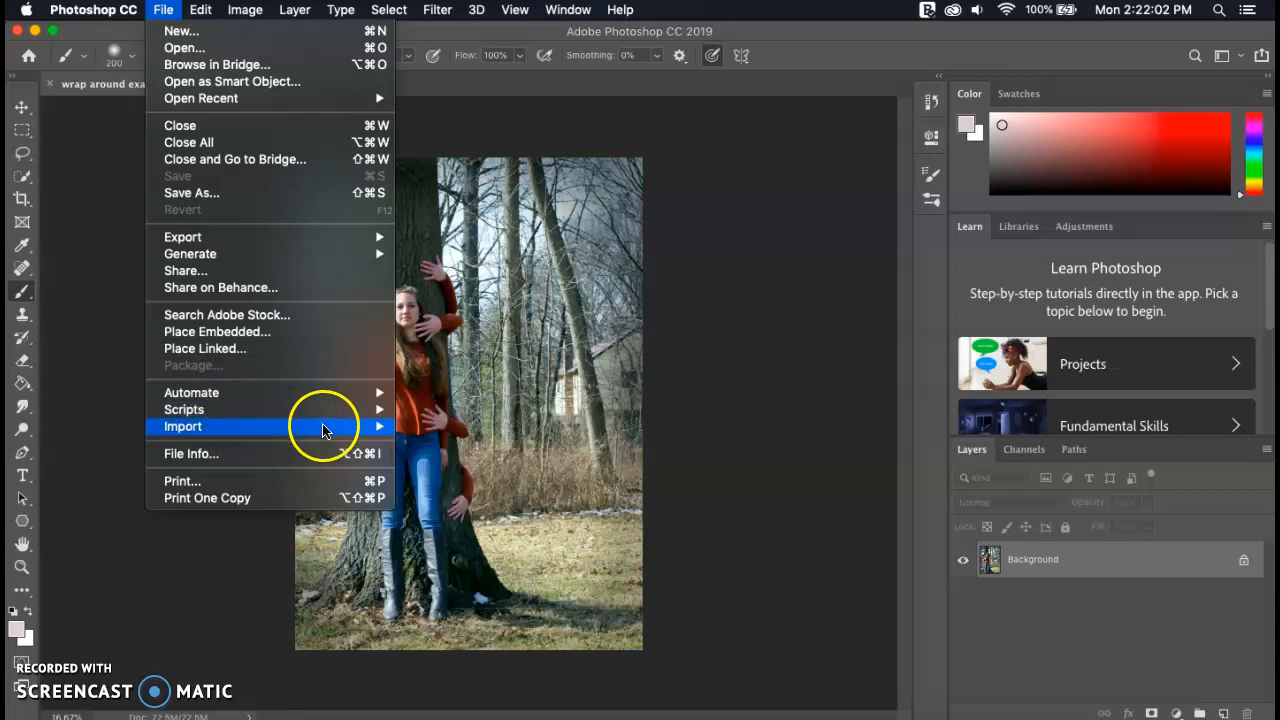
pyautogui.click(462, 536)
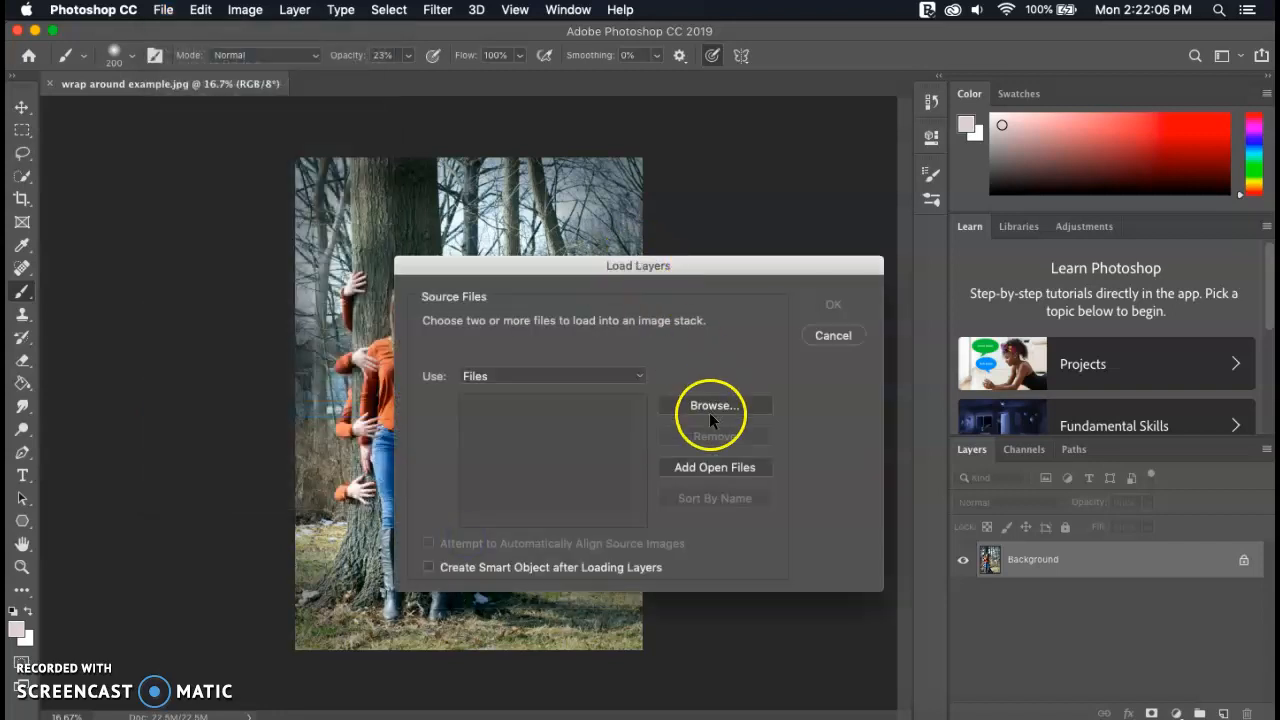
pyautogui.click(712, 406)
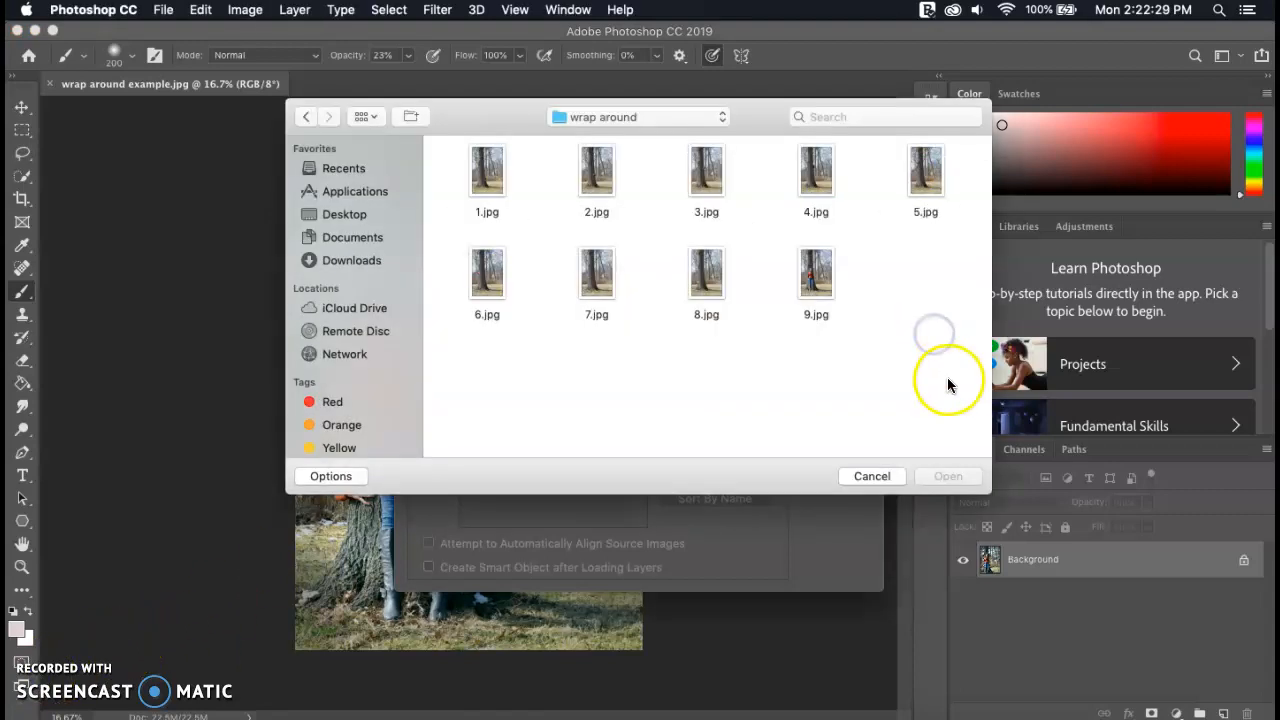
pyautogui.moveTo(951, 374); pyautogui.dragTo(455, 150)
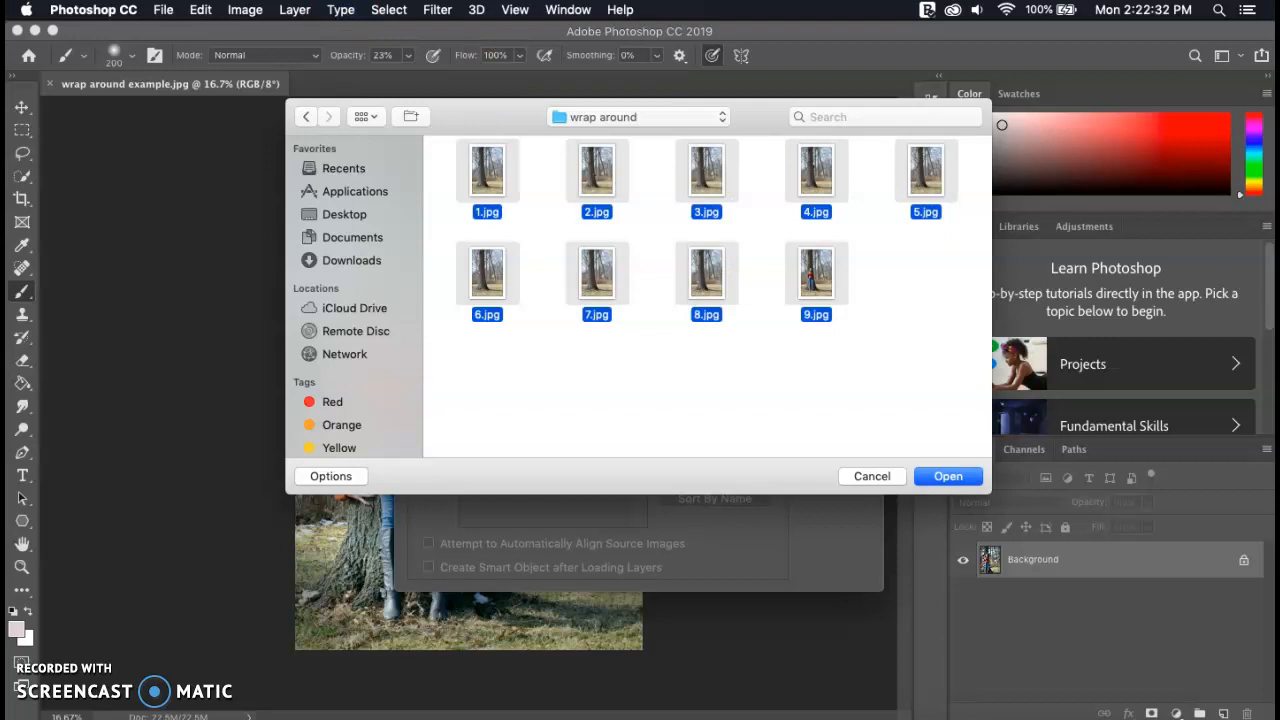
pyautogui.click(946, 474)
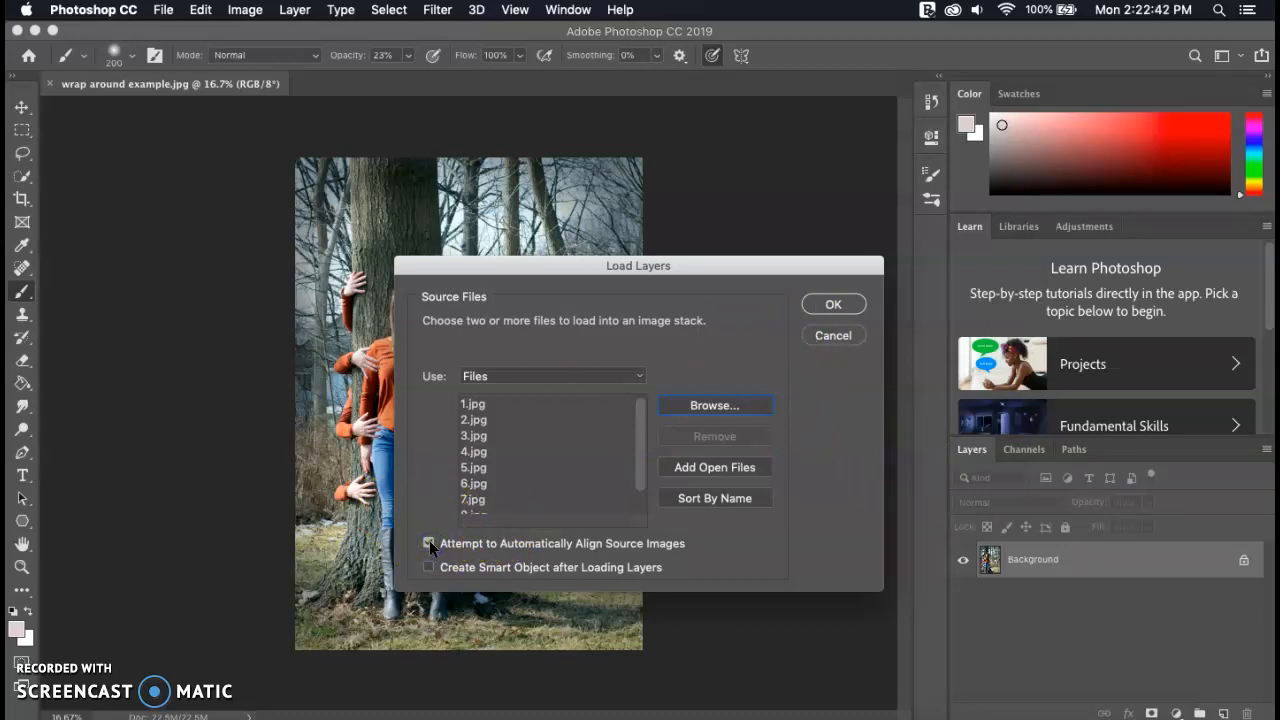
pyautogui.click(830, 305)
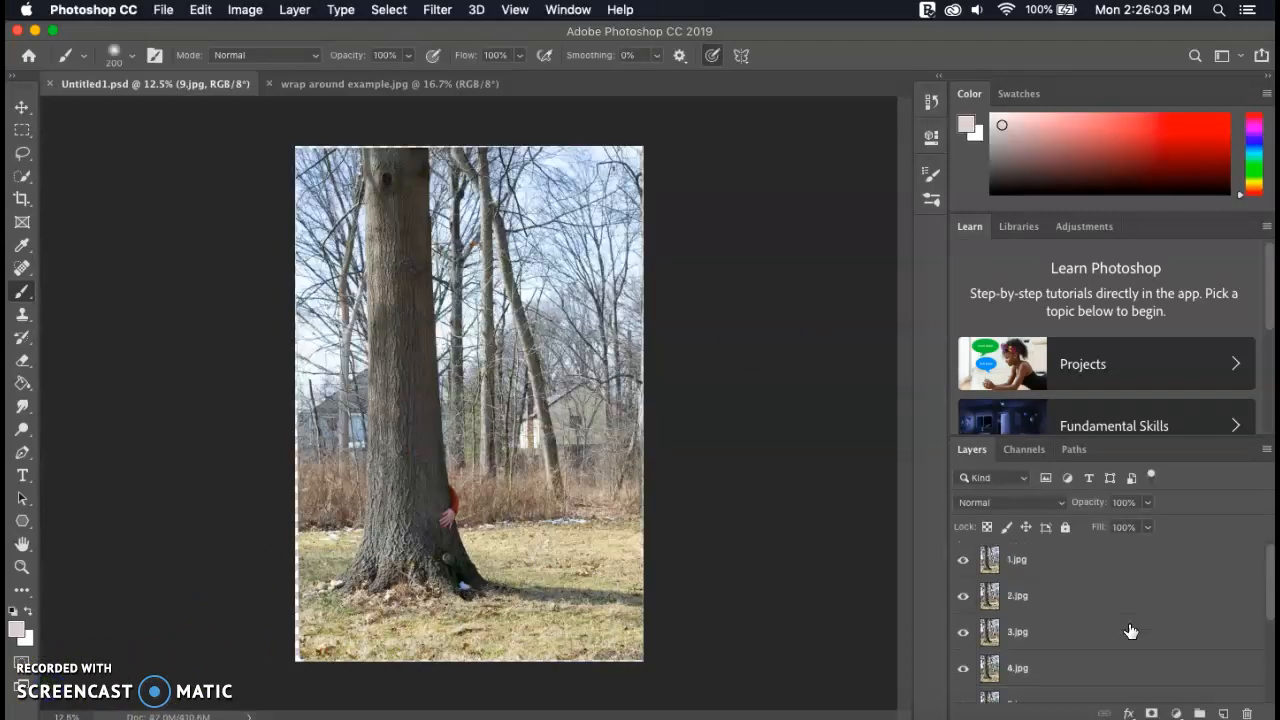
# - Hide the layers one by one from 1.jpg to 9.jpg to examine the arm position in each photo
pyautogui.click(1084, 572)
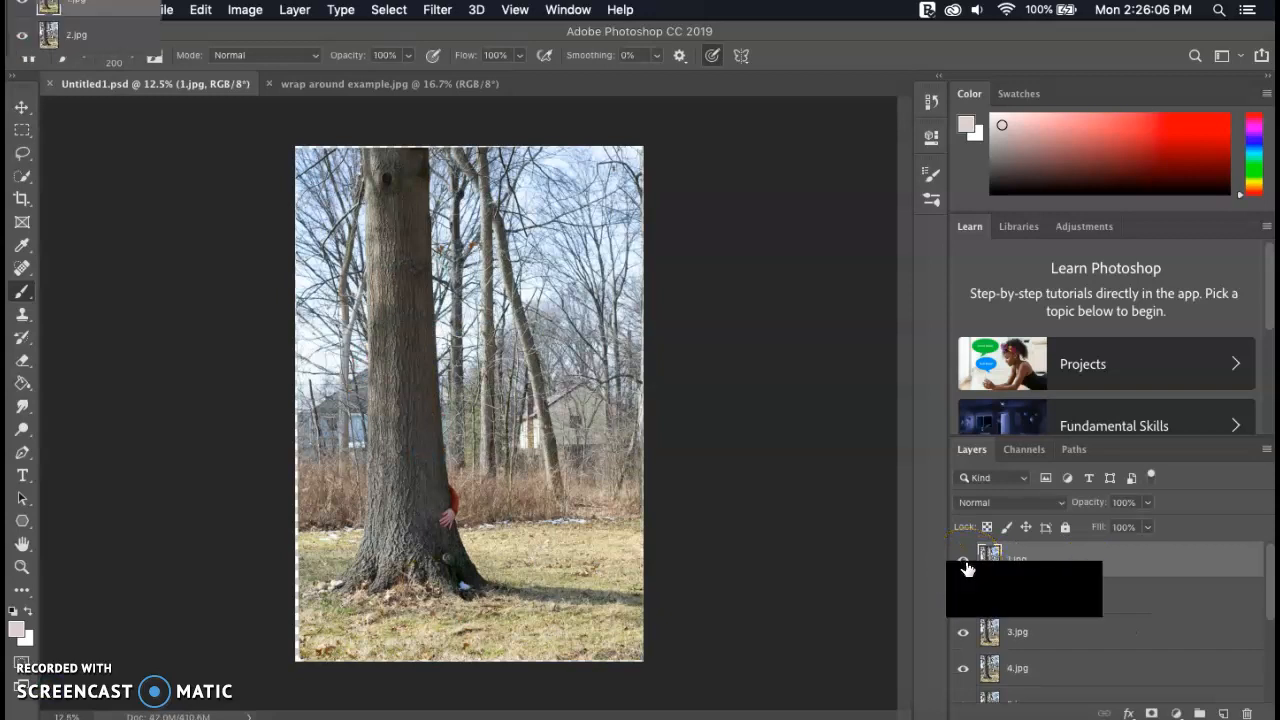
pyautogui.click(963, 562)
pyautogui.click(958, 603)
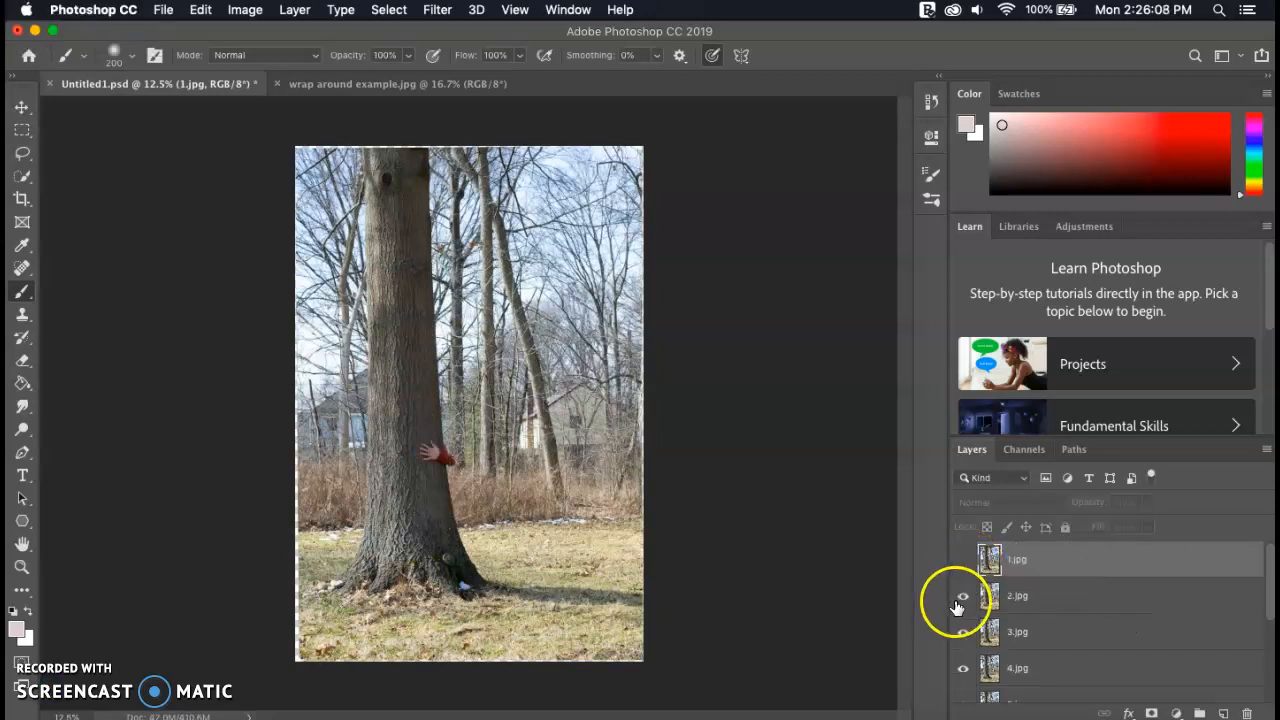
pyautogui.click(964, 633)
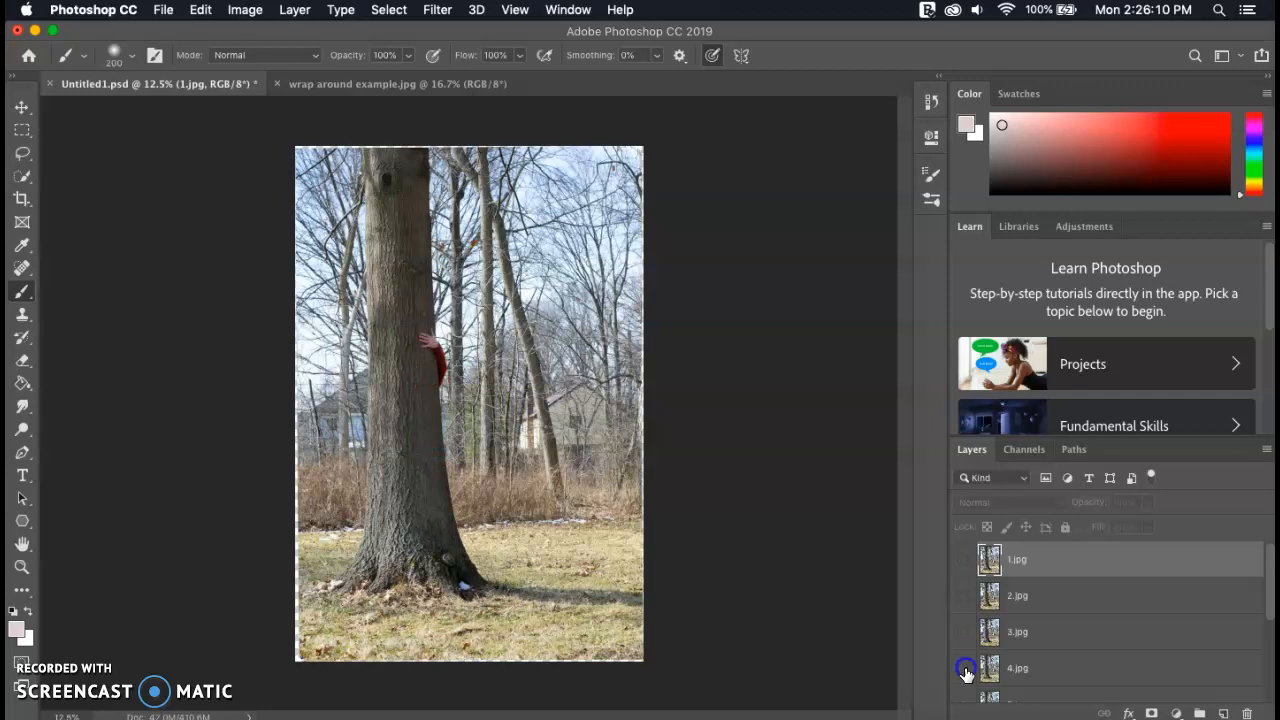
pyautogui.scroll(-3, 965, 650)
pyautogui.click(964, 594)
pyautogui.click(964, 626)
pyautogui.click(964, 662)
pyautogui.scroll(-1, 965, 667)
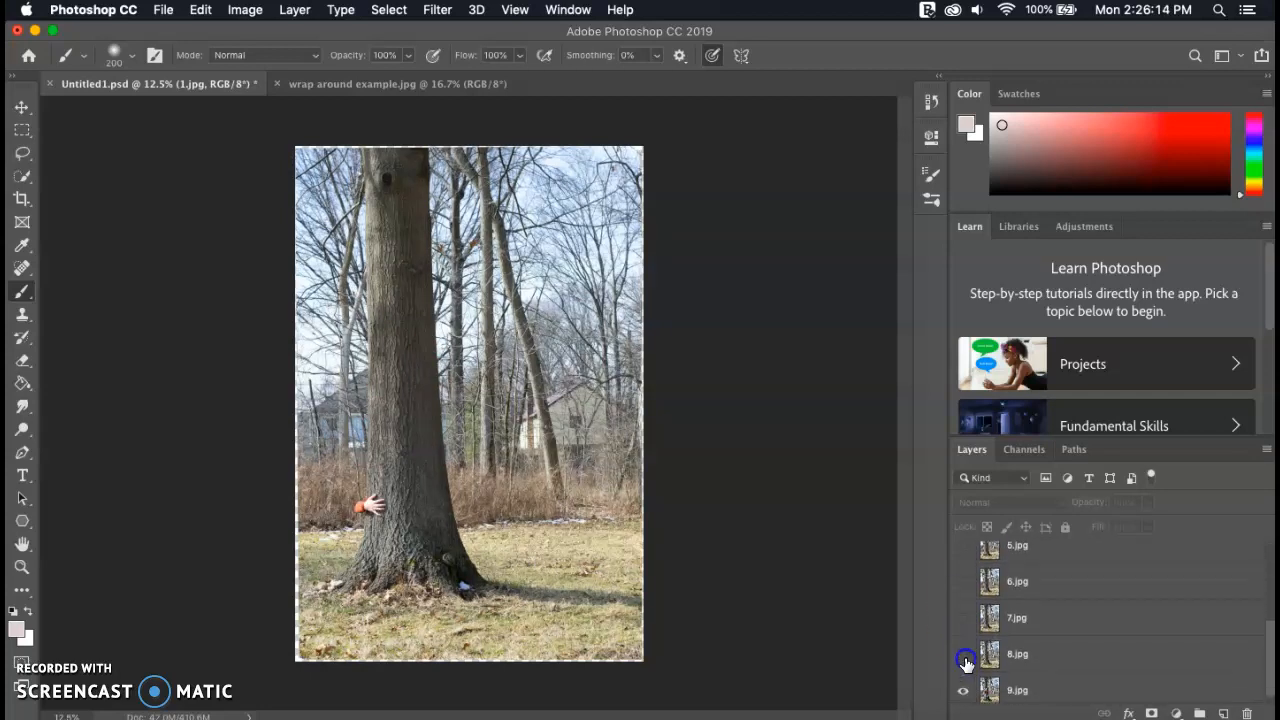
pyautogui.click(964, 658)
pyautogui.click(964, 690)
# - Show the layers again one by one from 9.jpg up to 1.jpg, reviewing each photo
pyautogui.click(964, 690)
pyautogui.click(964, 654)
pyautogui.click(964, 618)
pyautogui.click(964, 581)
pyautogui.scroll(3, 965, 590)
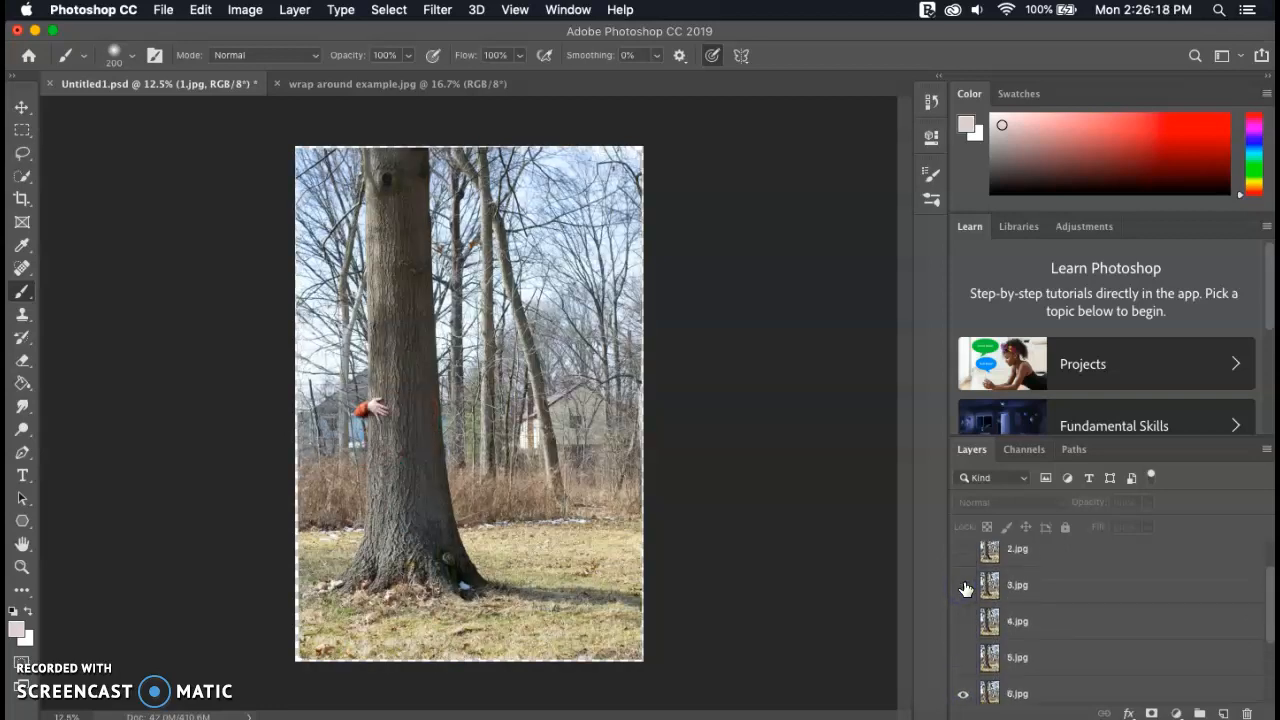
pyautogui.click(964, 660)
pyautogui.click(964, 624)
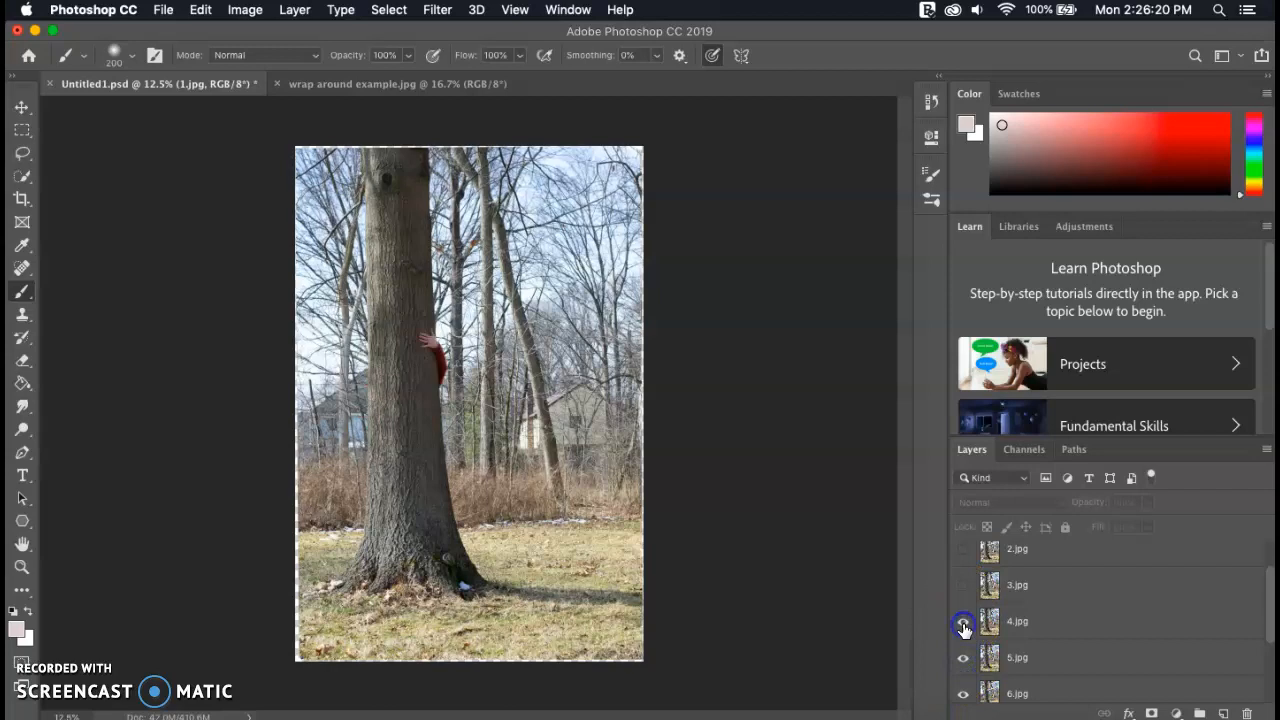
pyautogui.click(964, 585)
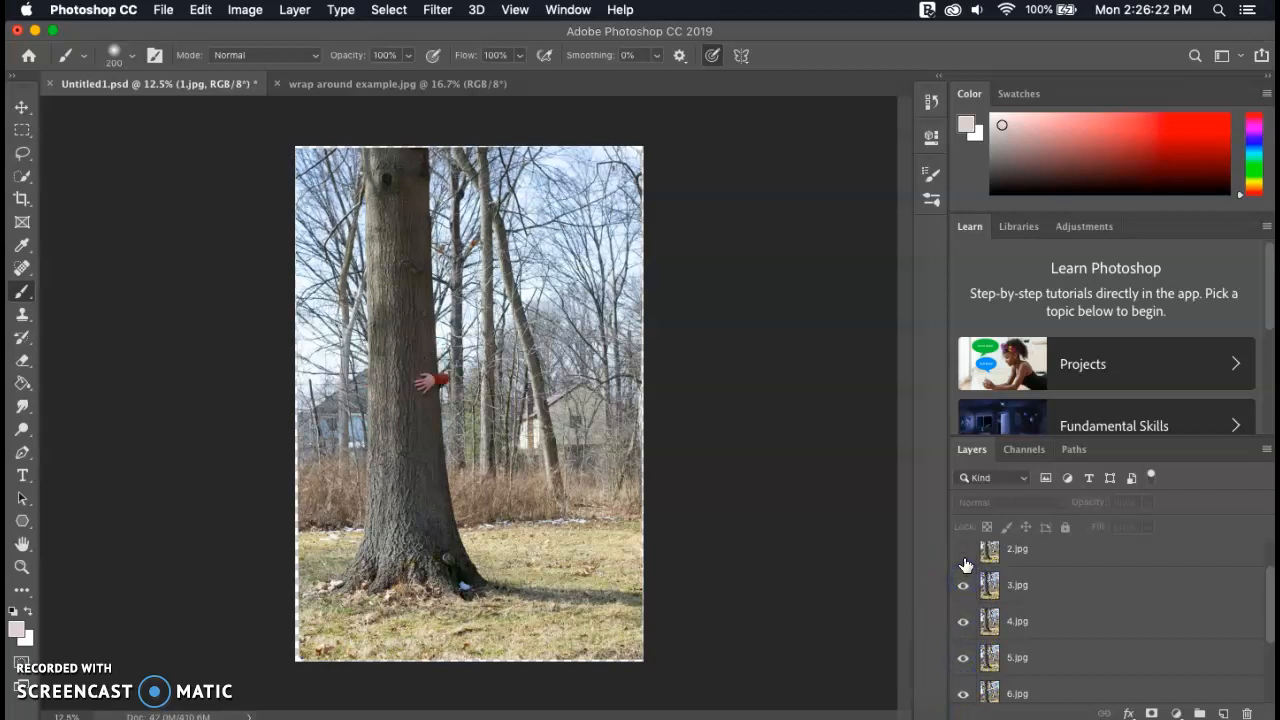
pyautogui.click(964, 550)
pyautogui.scroll(2, 964, 563)
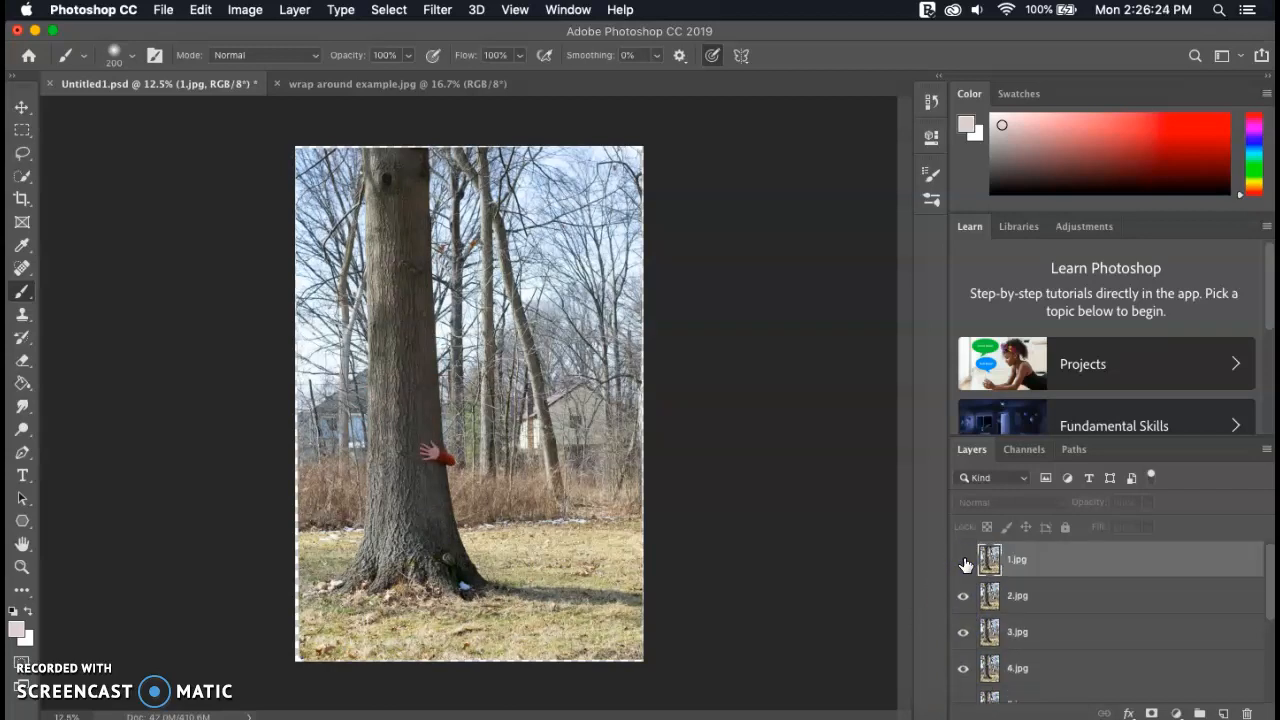
pyautogui.click(964, 561)
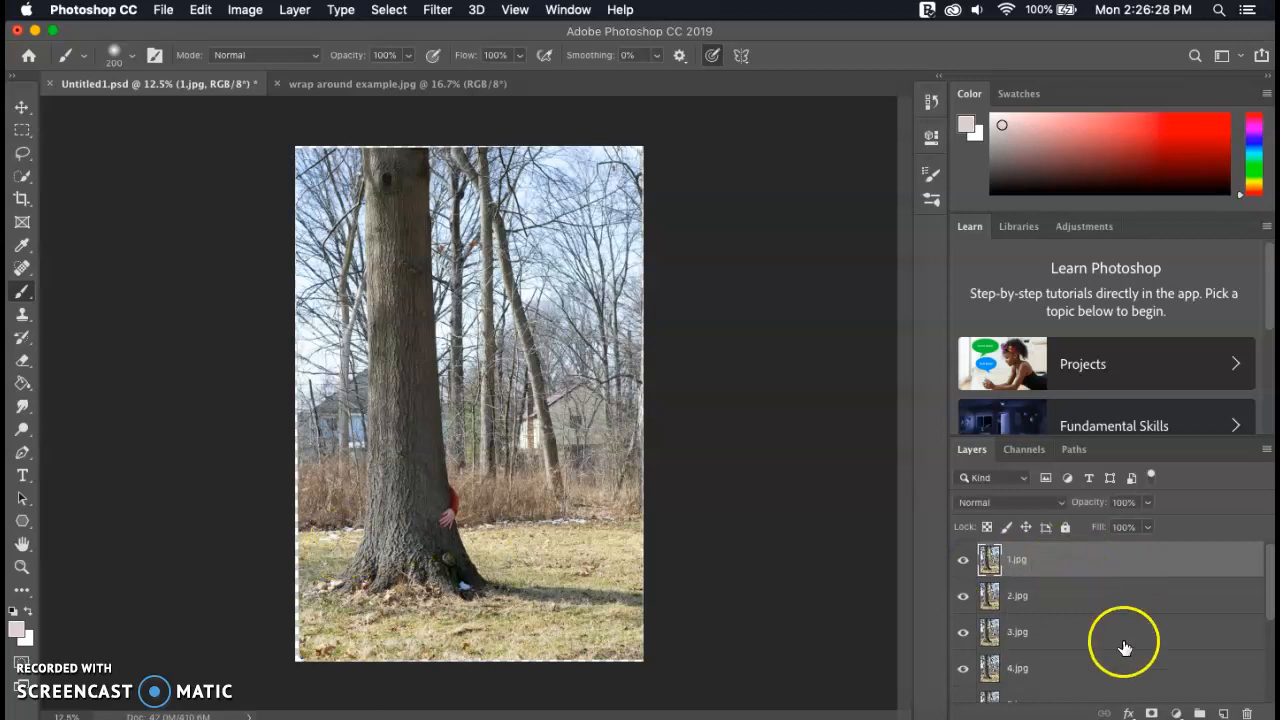
# - Mask layer 1.jpg to keep only its arm low on the trunk, by painting it black and inverting the mask, and hide the layer
pyautogui.click(1151, 713)
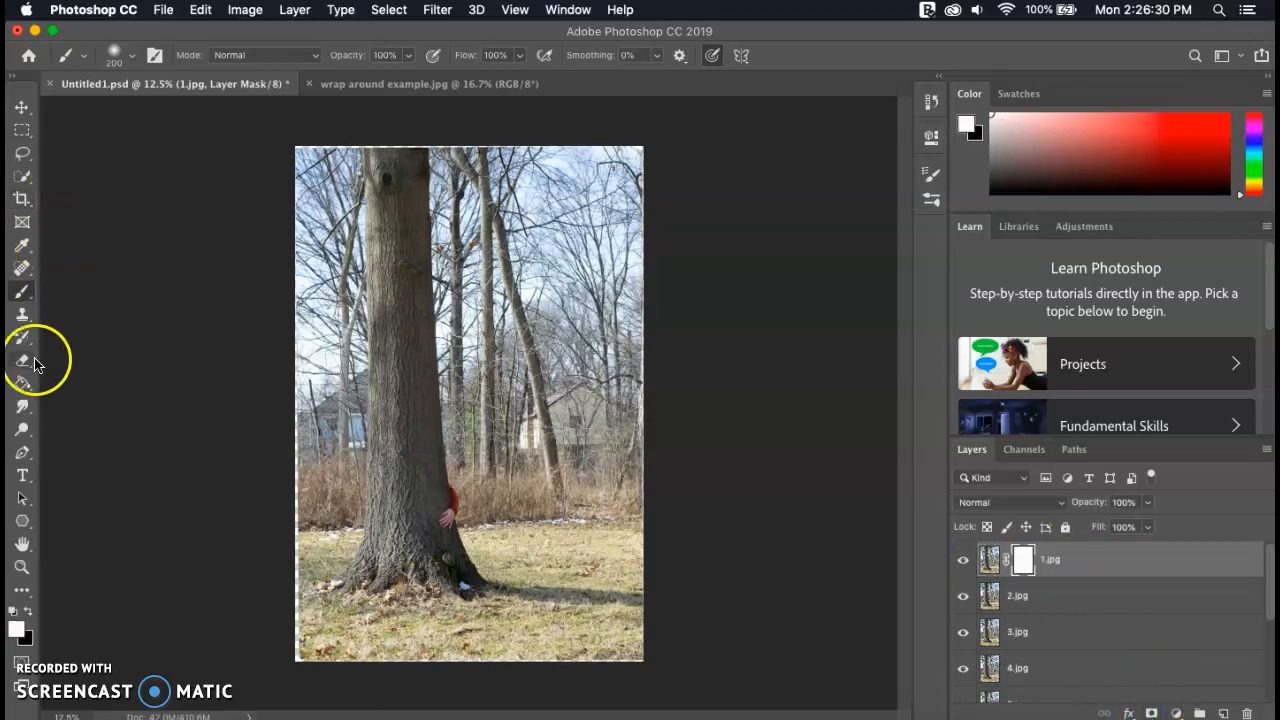
pyautogui.click(27, 610)
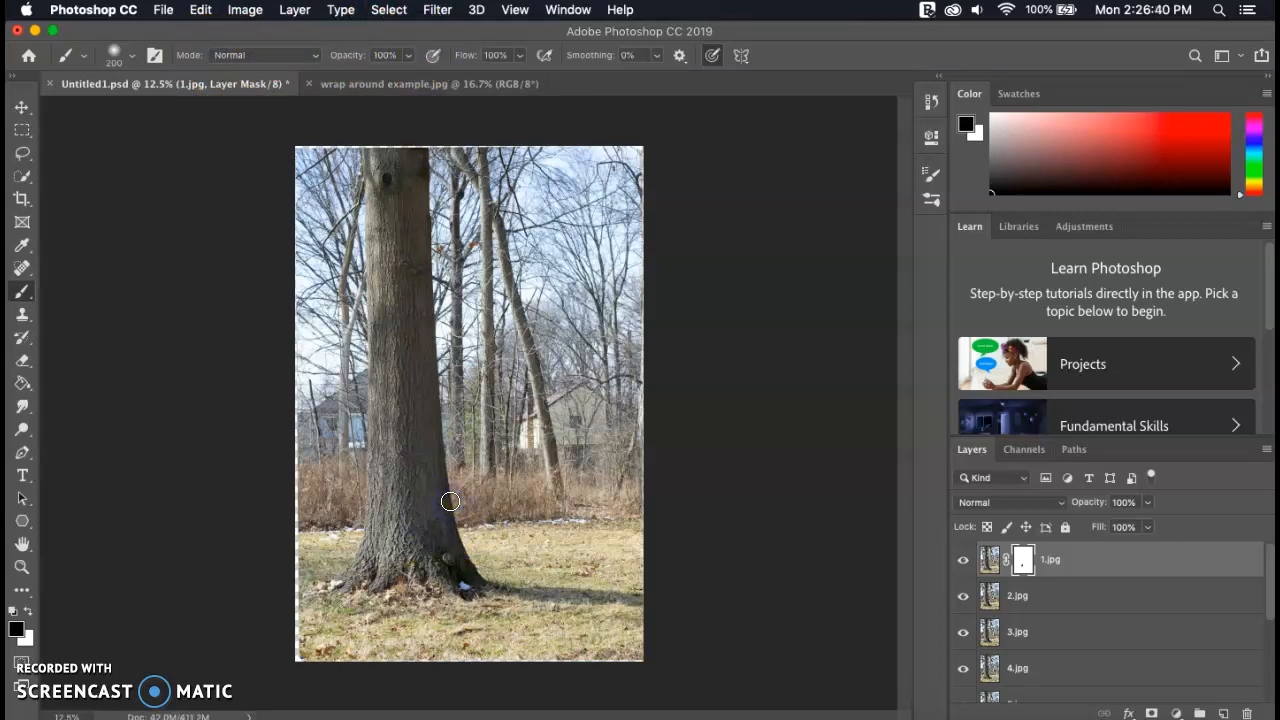
pyautogui.hotkey('ctrl', 'i')
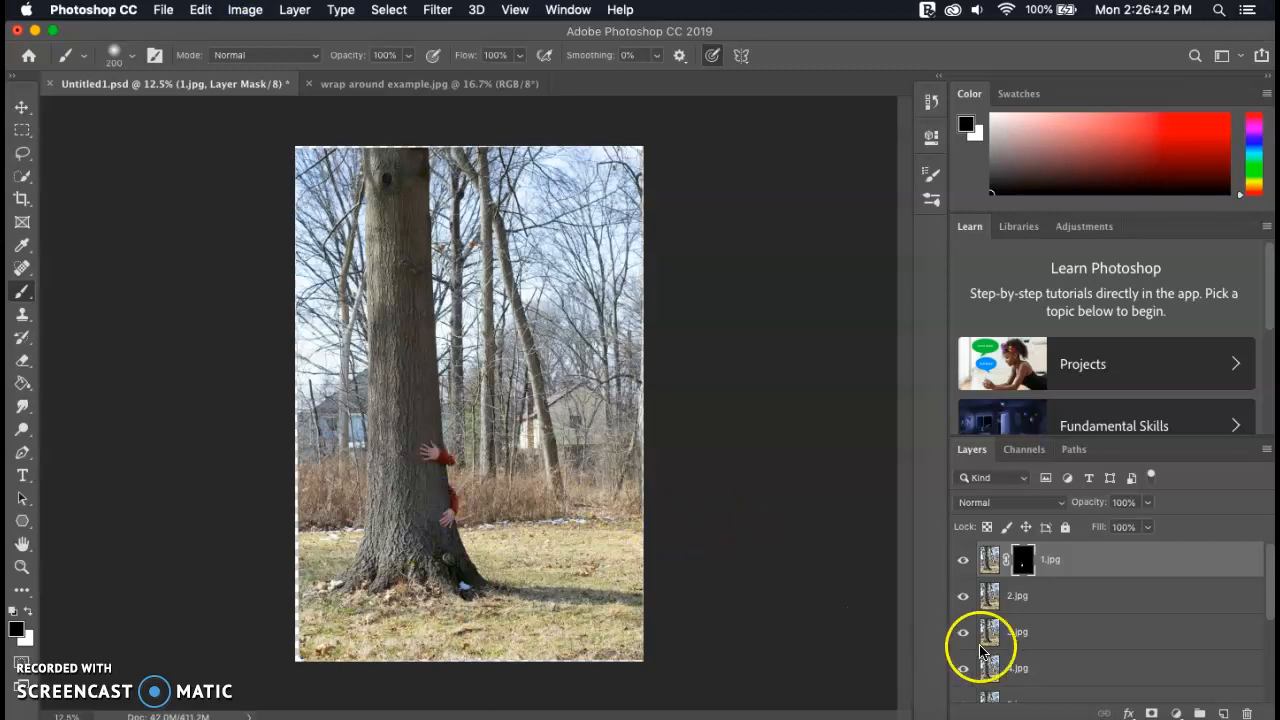
pyautogui.click(964, 561)
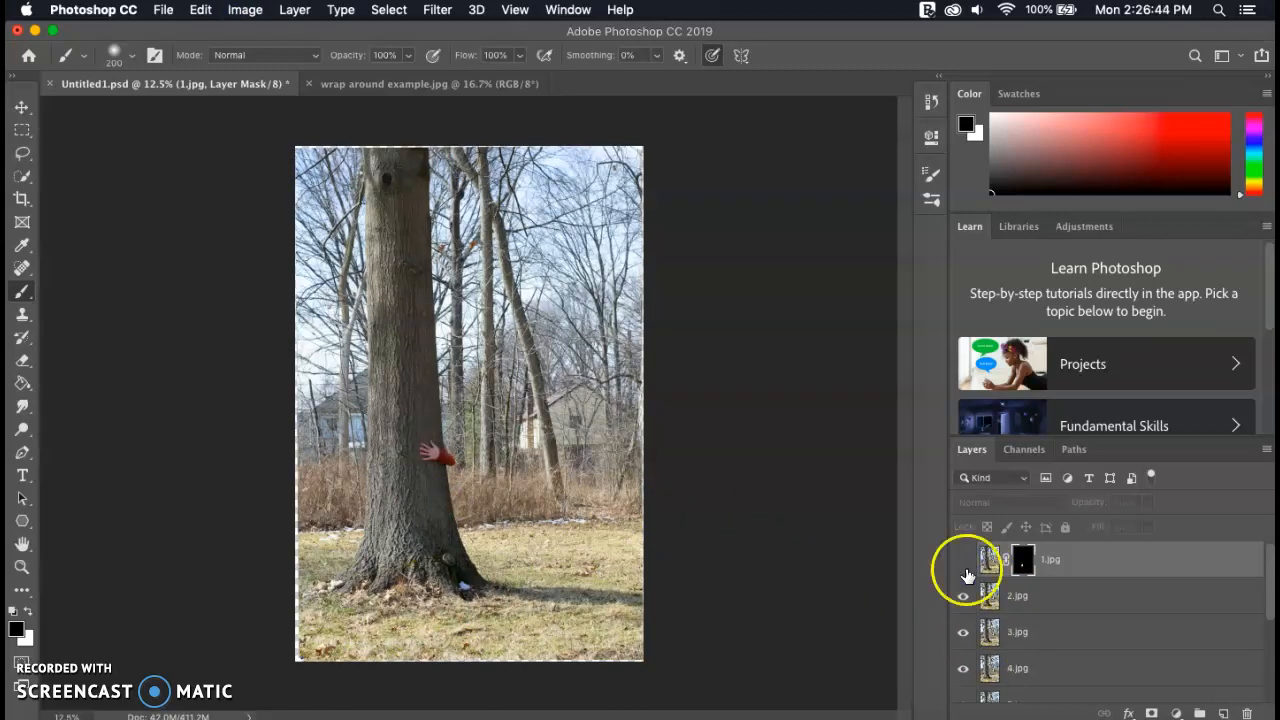
# - Mask layer 2.jpg down to its arm at the trunk's right edge with black paint and an inverted mask, and hide the layer
pyautogui.click(1006, 596)
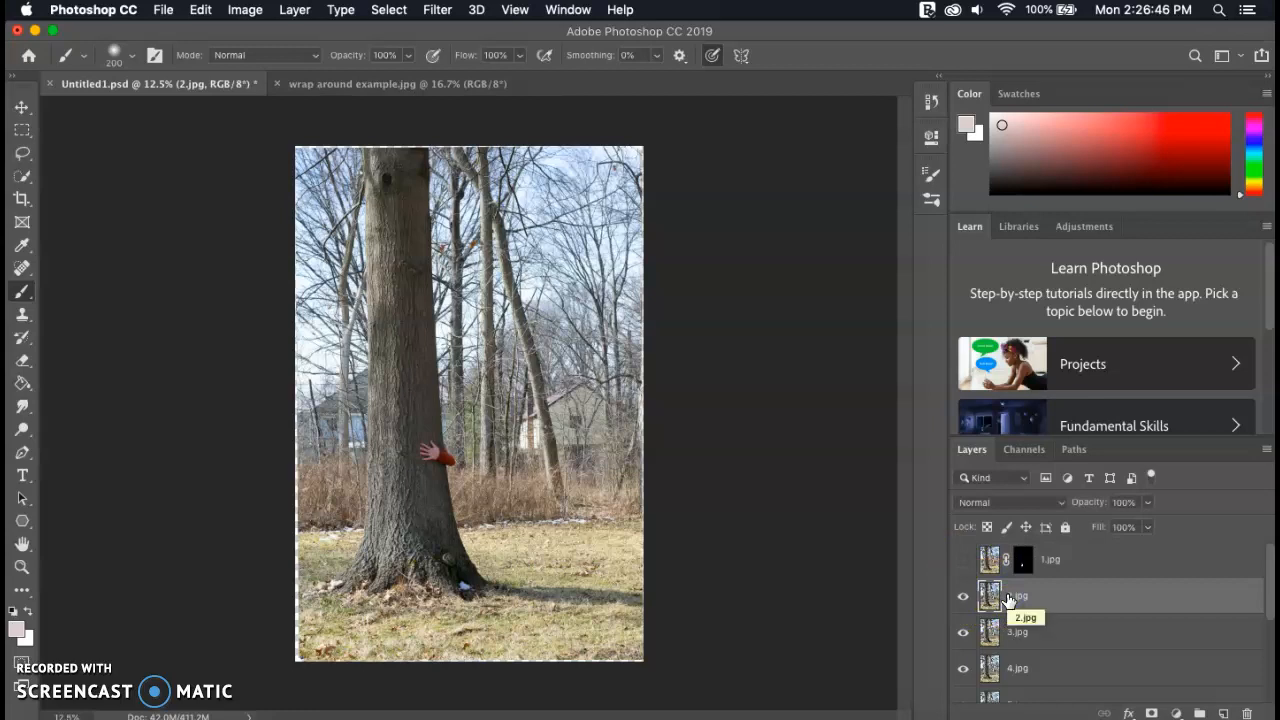
pyautogui.click(1151, 713)
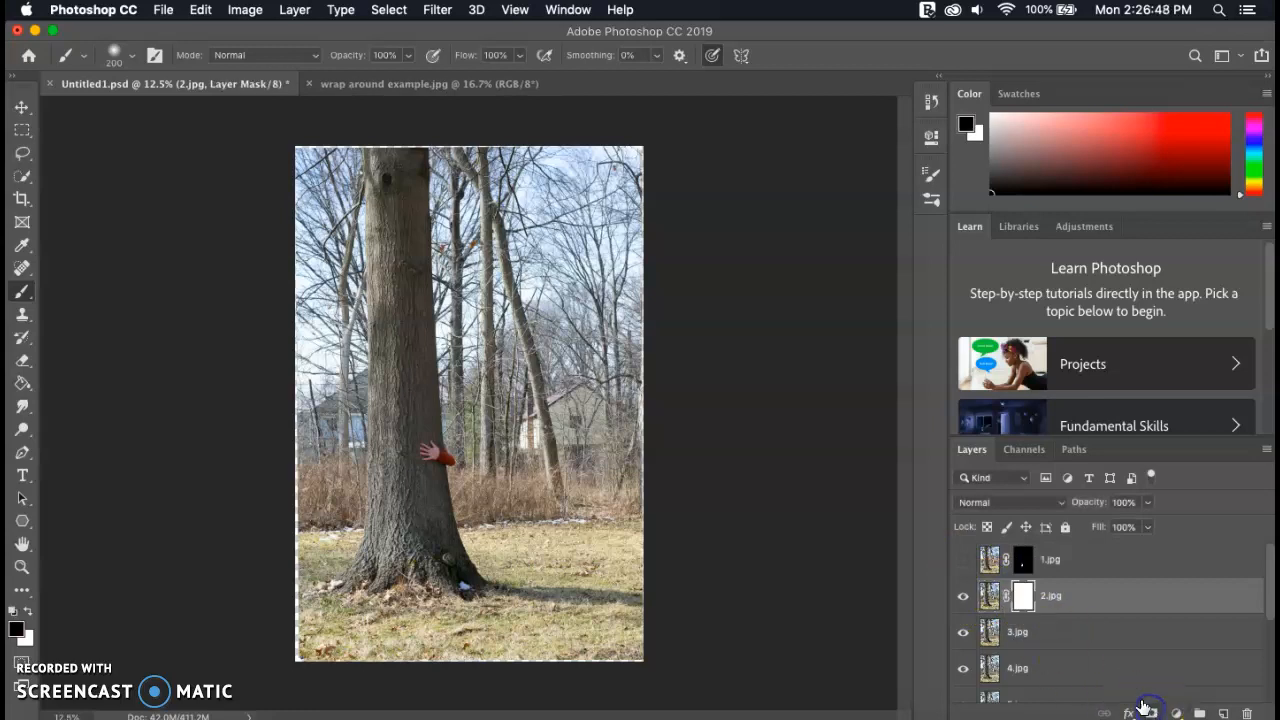
pyautogui.moveTo(411, 409)
pyautogui.mouseDown()
pyautogui.moveTo(457, 453)
pyautogui.moveTo(440, 462)
pyautogui.mouseUp()
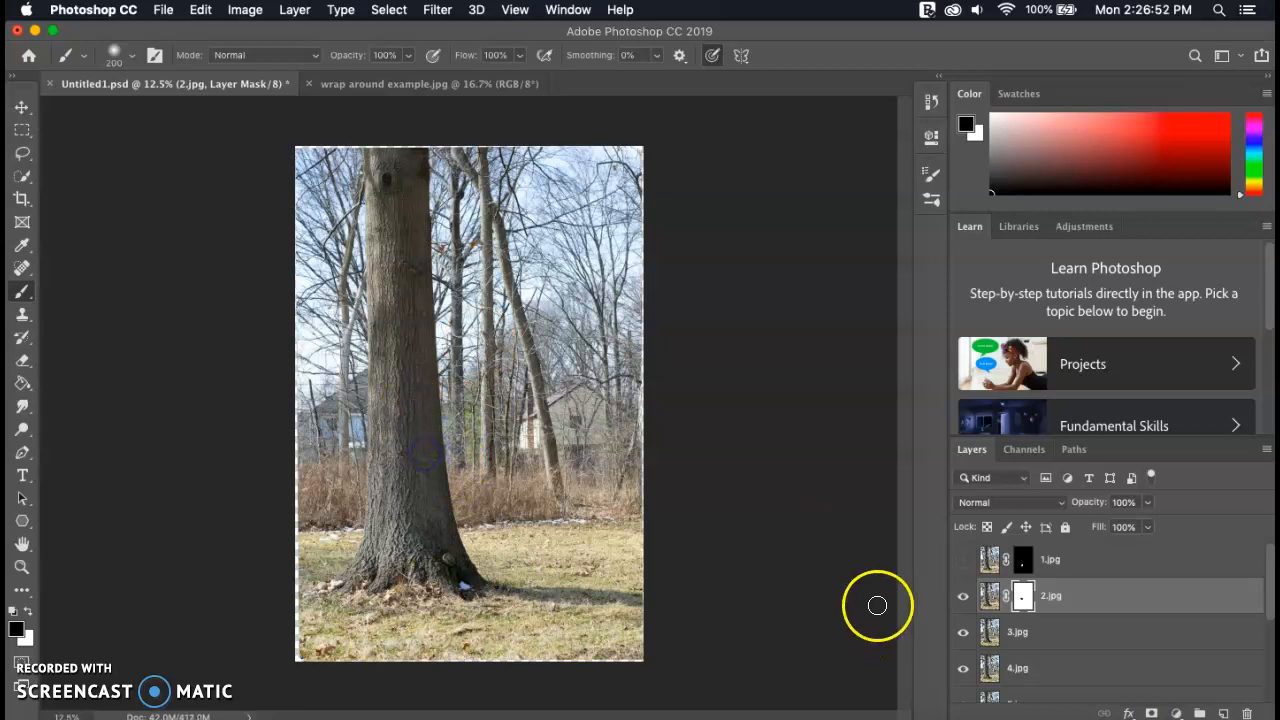
pyautogui.press('super+i')
pyautogui.click(963, 595)
# - Add a mask to layer 3.jpg, isolate its arm on the trunk with black paint and mask inversion, and hide the layer
pyautogui.click(1045, 628)
pyautogui.click(1151, 713)
pyautogui.press('x')
pyautogui.moveTo(434, 295)
pyautogui.mouseDown()
pyautogui.moveTo(429, 400)
pyautogui.moveTo(441, 381)
pyautogui.mouseUp()
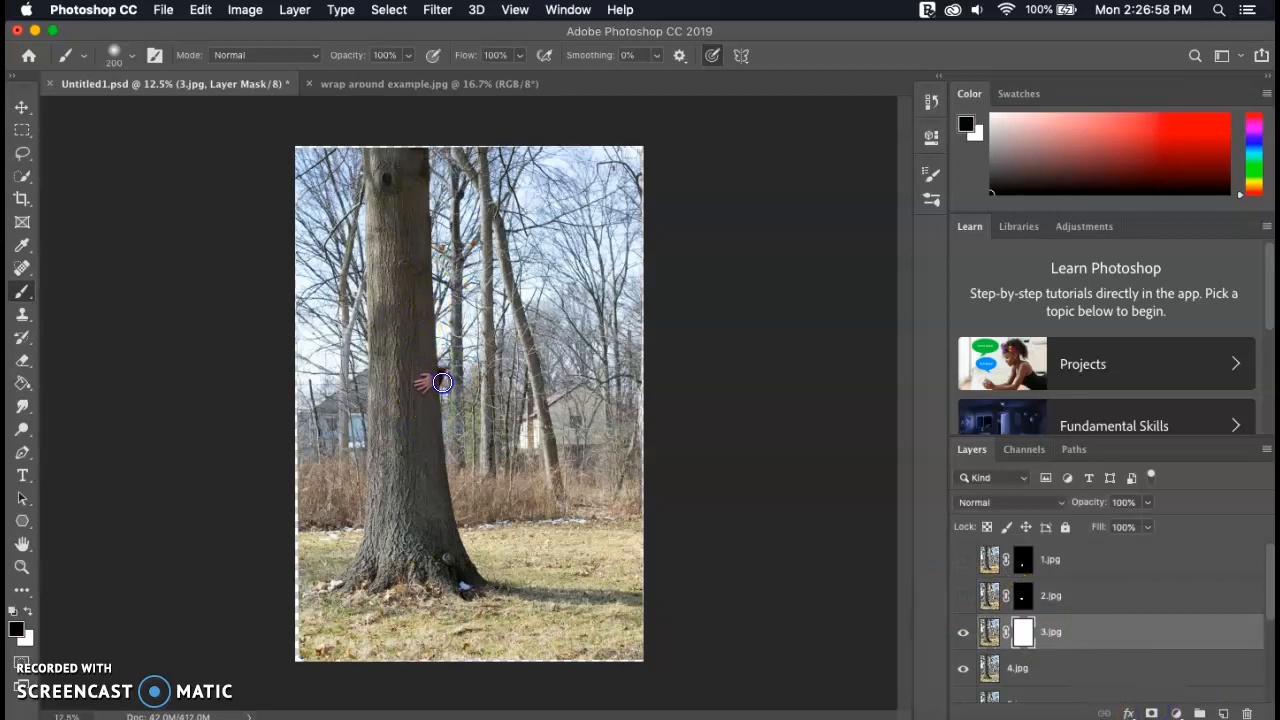
pyautogui.click(797, 580)
pyautogui.click(468, 418)
pyautogui.press('super+i')
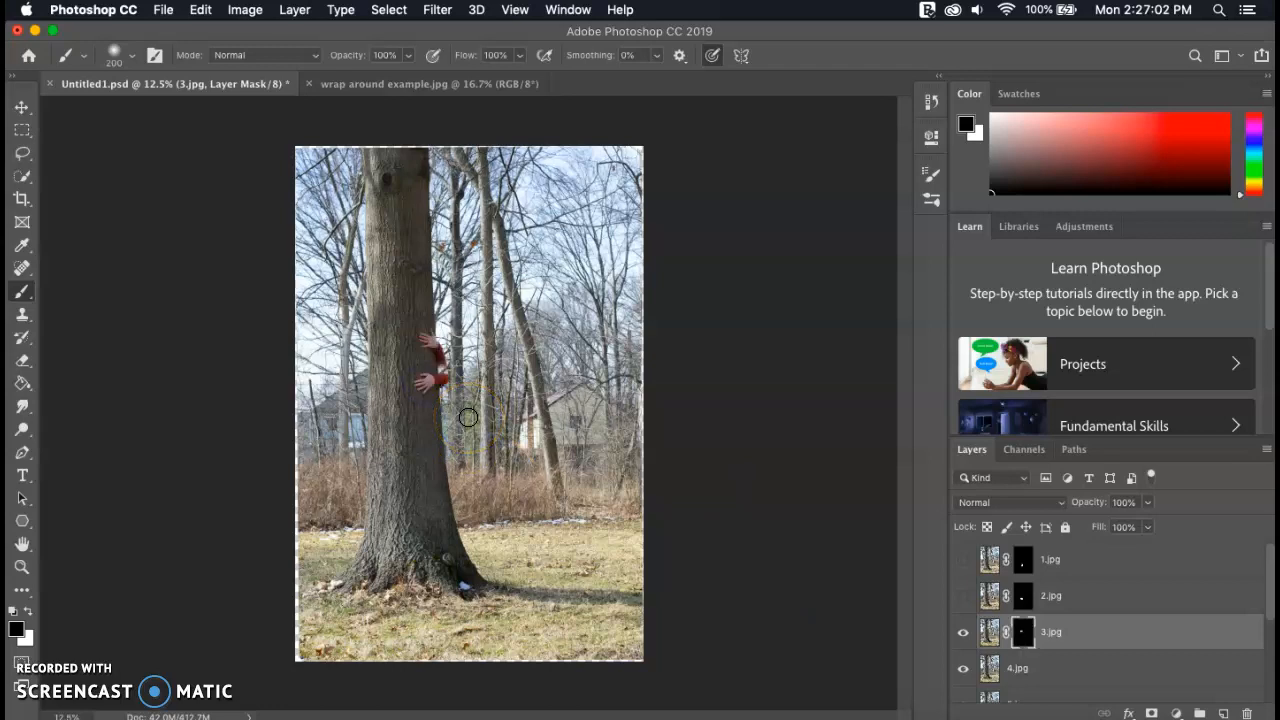
pyautogui.press('super+plus')
pyautogui.press('super+plus')
pyautogui.moveTo(429, 314)
pyautogui.mouseDown()
pyautogui.moveTo(571, 371)
pyautogui.moveTo(521, 457)
pyautogui.mouseUp()
pyautogui.press('super+minus')
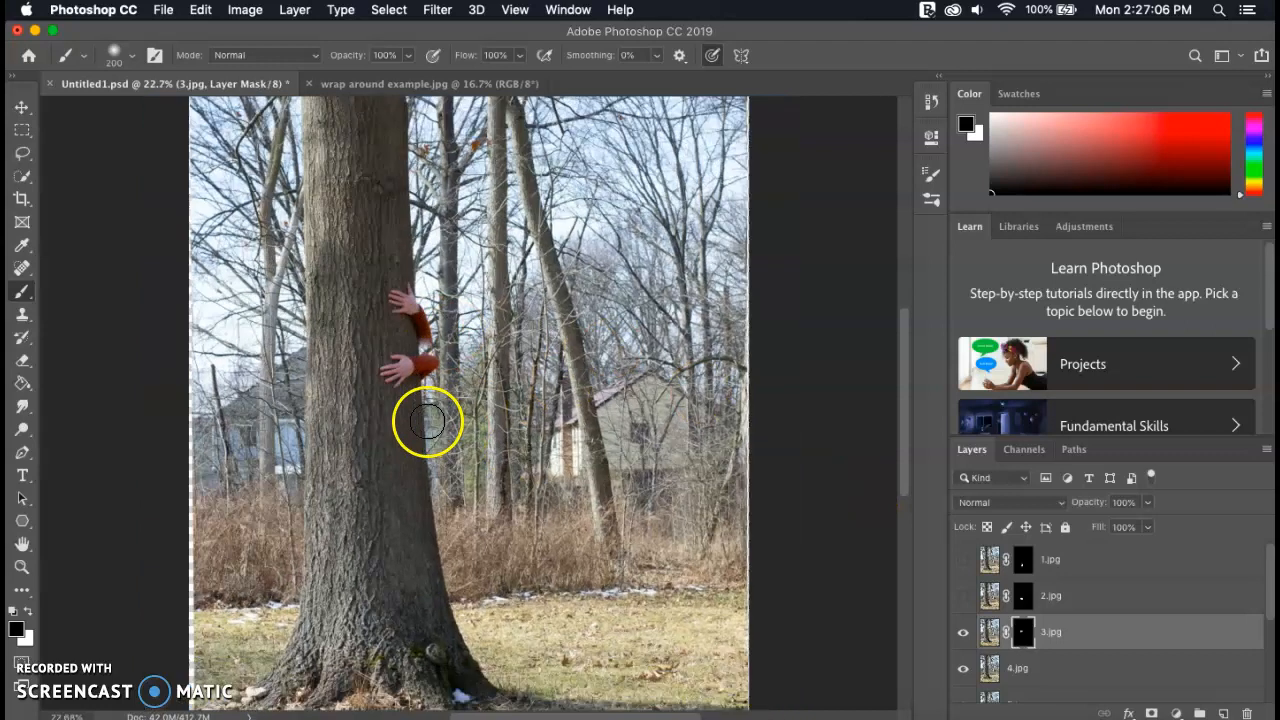
pyautogui.press('super+minus')
pyautogui.press('super+minus')
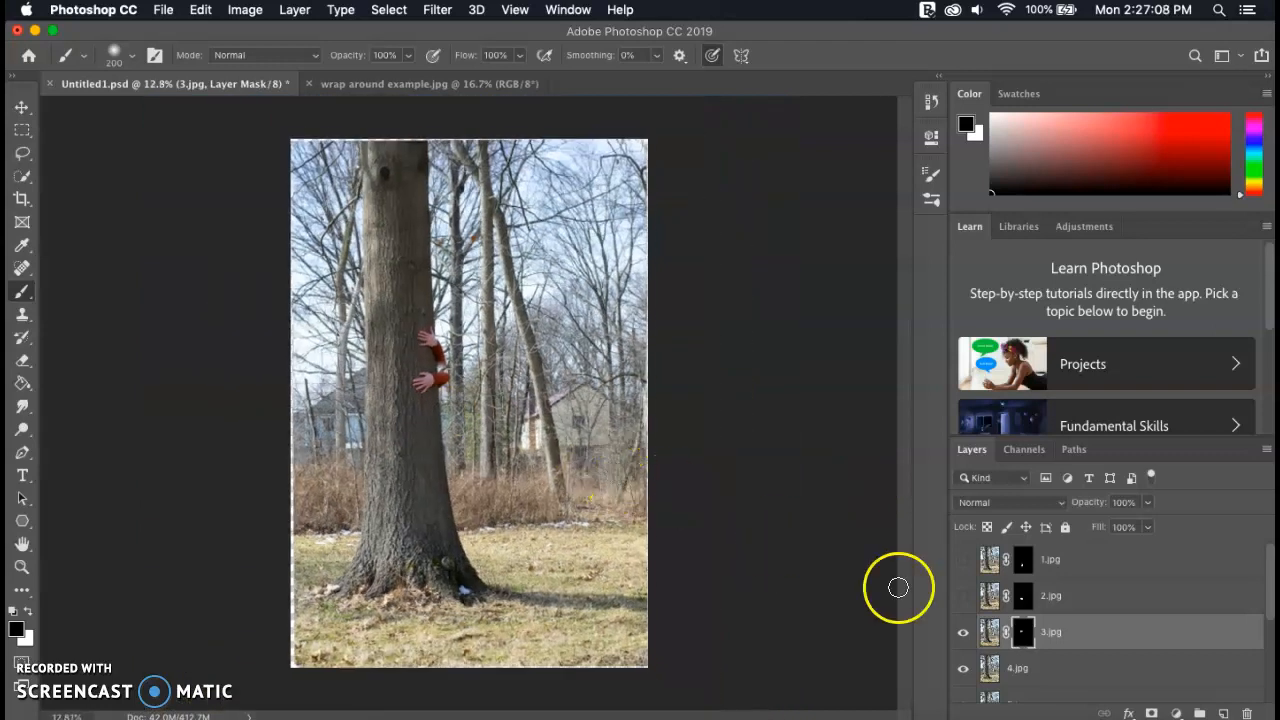
pyautogui.click(963, 631)
# - Isolate the upper right arm in layer 4.jpg with a black-painted, inverted layer mask, and hide the layer
pyautogui.click(1022, 672)
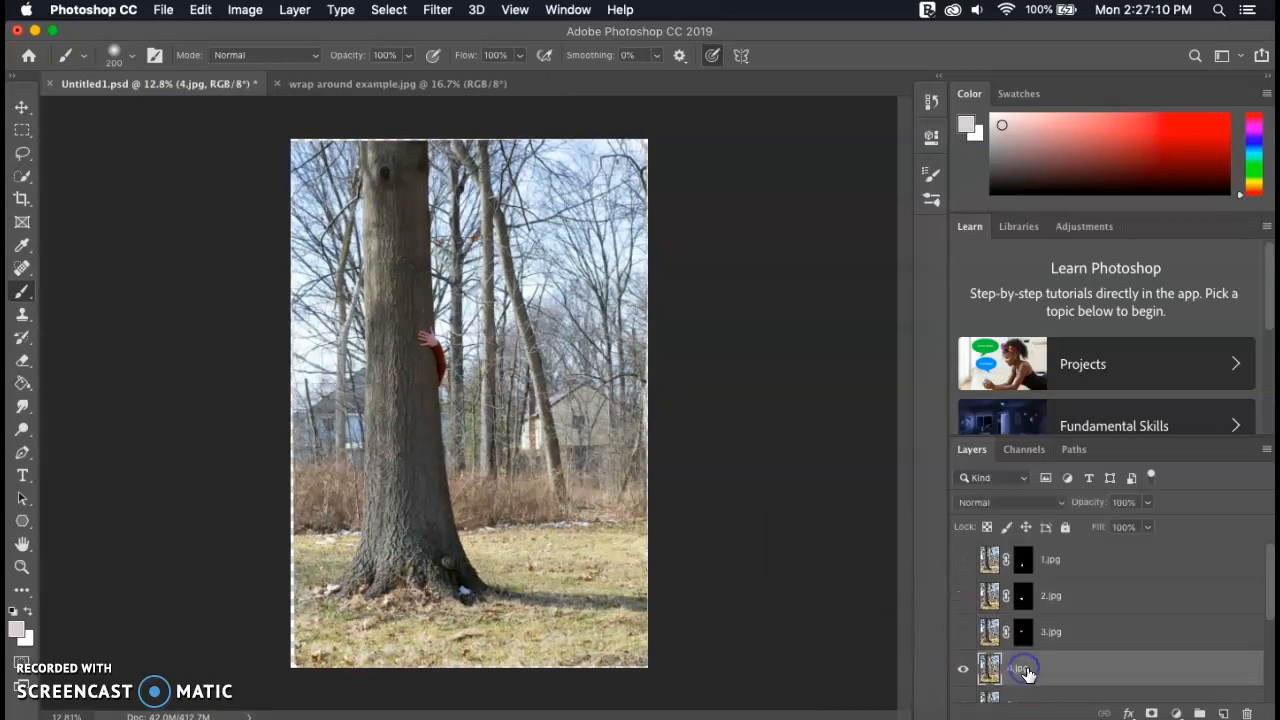
pyautogui.click(1151, 713)
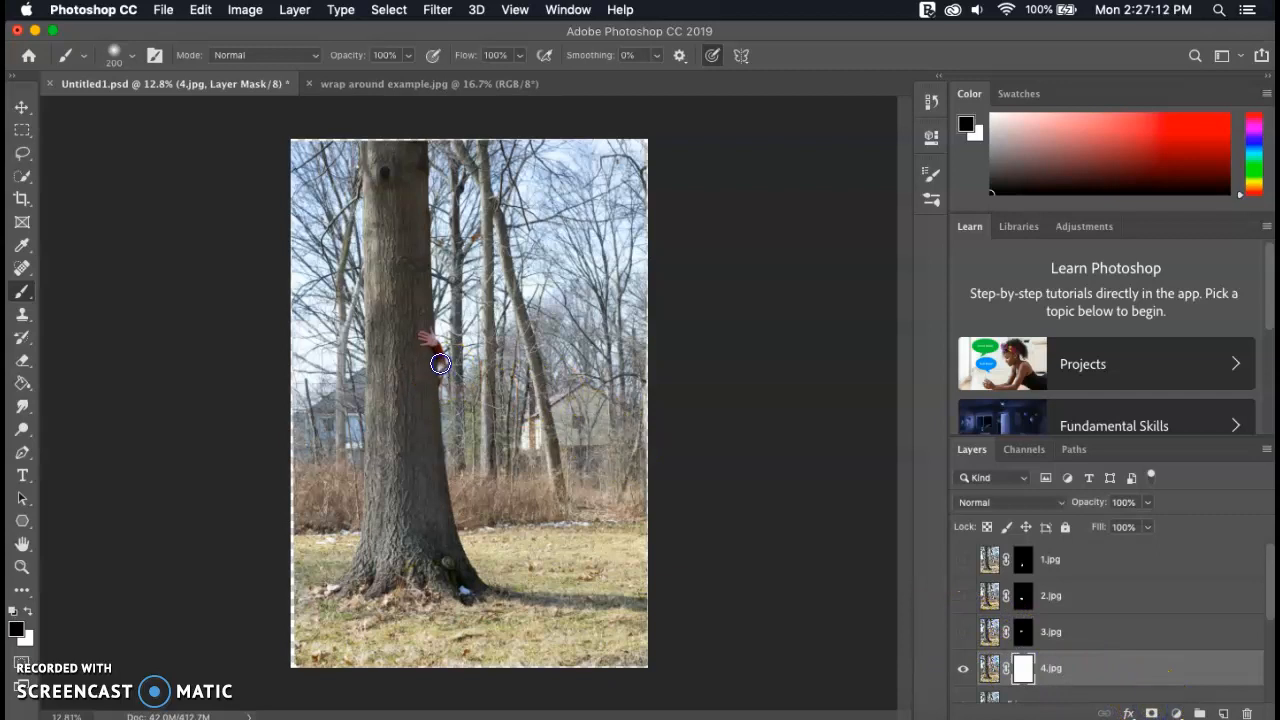
pyautogui.click(606, 370)
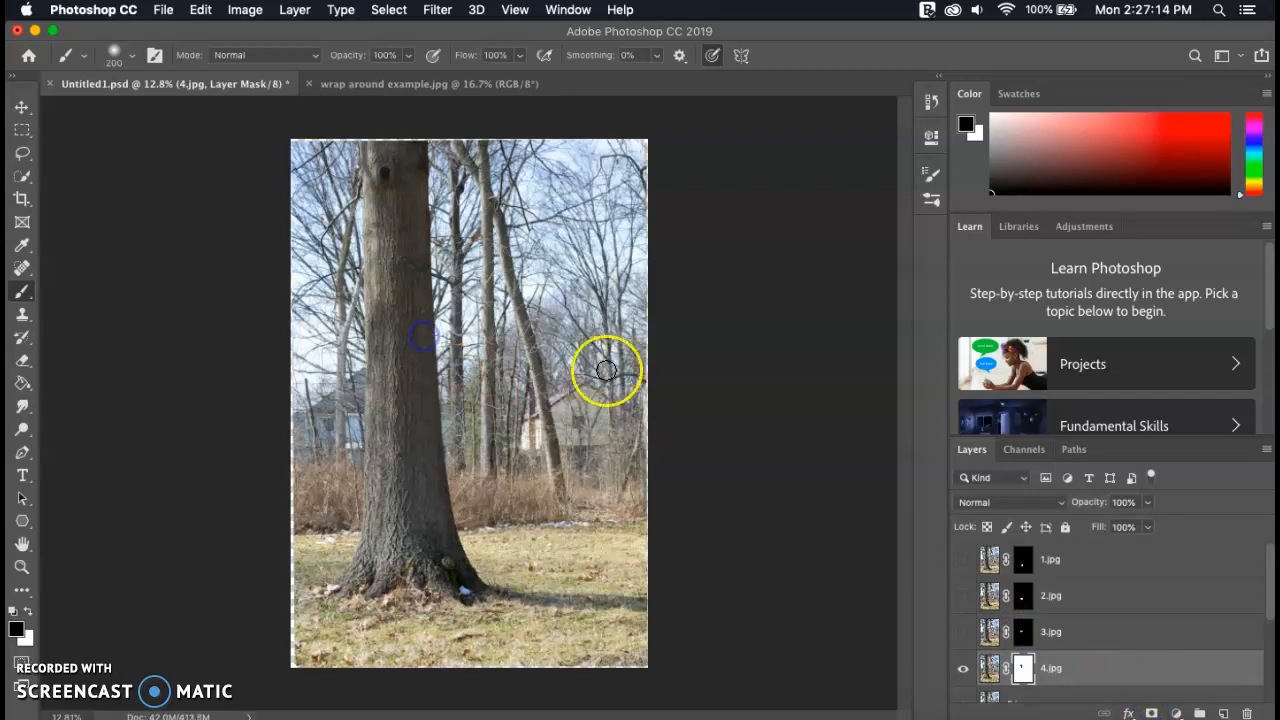
pyautogui.press('super+i')
pyautogui.scroll(-3, 1000, 603)
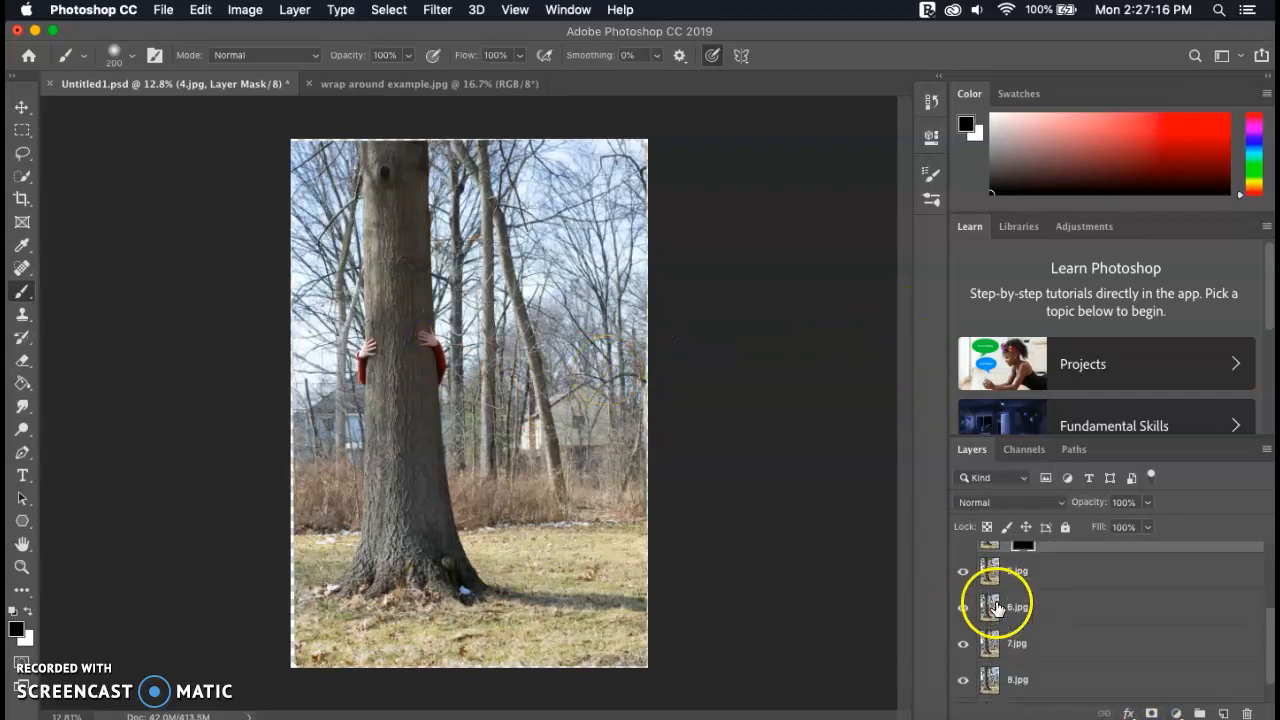
pyautogui.click(964, 547)
# - Mask layer 5.jpg to keep only the arm on the trunk's left side, painting over it in black and inverting the mask
pyautogui.click(1017, 570)
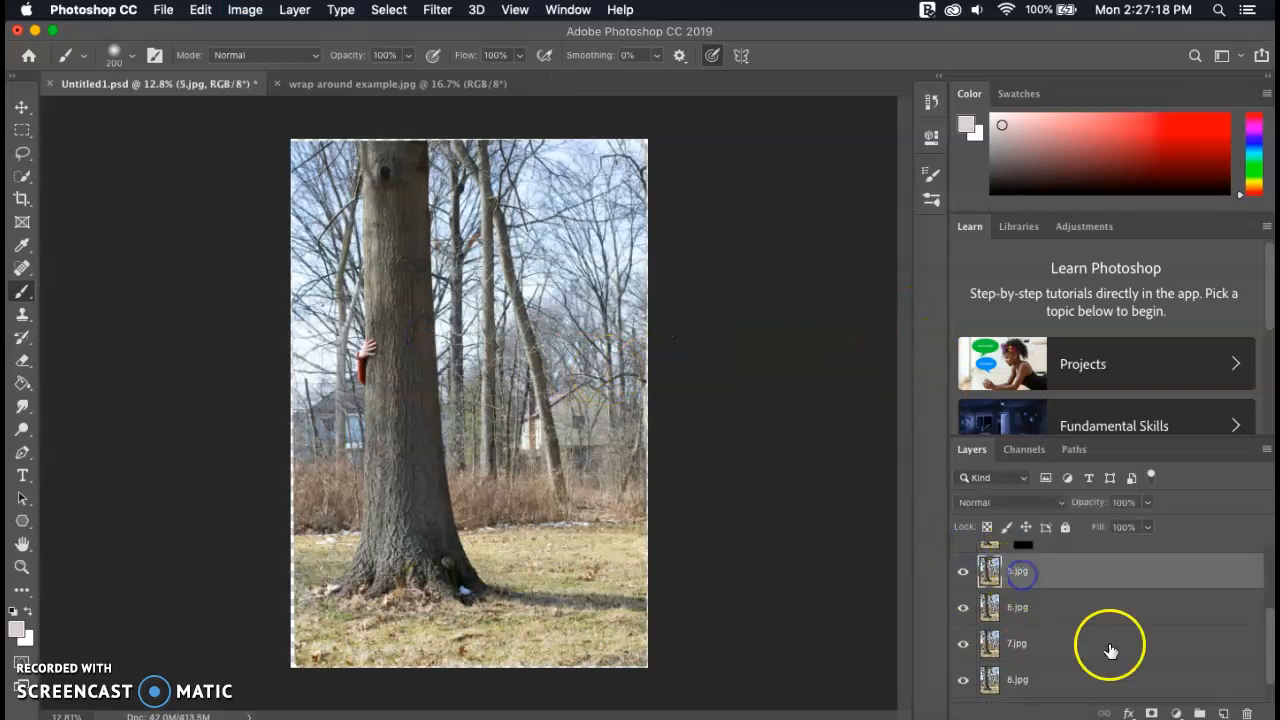
pyautogui.click(1150, 712)
pyautogui.press('x')
pyautogui.moveTo(331, 420)
pyautogui.mouseDown()
pyautogui.moveTo(307, 318)
pyautogui.moveTo(366, 338)
pyautogui.mouseUp()
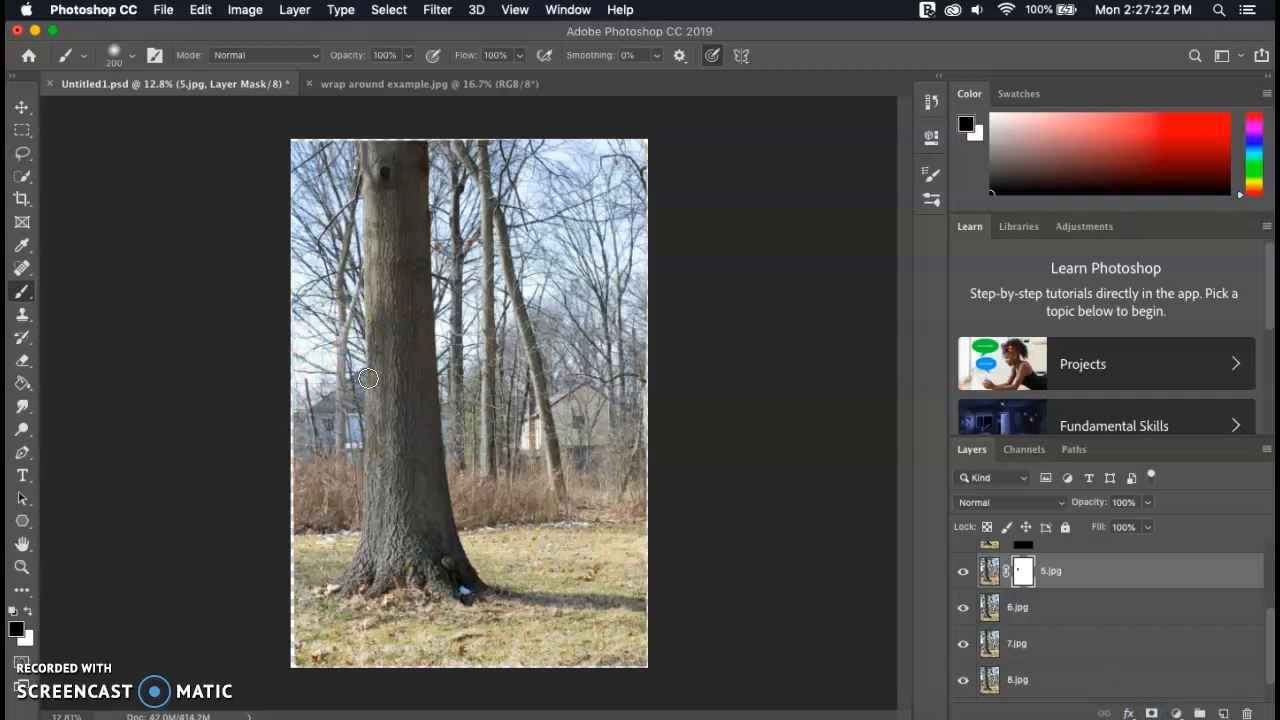
pyautogui.press('super+i')
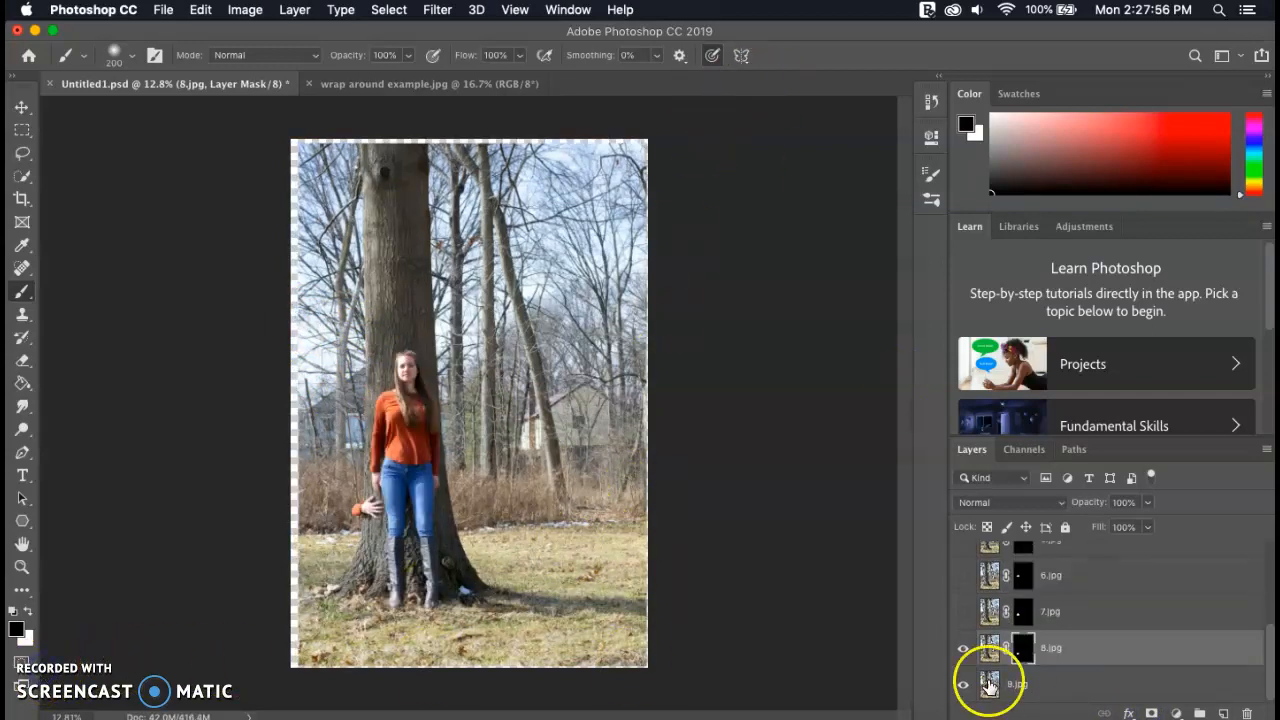
# - Hide the masked layer 8.jpg, leaving only the full-figure photo 9.jpg showing
pyautogui.click(964, 649)
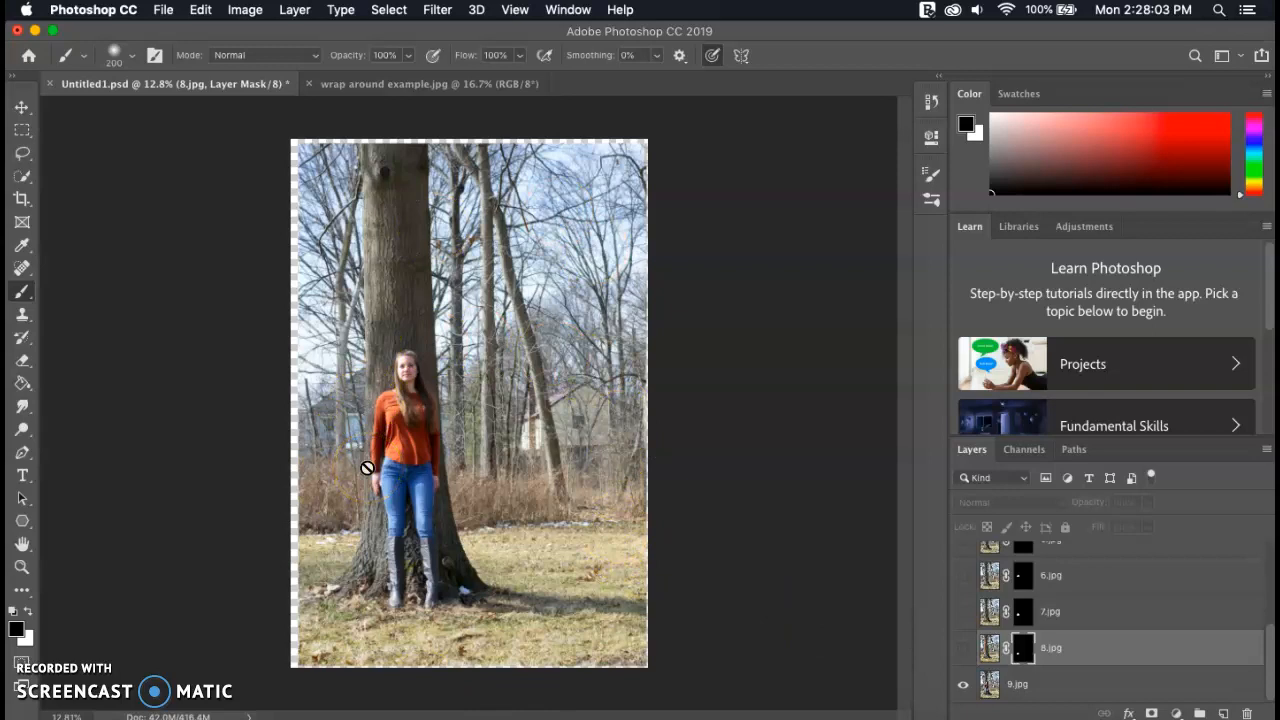
# - Turn the visibility of the masked layers 8.jpg through 1.jpg back on
pyautogui.click(963, 647)
pyautogui.click(962, 611)
pyautogui.click(962, 575)
pyautogui.scroll(2, 963, 589)
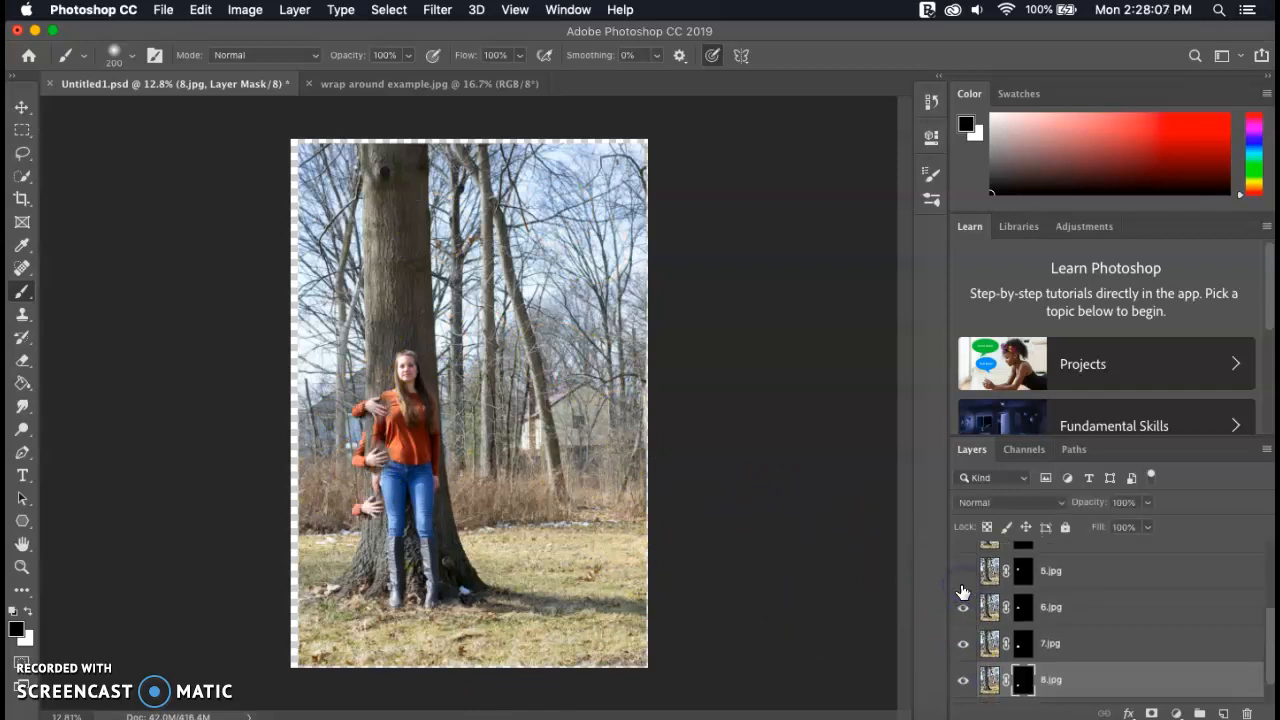
pyautogui.click(963, 586)
pyautogui.scroll(2, 963, 557)
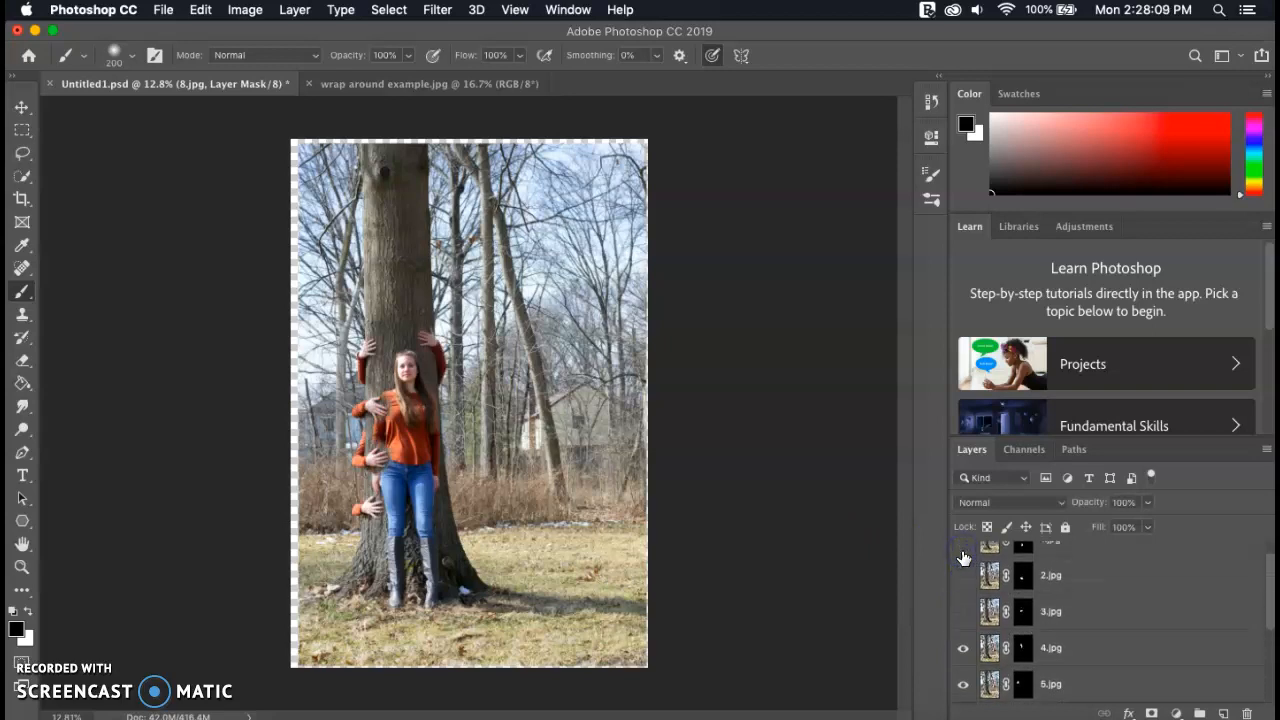
pyautogui.click(962, 611)
pyautogui.click(963, 577)
pyautogui.scroll(1, 963, 580)
pyautogui.click(963, 560)
pyautogui.scroll(2, 538, 500)
# - Examine the combined arms up close and toggle layer 1.jpg's visibility to identify which arm it adds
pyautogui.scroll(3, 538, 500)
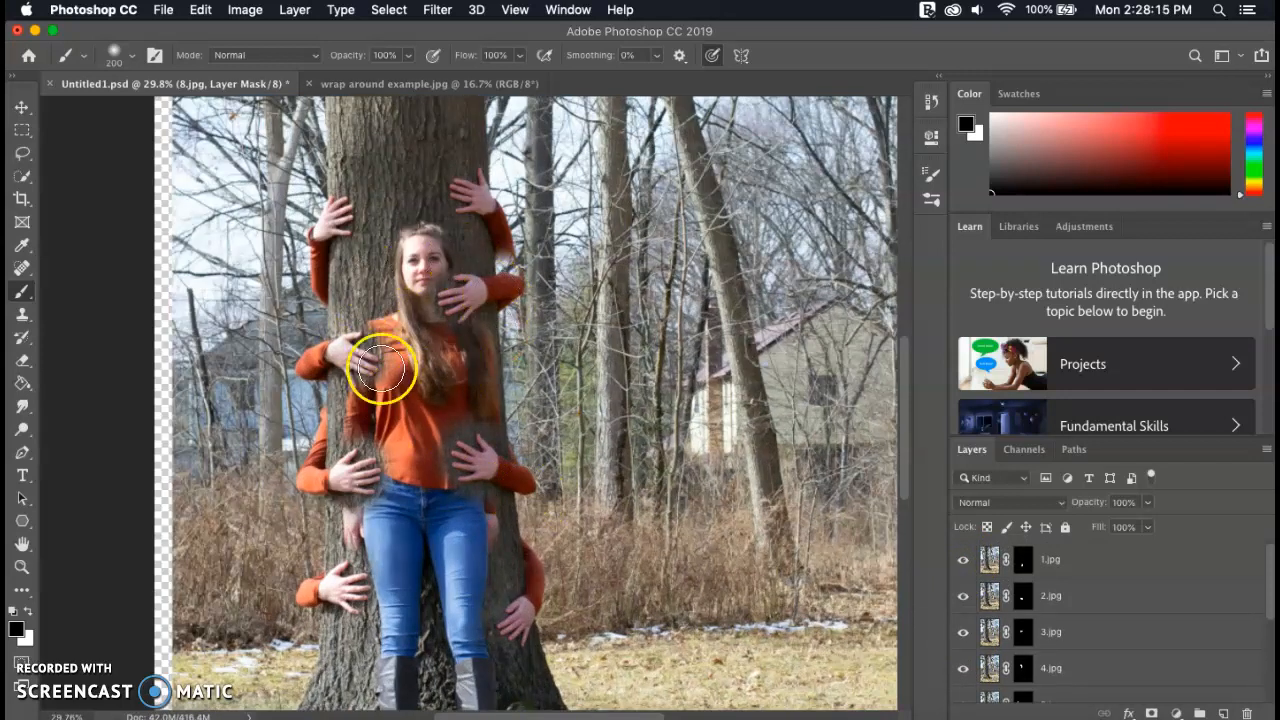
pyautogui.scroll(-2, 400, 520)
pyautogui.scroll(3, 400, 520)
pyautogui.scroll(-3, 400, 520)
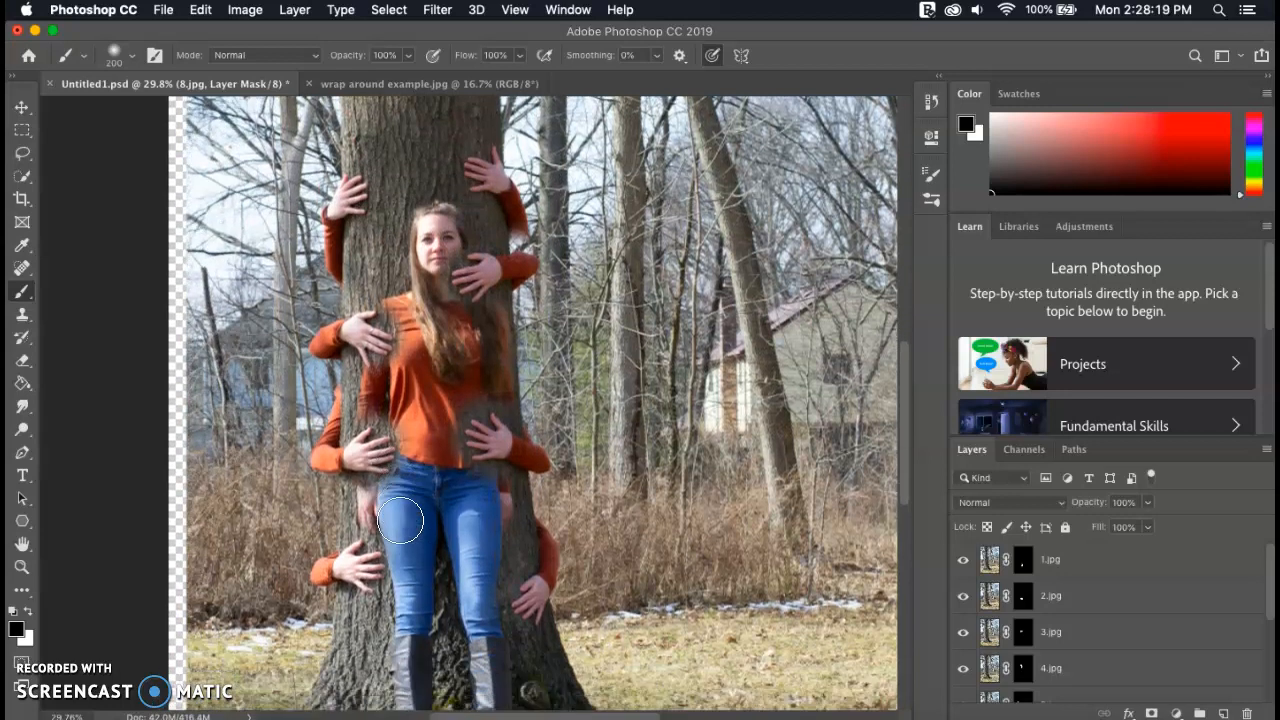
pyautogui.click(963, 559)
pyautogui.click(963, 559)
pyautogui.click(963, 560)
pyautogui.click(963, 560)
pyautogui.click(963, 560)
pyautogui.click(963, 560)
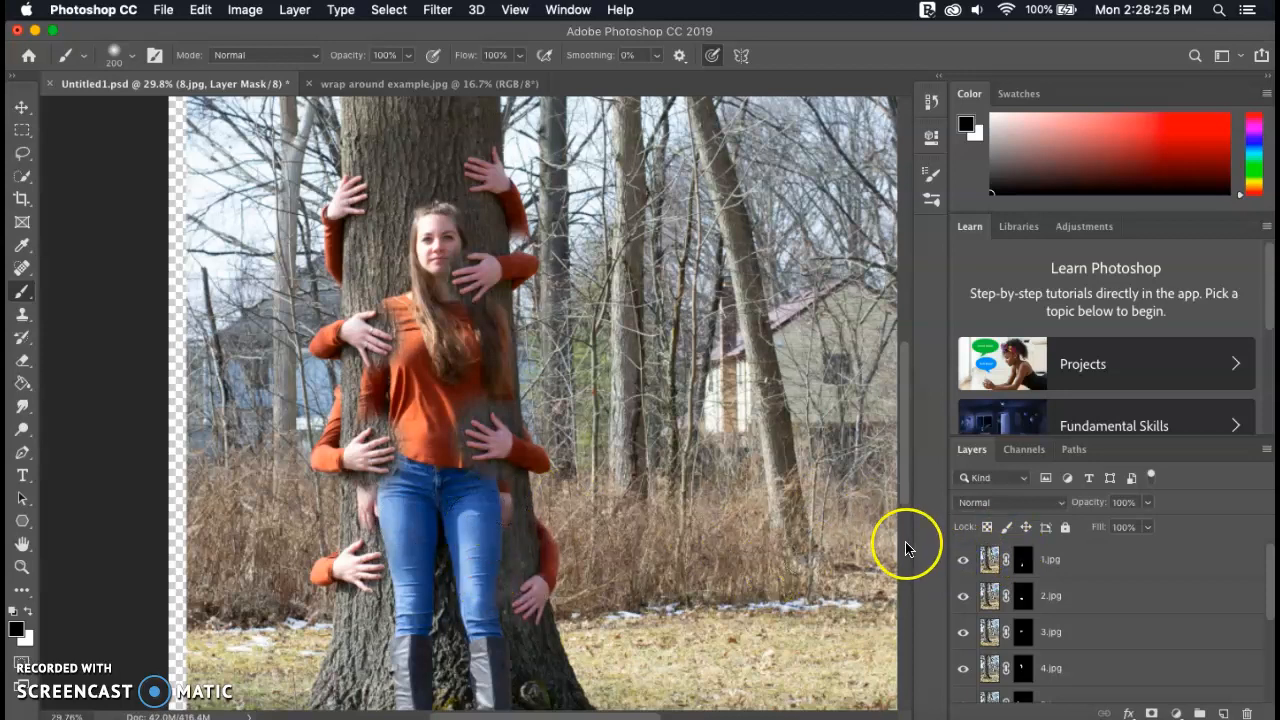
pyautogui.click(963, 560)
pyautogui.click(963, 560)
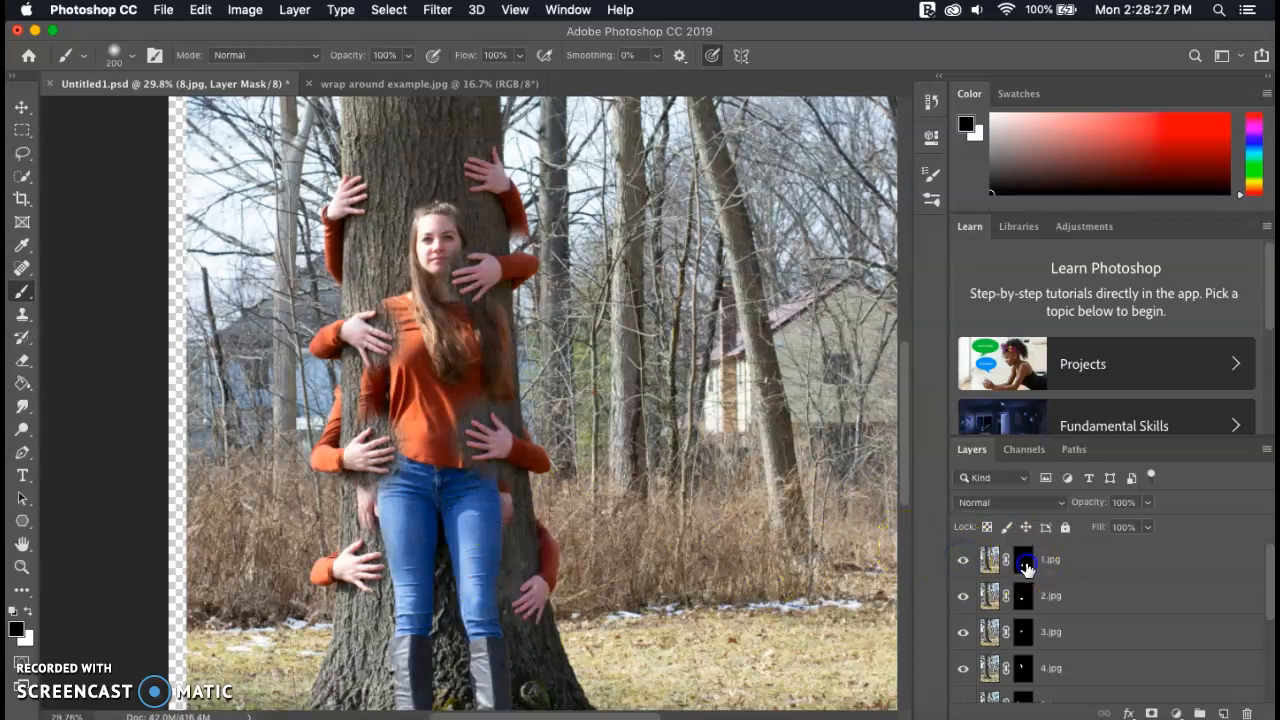
# - Paint black on layer 1.jpg's mask beside the woman's hip on the trunk's right side, and hide the layer
pyautogui.click(1024, 562)
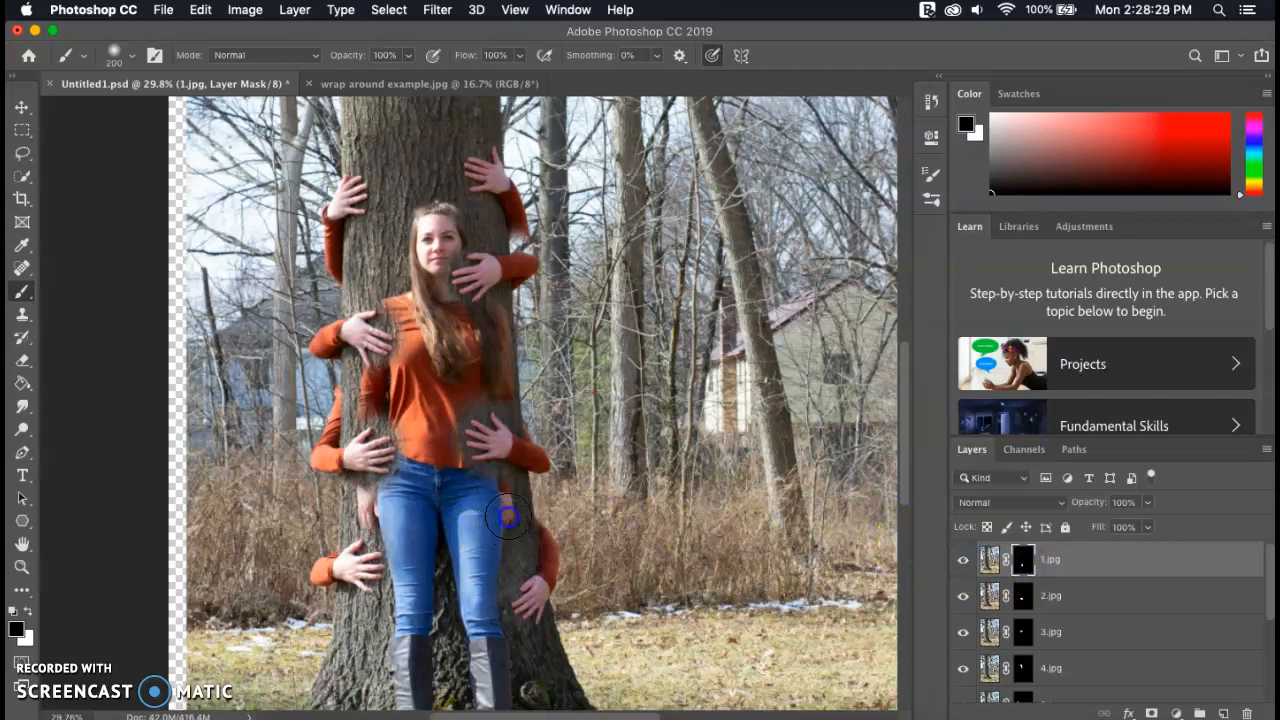
pyautogui.moveTo(495, 537); pyautogui.dragTo(486, 537)
pyautogui.click(960, 566)
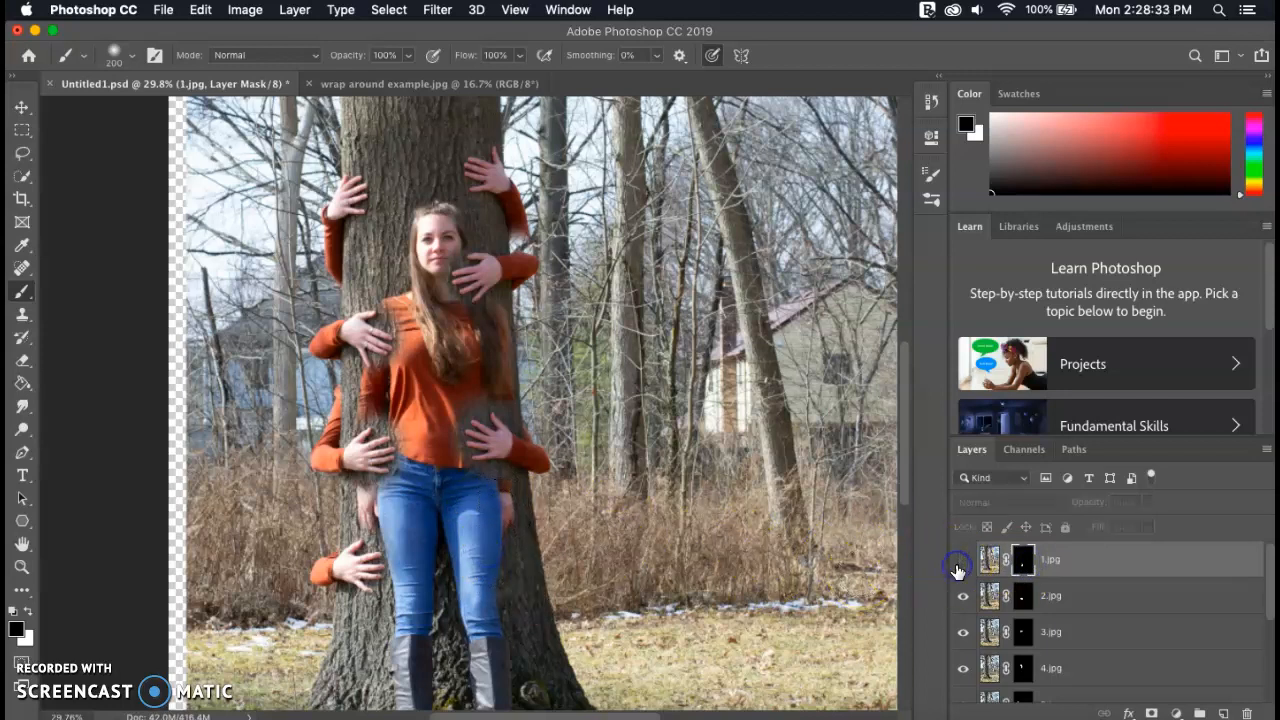
# - Target layer 2.jpg's mask and toggle the layer's visibility to check which arm it adds
pyautogui.click(1023, 597)
pyautogui.click(964, 599)
pyautogui.click(964, 599)
pyautogui.click(964, 599)
pyautogui.click(964, 599)
pyautogui.click(964, 599)
pyautogui.click(964, 599)
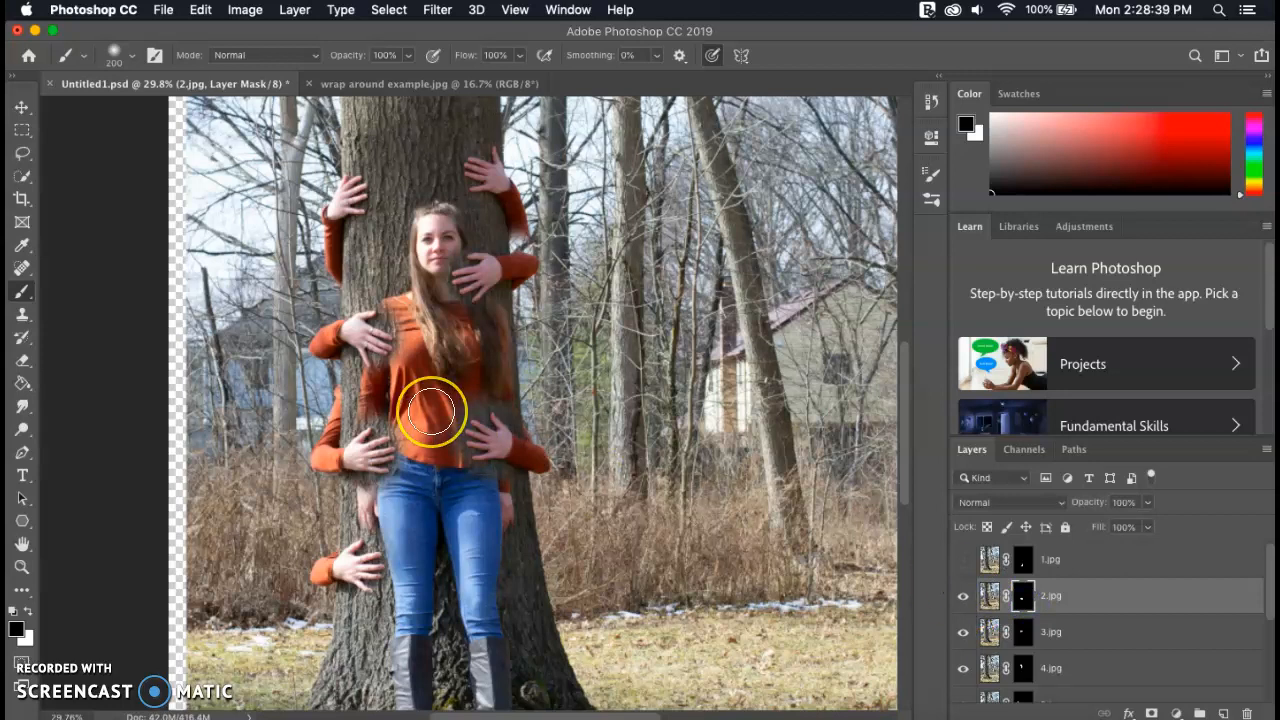
# - Select layer 2.jpg's hand beside the waist with the Quick Selection tool, subtracting the gaps between the fingers
pyautogui.scroll(5, 430, 413)
pyautogui.scroll(2, 430, 413)
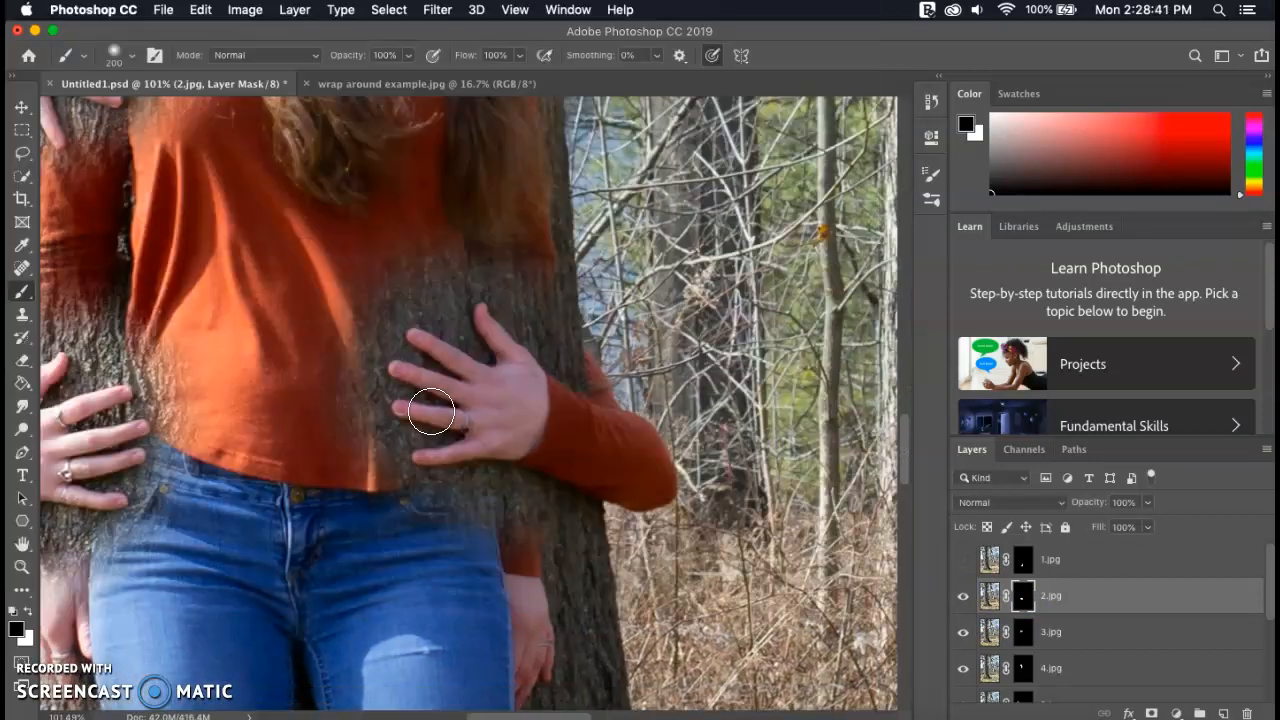
pyautogui.click(1027, 594)
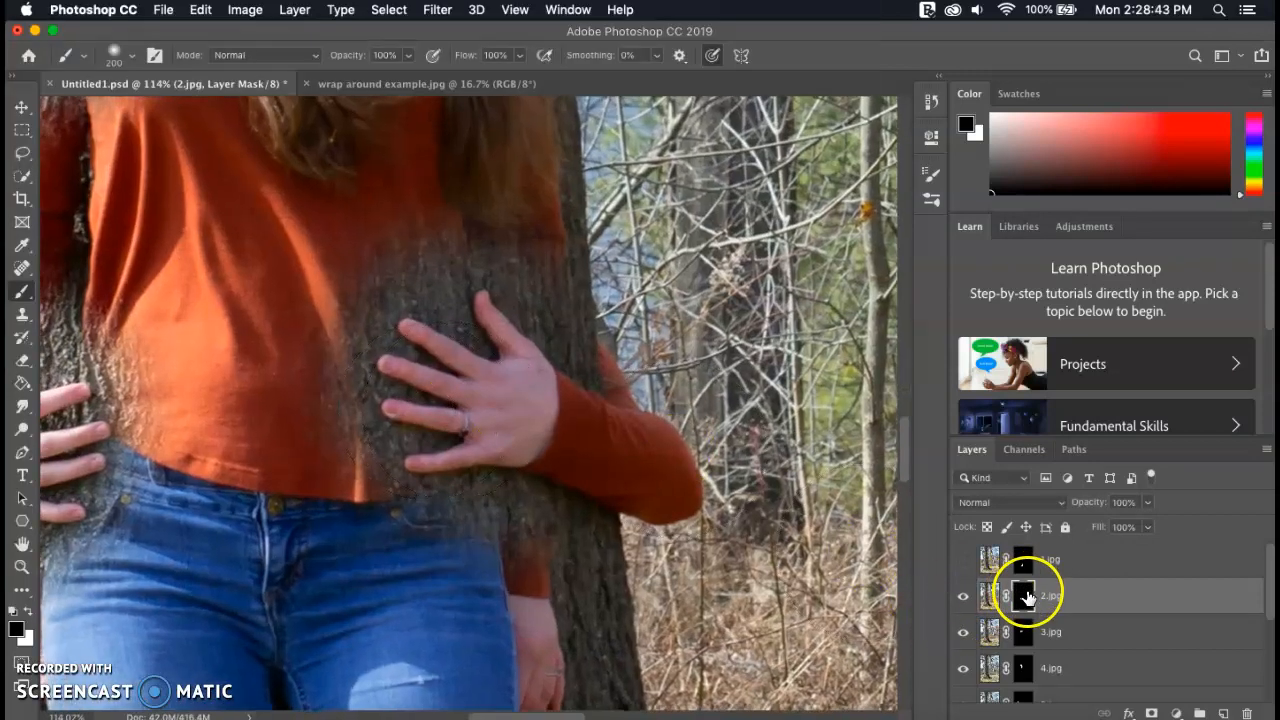
pyautogui.click(1027, 600)
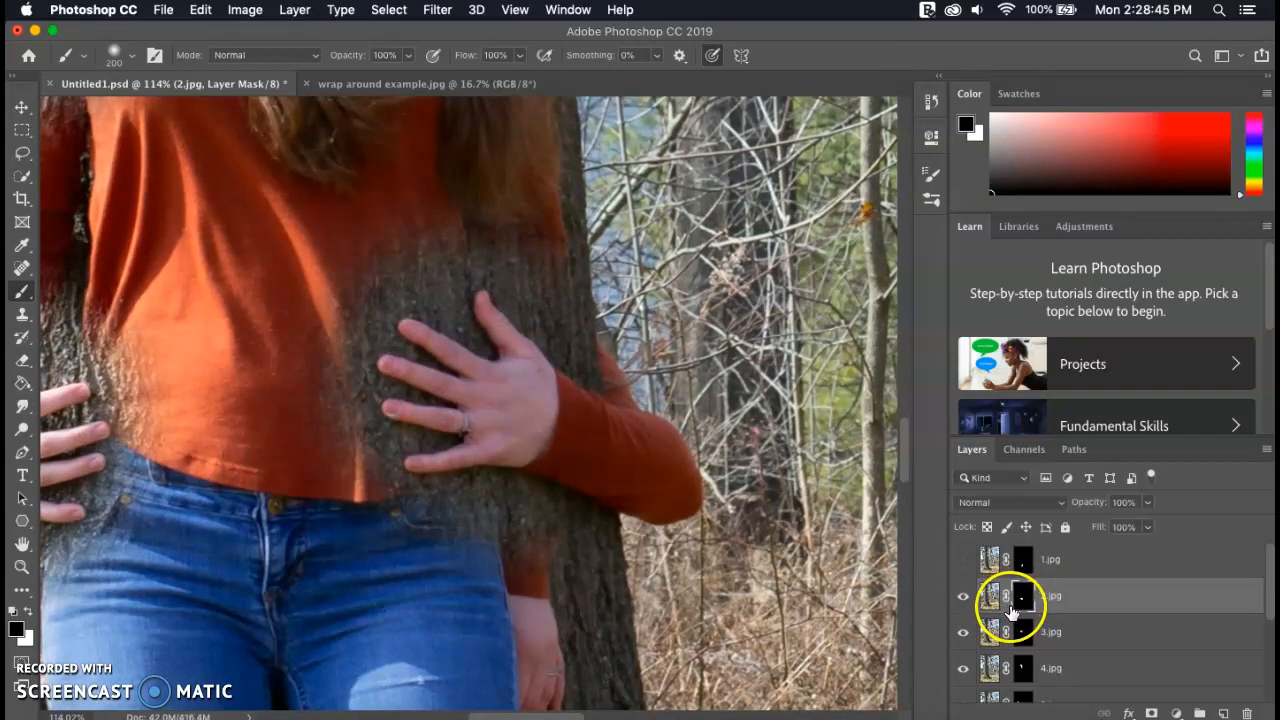
pyautogui.click(12, 158)
pyautogui.click(22, 175)
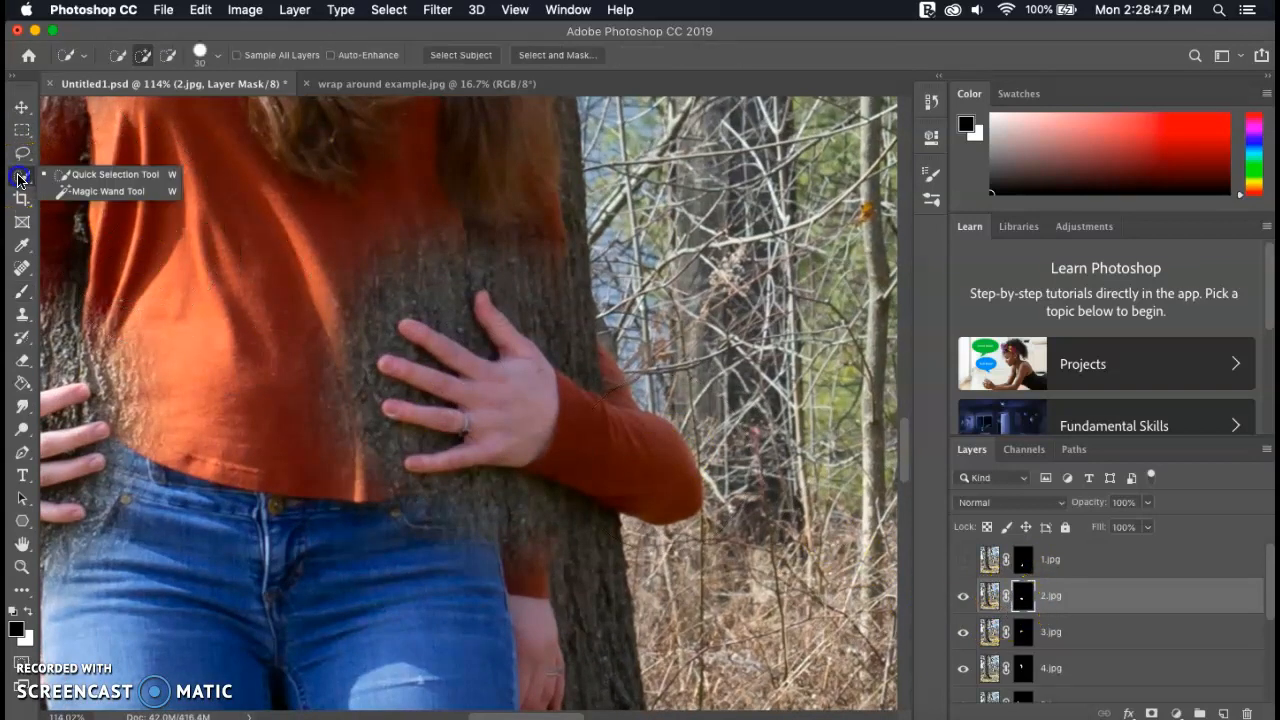
pyautogui.click(87, 188)
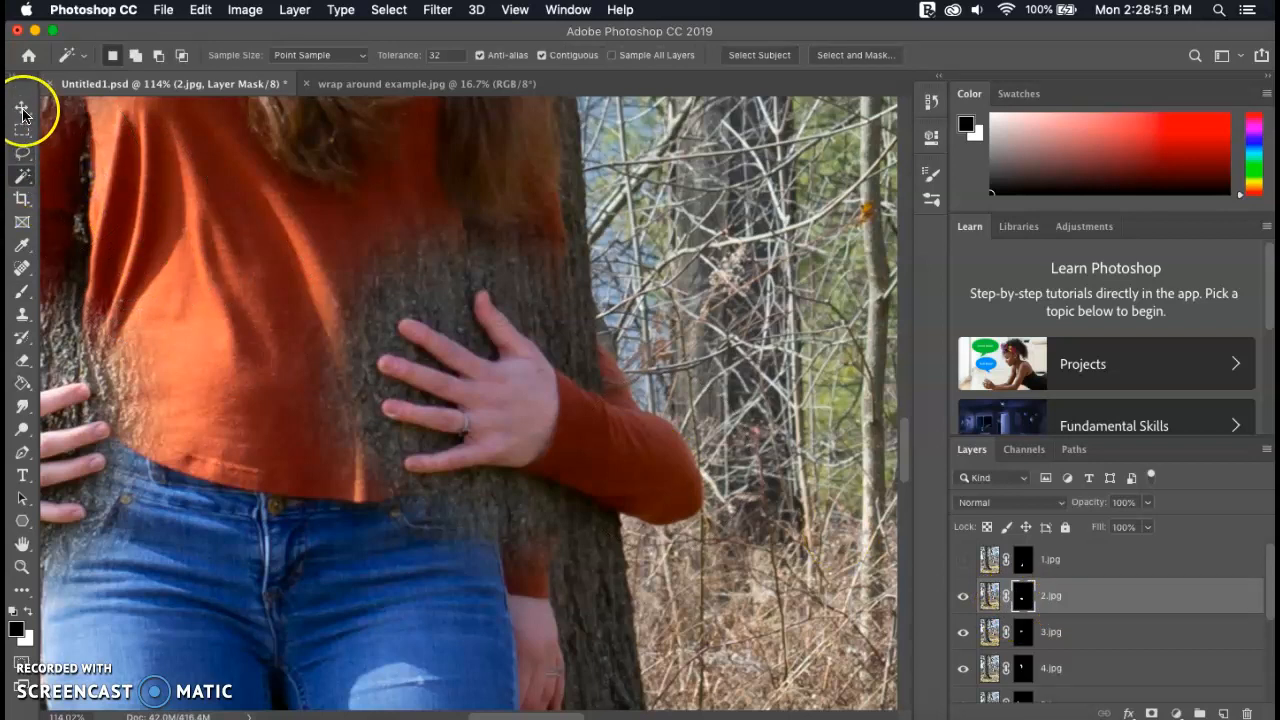
pyautogui.click(22, 176)
pyautogui.moveTo(22, 176); pyautogui.dragTo(86, 177)
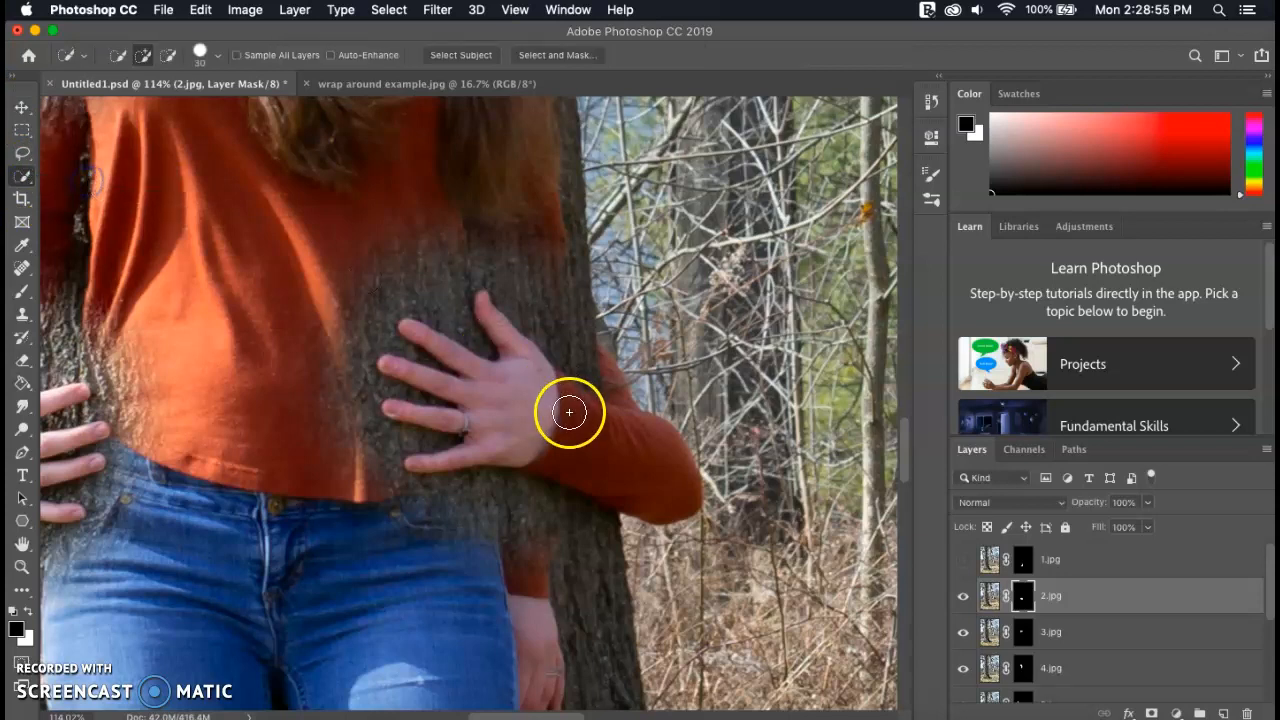
pyautogui.moveTo(534, 414)
pyautogui.mouseDown()
pyautogui.moveTo(506, 392)
pyautogui.moveTo(466, 450)
pyautogui.mouseUp()
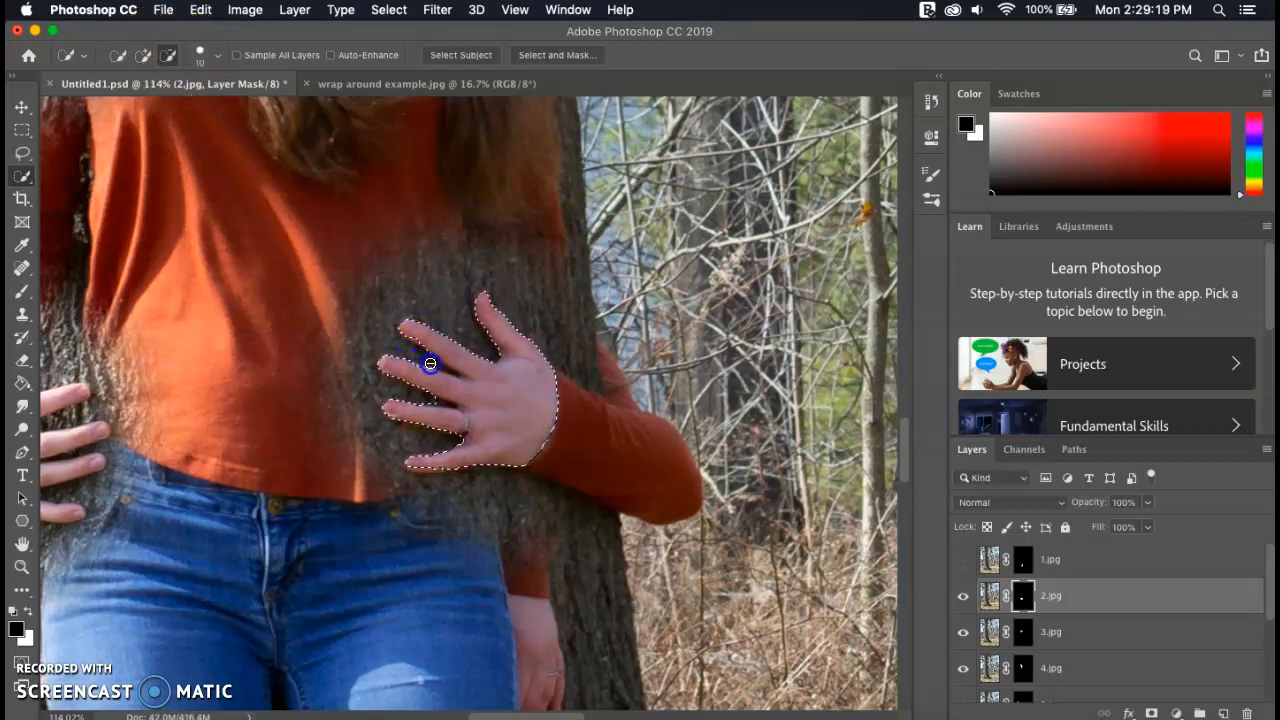
pyautogui.moveTo(497, 371)
pyautogui.mouseDown()
pyautogui.moveTo(399, 398)
pyautogui.moveTo(437, 403)
pyautogui.mouseUp()
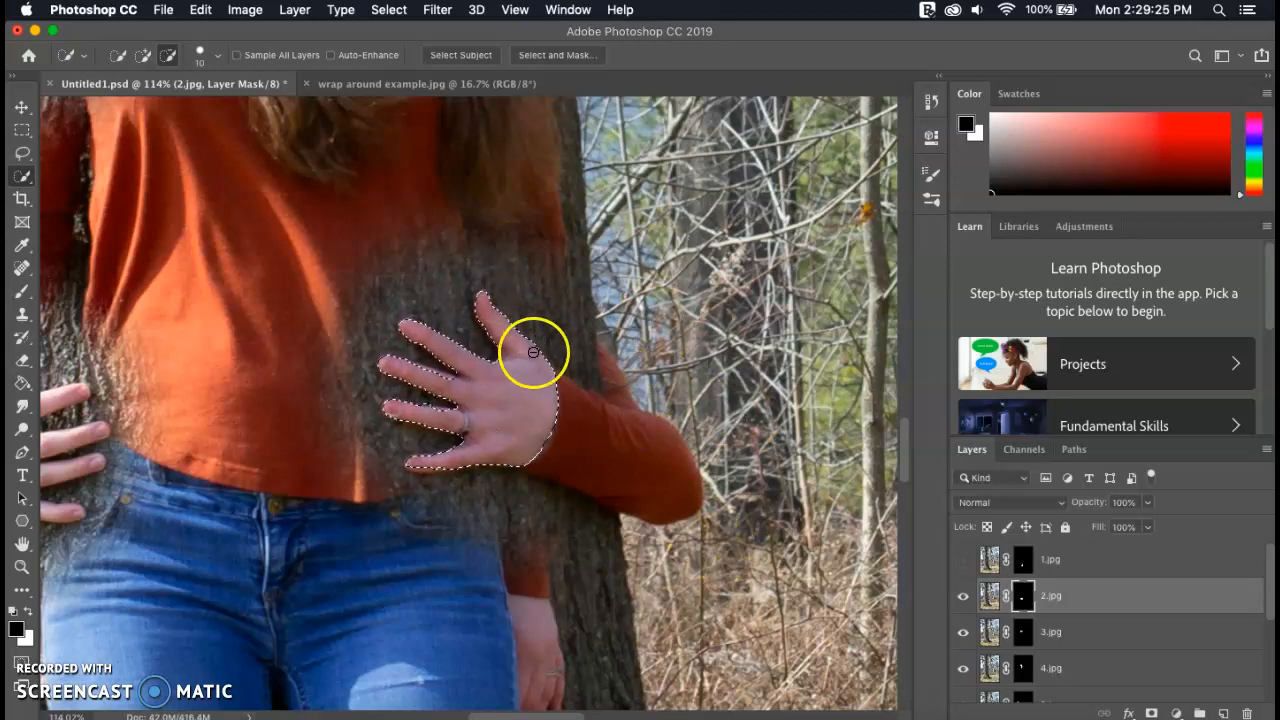
# - Open Select and Mask for the hand selection and set its view mode to Overlay
pyautogui.click(545, 55)
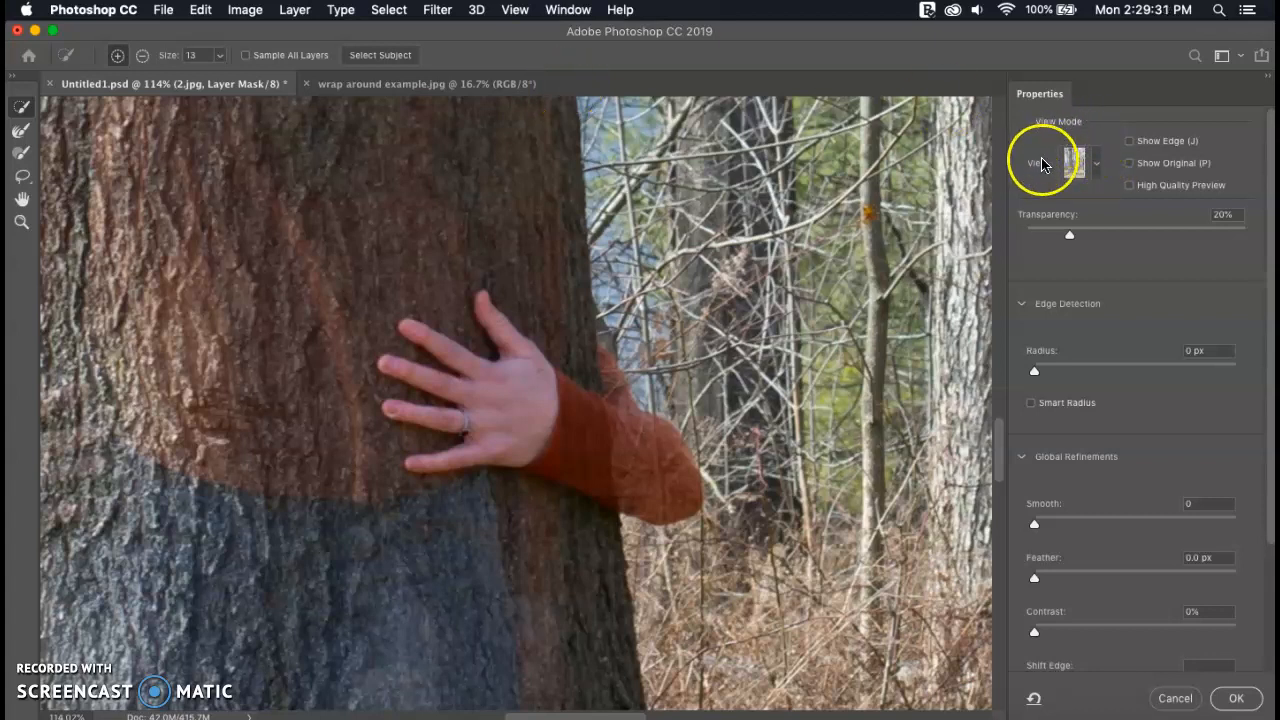
pyautogui.click(1100, 168)
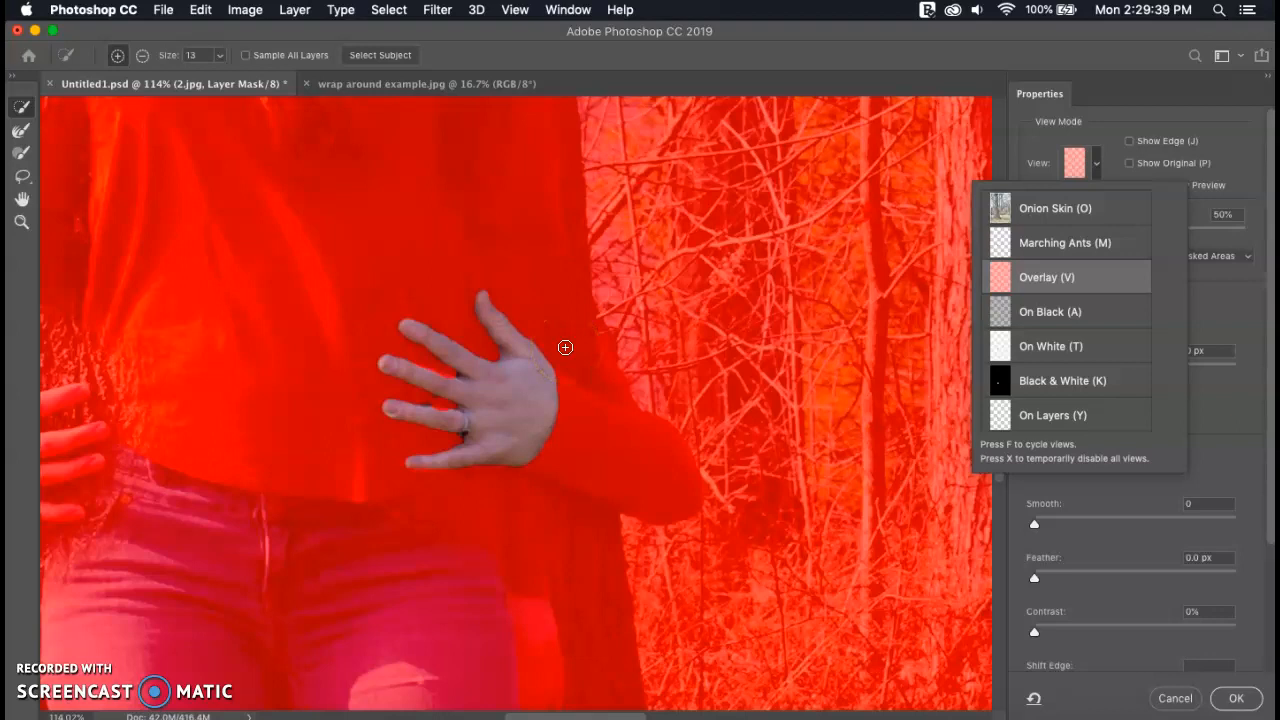
pyautogui.click(1016, 288)
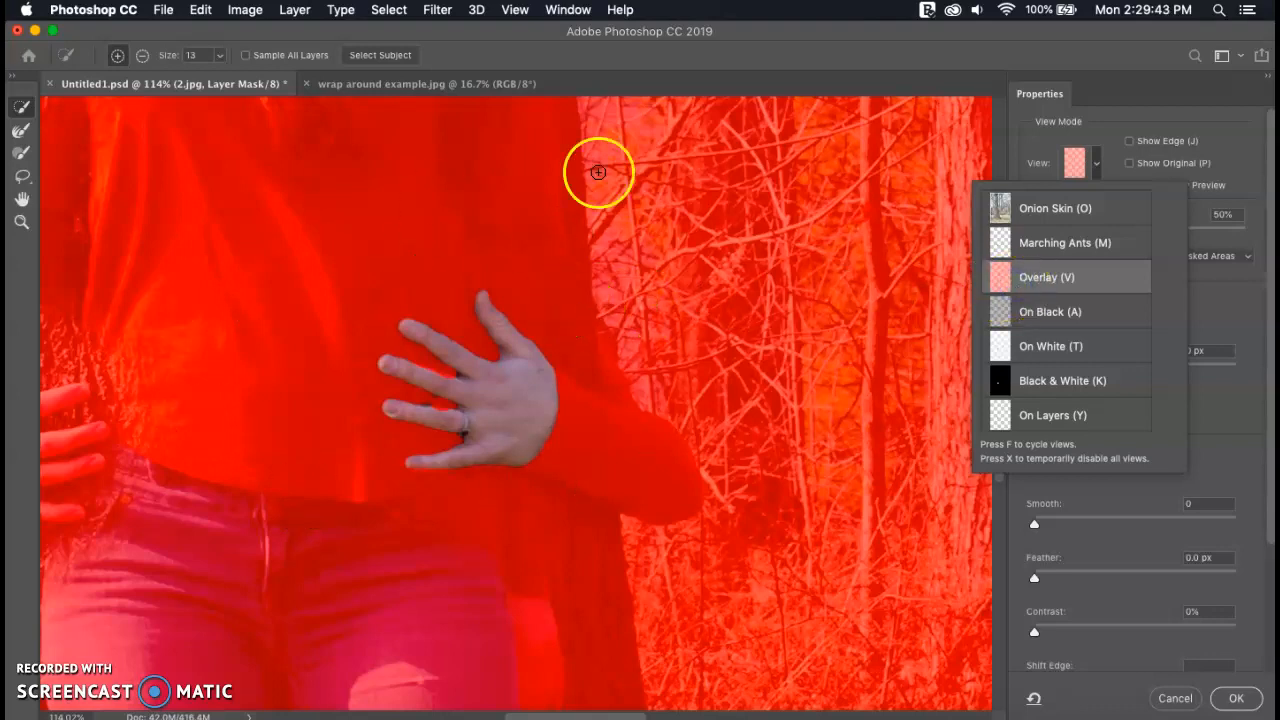
# - Refine the selection edges around the thumb, fingers and palm with the Refine Edge Brush, and apply the refinement
pyautogui.click(21, 134)
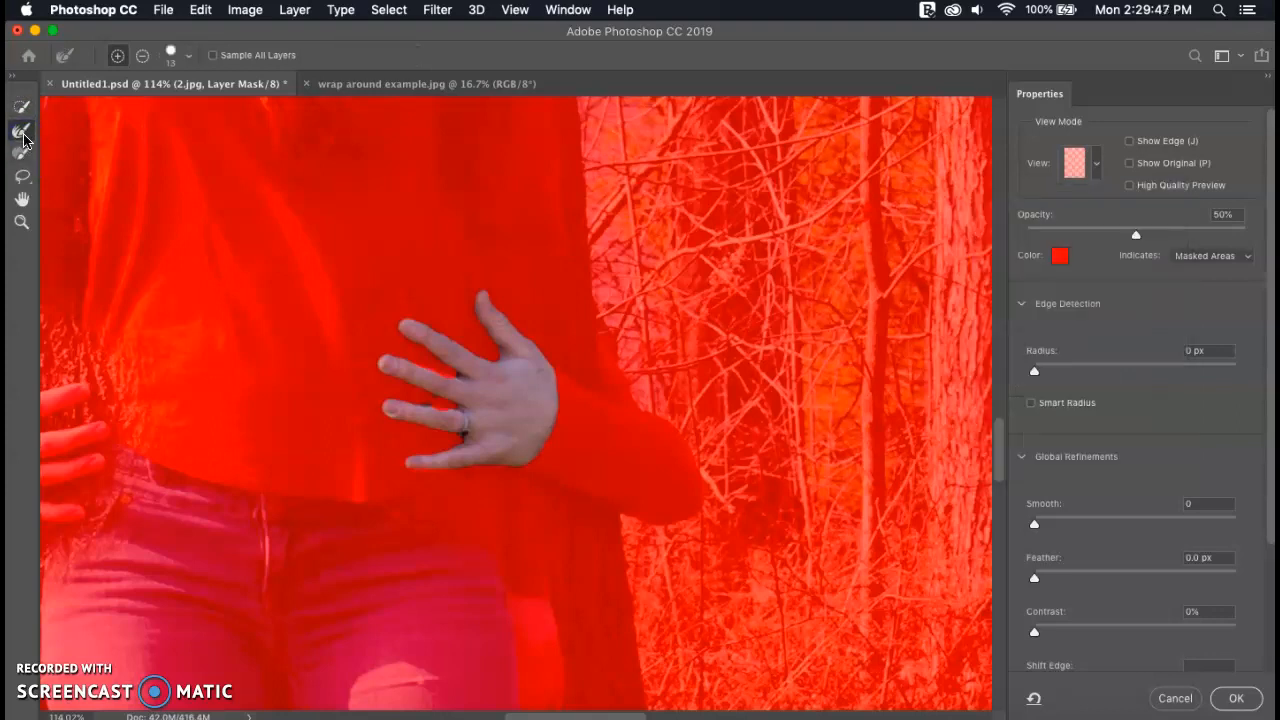
pyautogui.scroll(3, 371, 277)
pyautogui.click(466, 274)
pyautogui.click(534, 314)
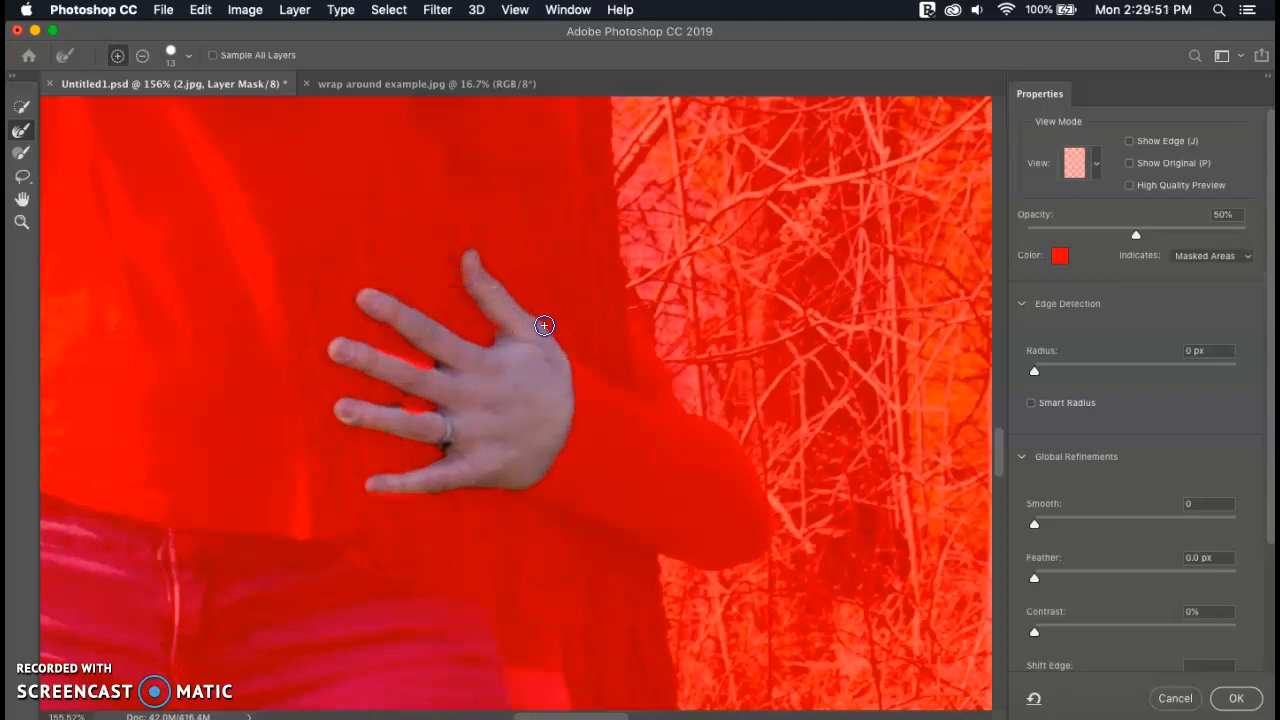
pyautogui.click(474, 369)
pyautogui.click(491, 334)
pyautogui.click(426, 346)
pyautogui.click(434, 355)
pyautogui.click(424, 372)
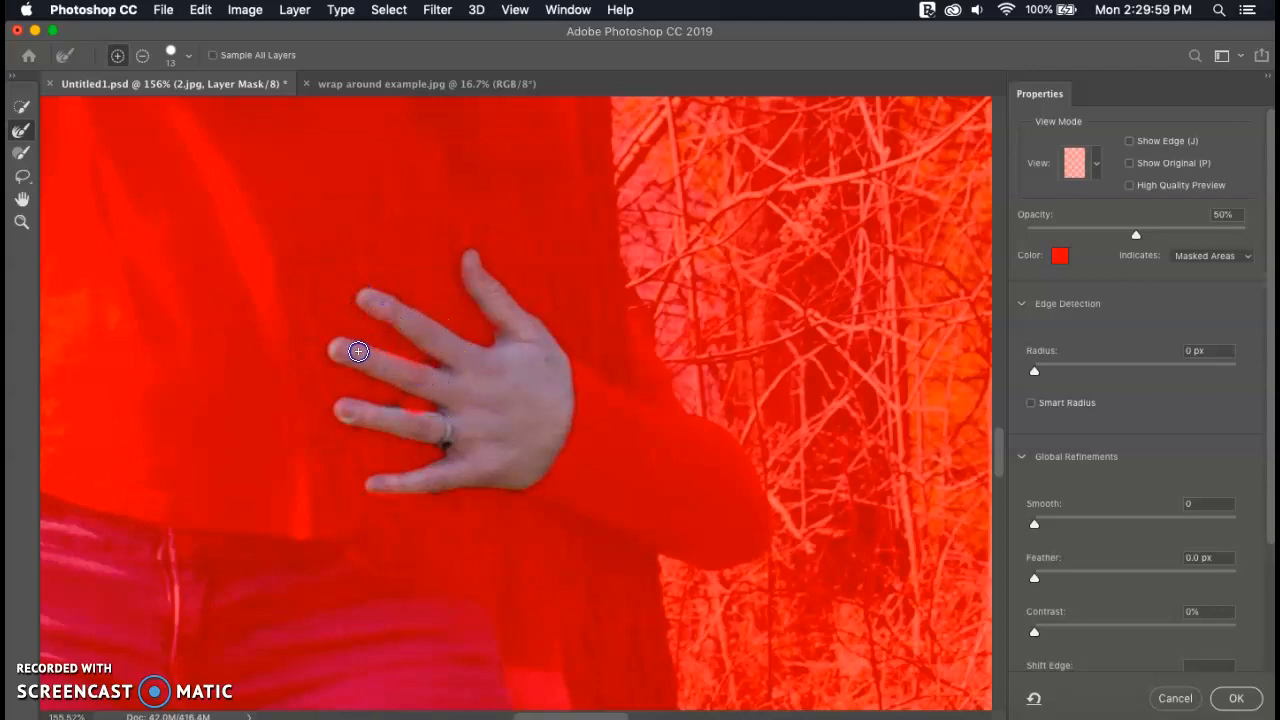
pyautogui.click(430, 408)
pyautogui.click(434, 415)
pyautogui.moveTo(423, 429); pyautogui.dragTo(434, 449)
pyautogui.click(412, 458)
pyautogui.click(506, 491)
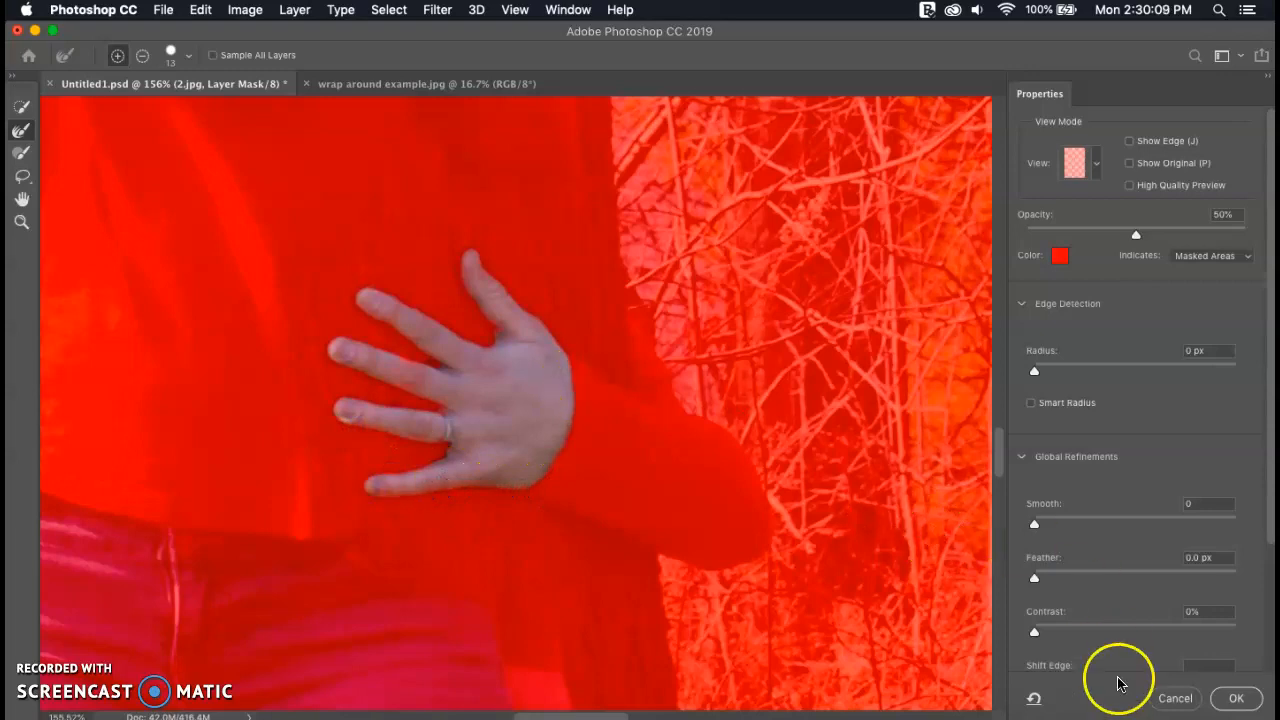
pyautogui.click(1233, 697)
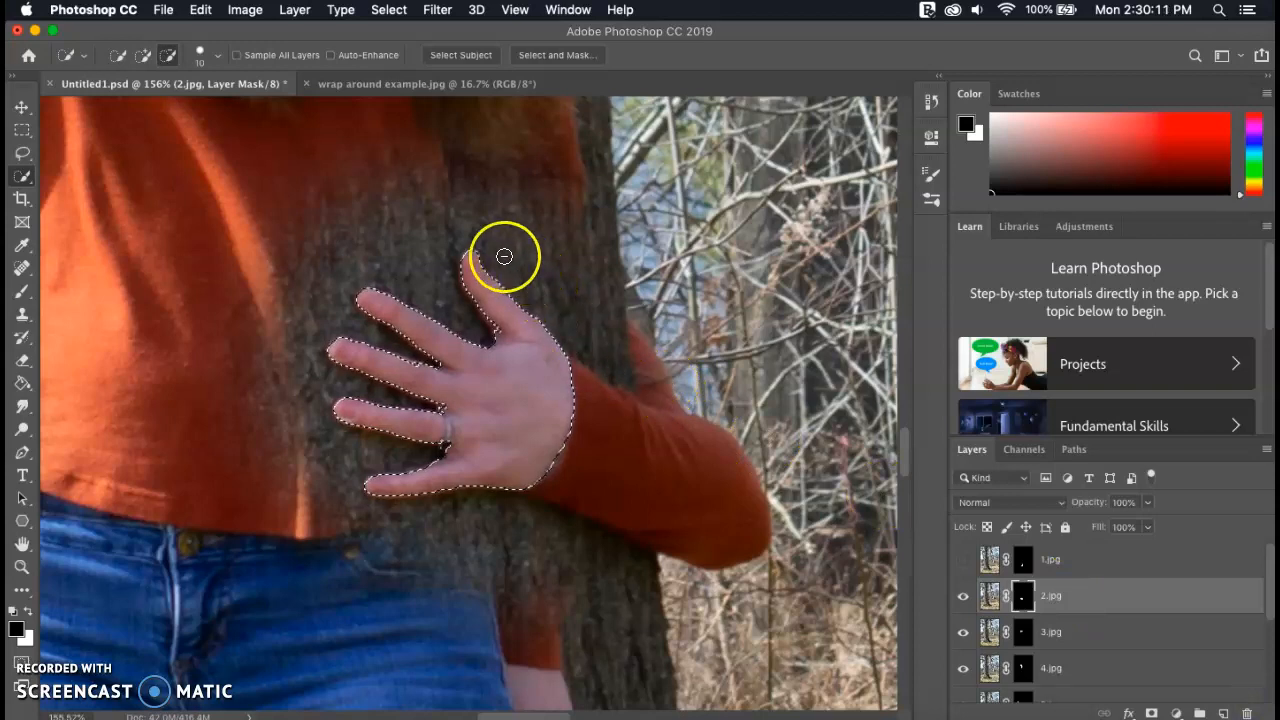
# - Invert the hand selection so everything outside the hand is selected
pyautogui.scroll(-2, 417, 423)
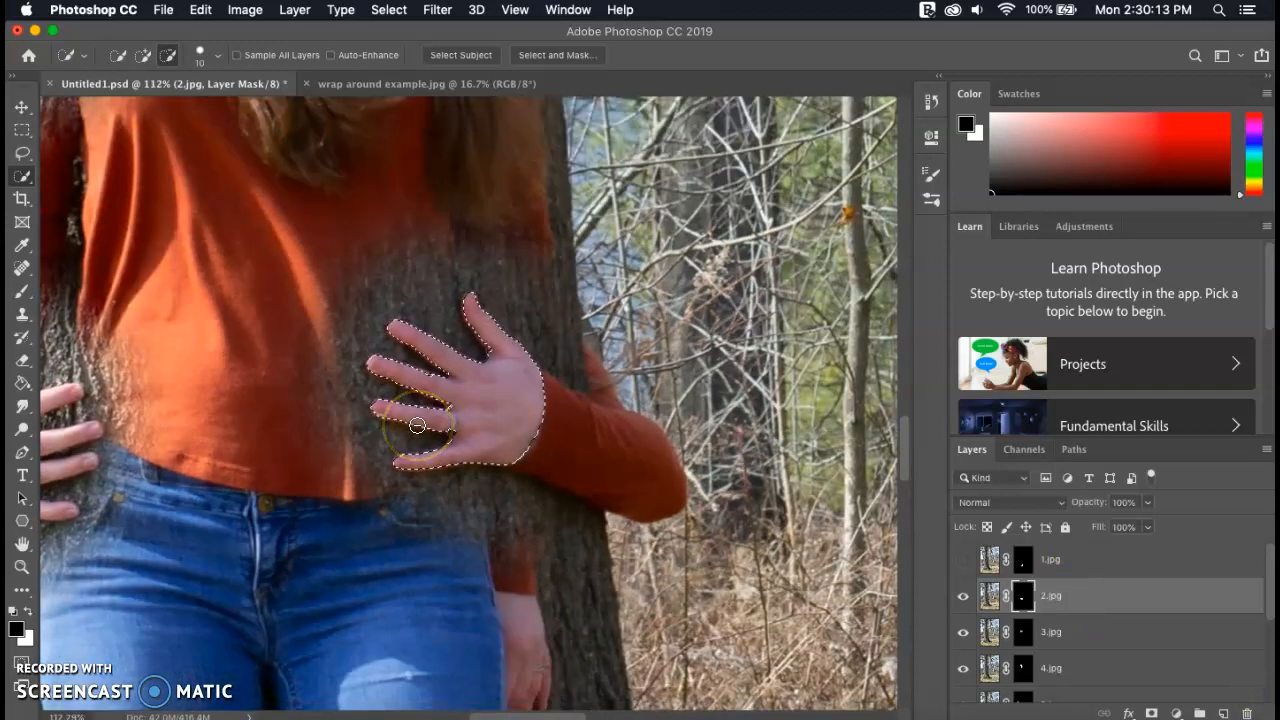
pyautogui.scroll(-3, 417, 425)
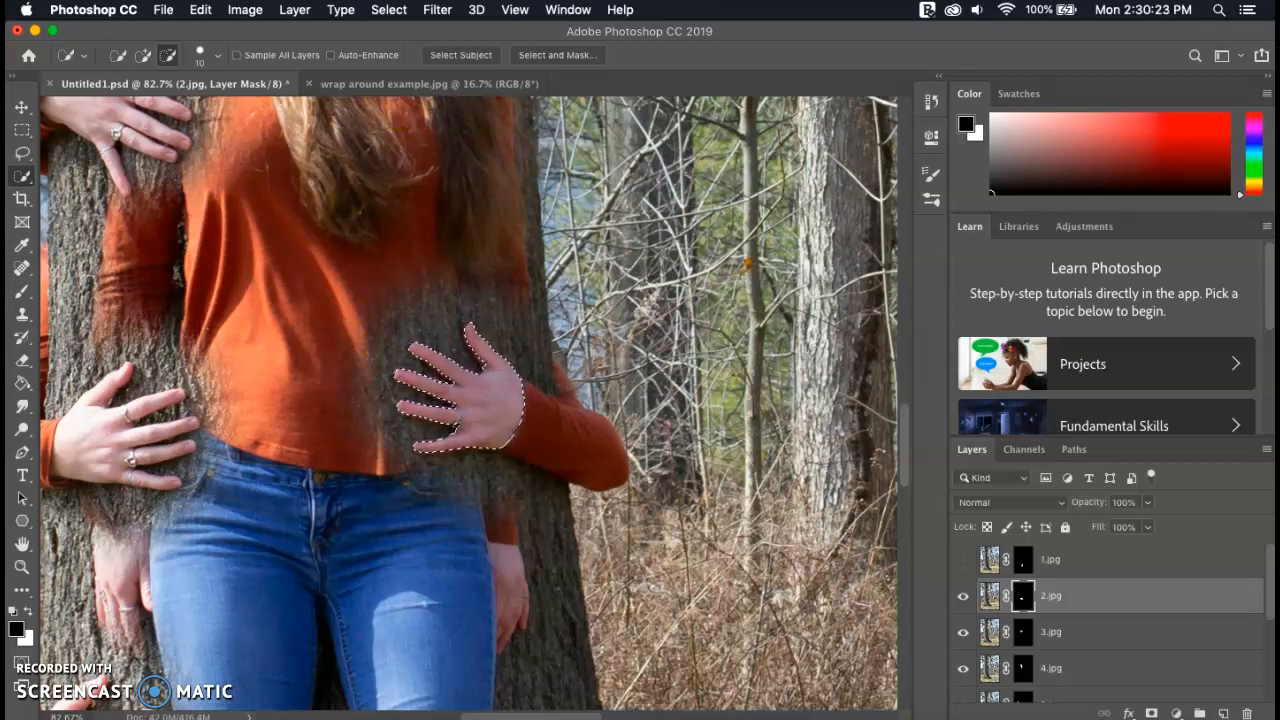
pyautogui.click(395, 12)
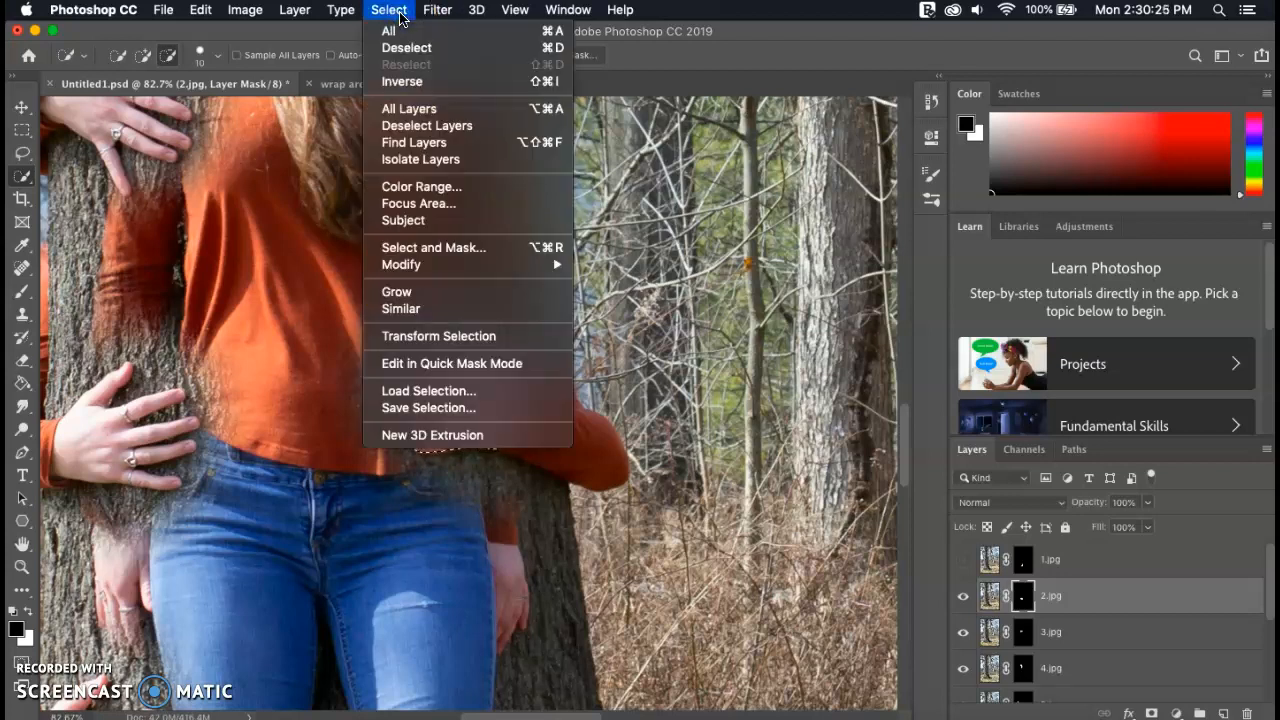
pyautogui.click(457, 81)
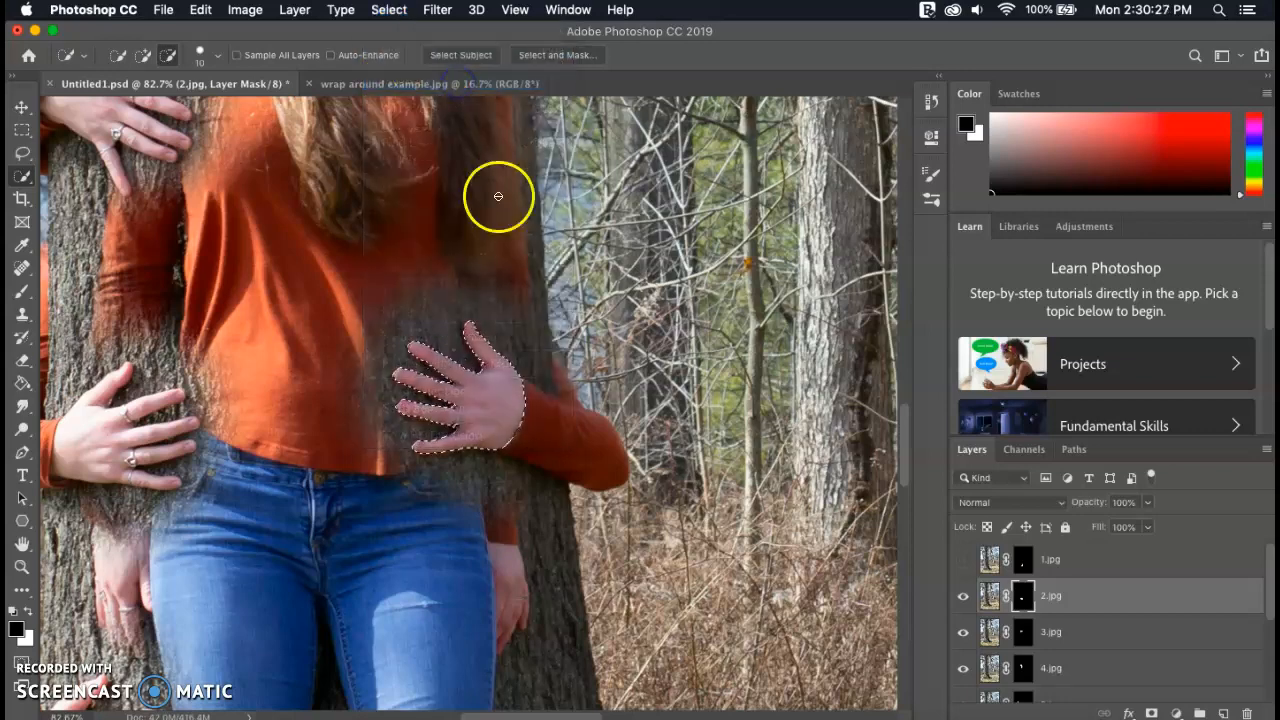
pyautogui.press('super+0')
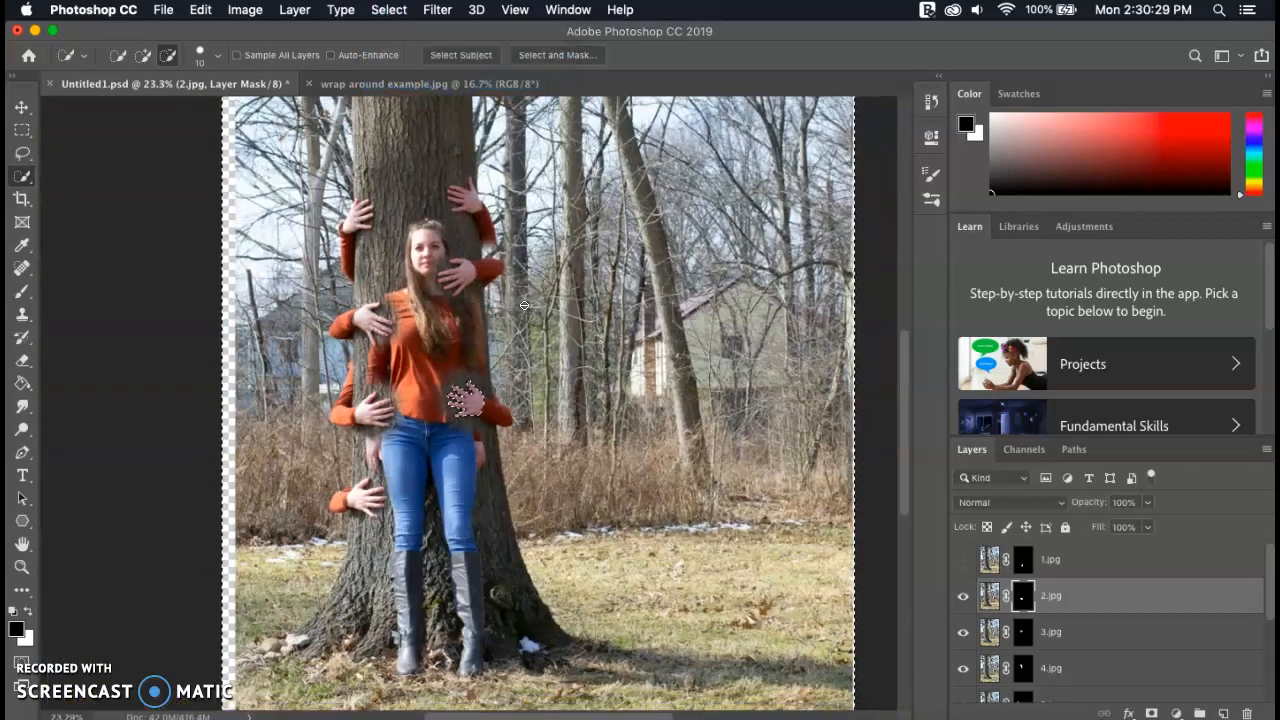
pyautogui.scroll(-5, 524, 305)
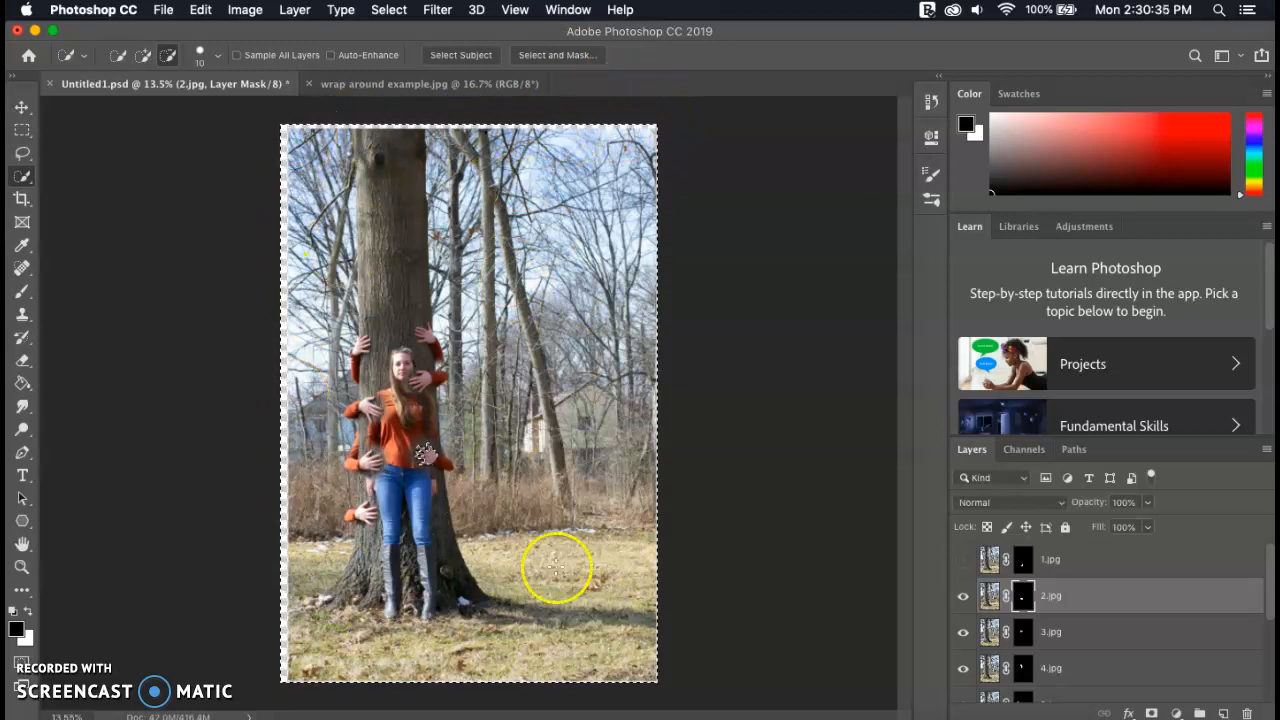
# - Paint black with a size 200 brush on layer 2.jpg's mask around the selected hand to hide the bark over the shirt and jeans
pyautogui.scroll(6, 606, 493)
pyautogui.scroll(3, 606, 495)
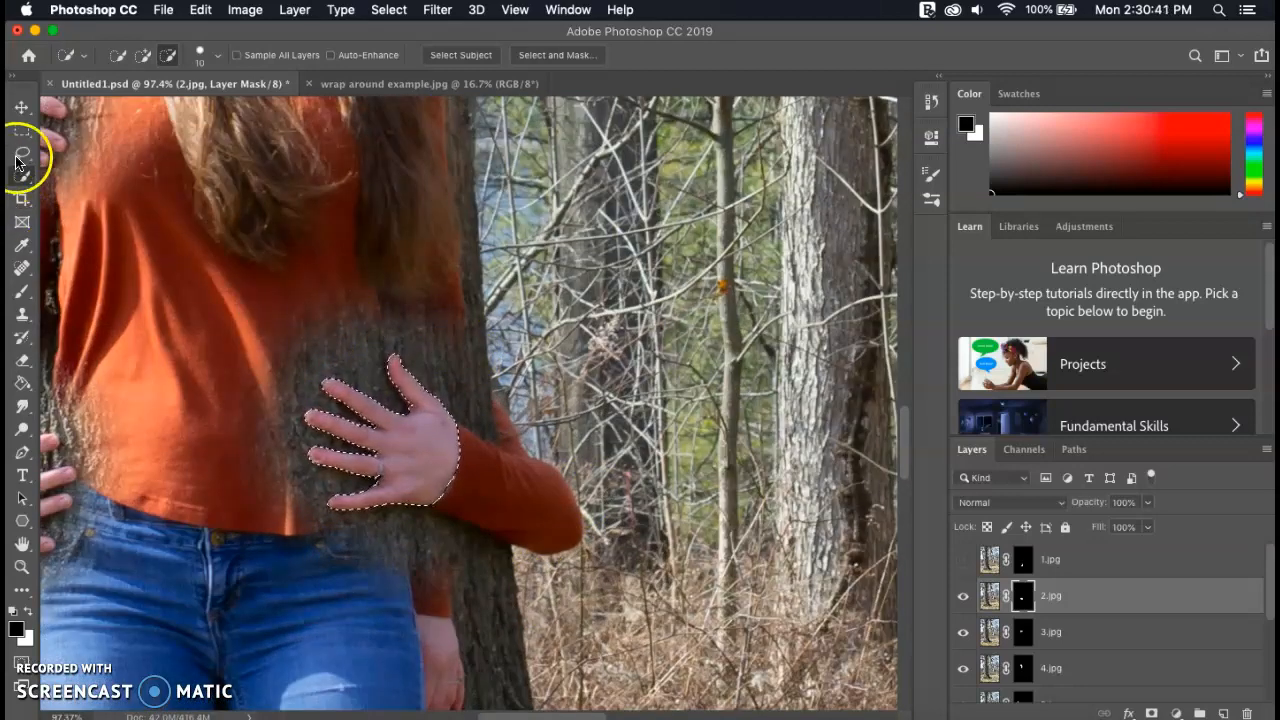
pyautogui.click(22, 294)
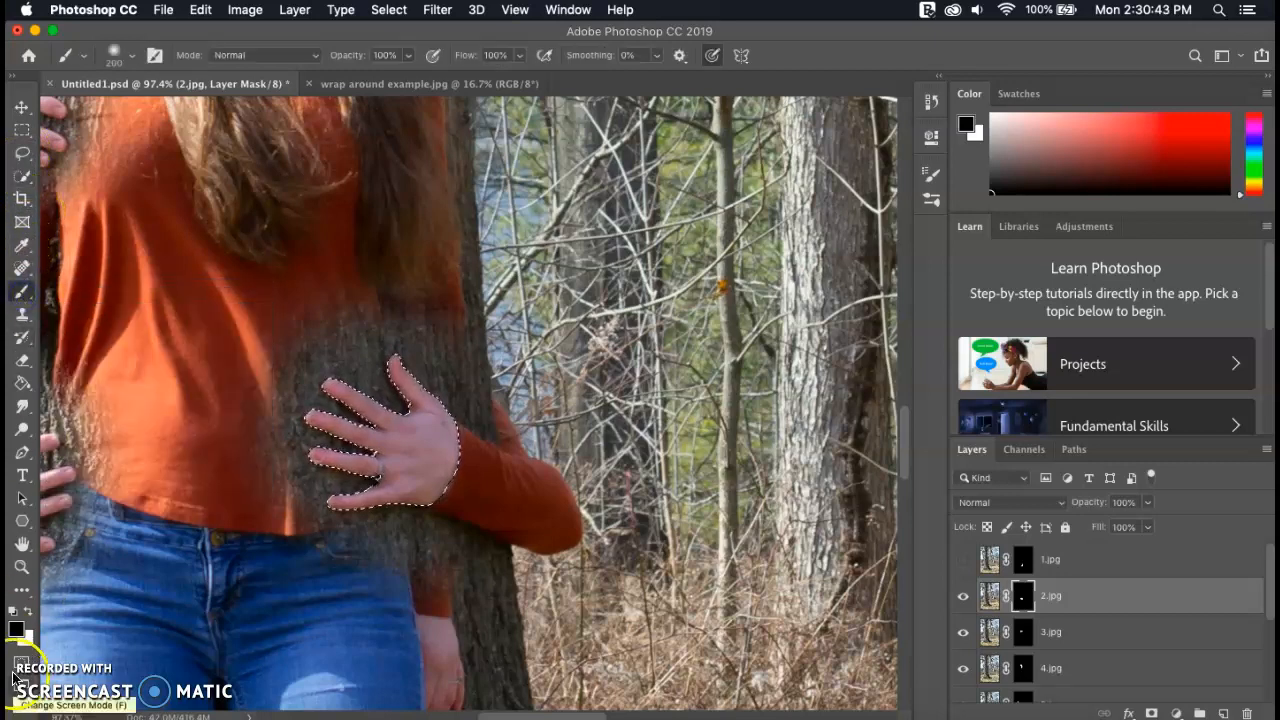
pyautogui.click(1024, 597)
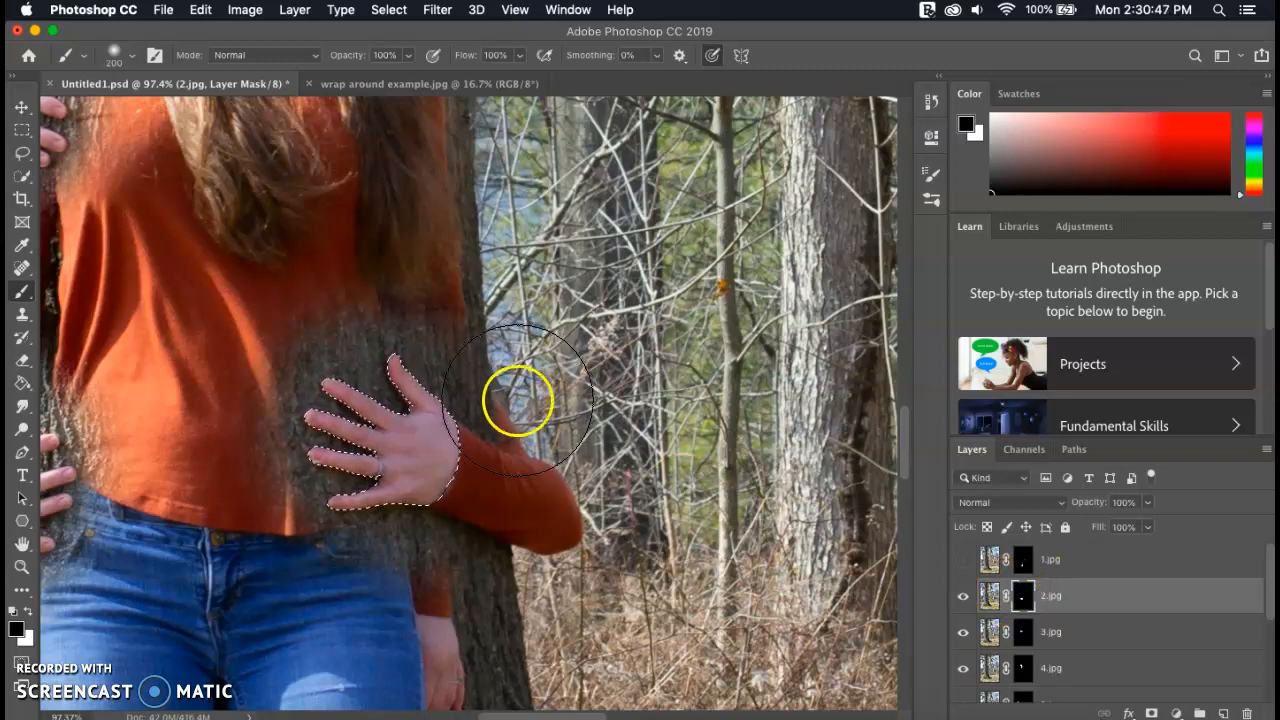
pyautogui.click(489, 381)
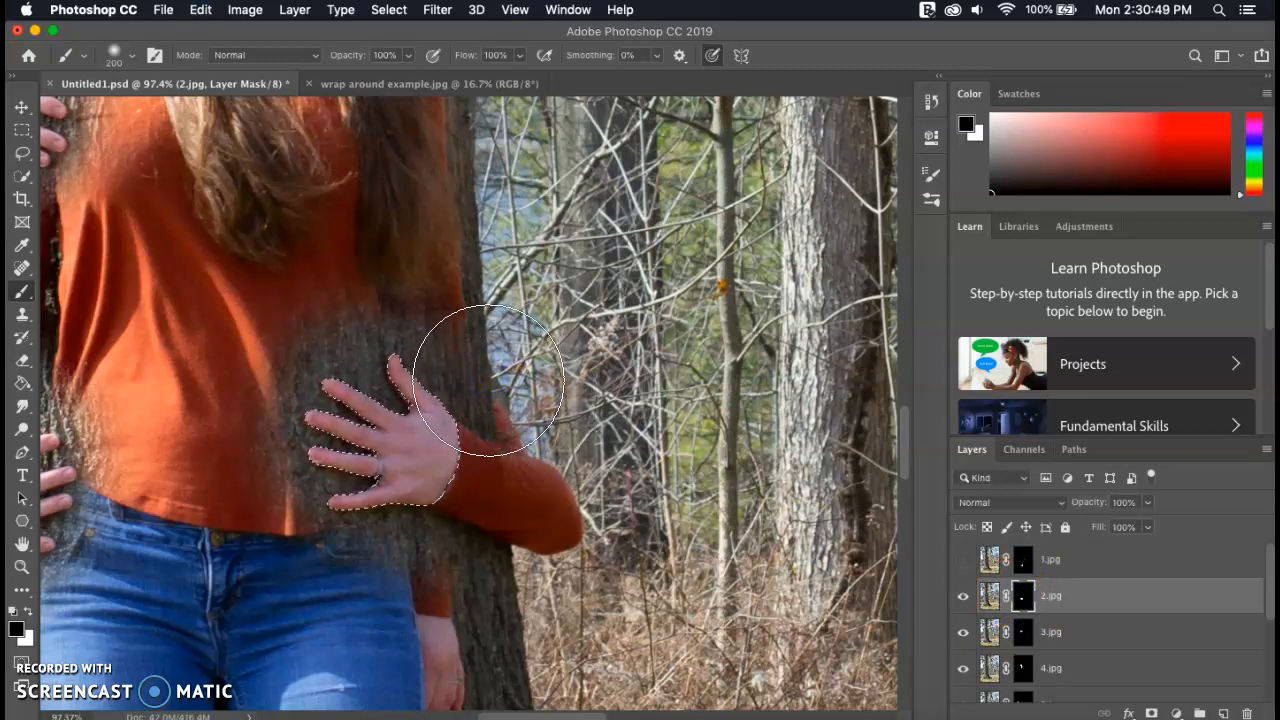
pyautogui.moveTo(343, 381)
pyautogui.mouseDown()
pyautogui.moveTo(339, 294)
pyautogui.moveTo(327, 421)
pyautogui.moveTo(295, 465)
pyautogui.moveTo(286, 417)
pyautogui.moveTo(310, 493)
pyautogui.moveTo(357, 537)
pyautogui.mouseUp()
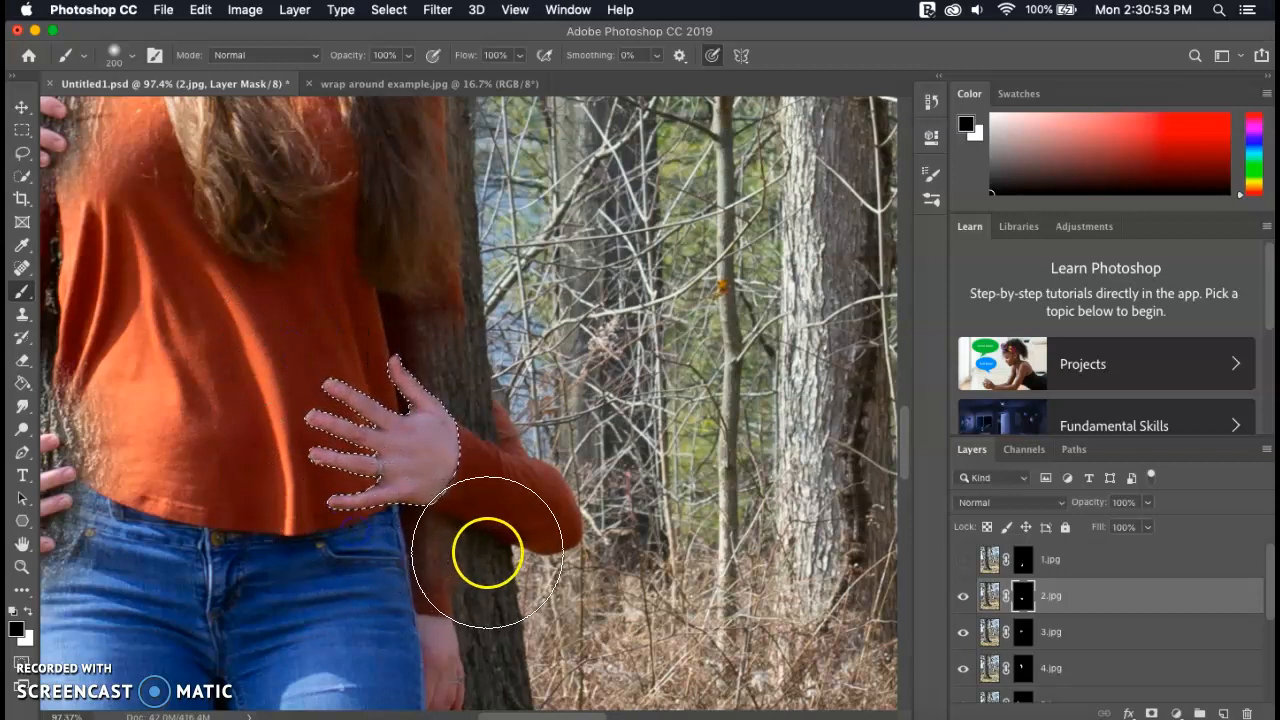
pyautogui.click(401, 586)
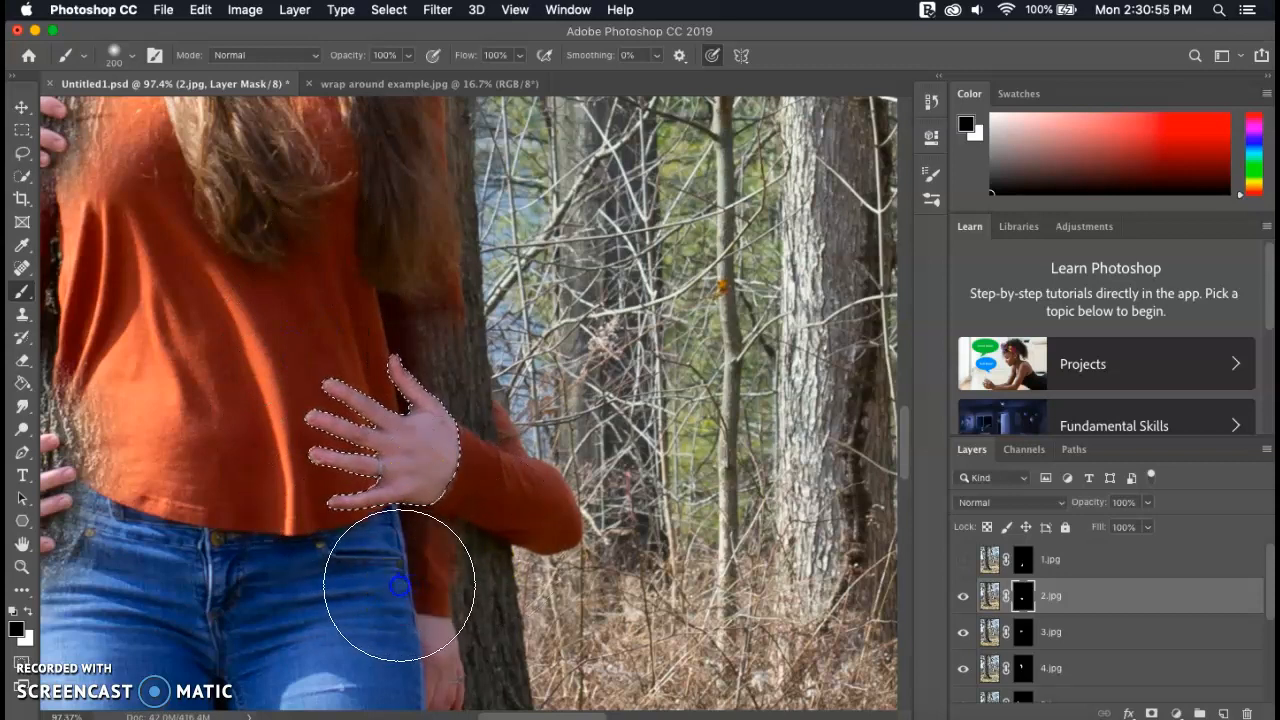
# - Reduce the brush size to 80, finish masking close around the waist hand's fingers, and deselect
pyautogui.press('[')
pyautogui.press('[')
pyautogui.press('[')
pyautogui.press('[')
pyautogui.press('[')
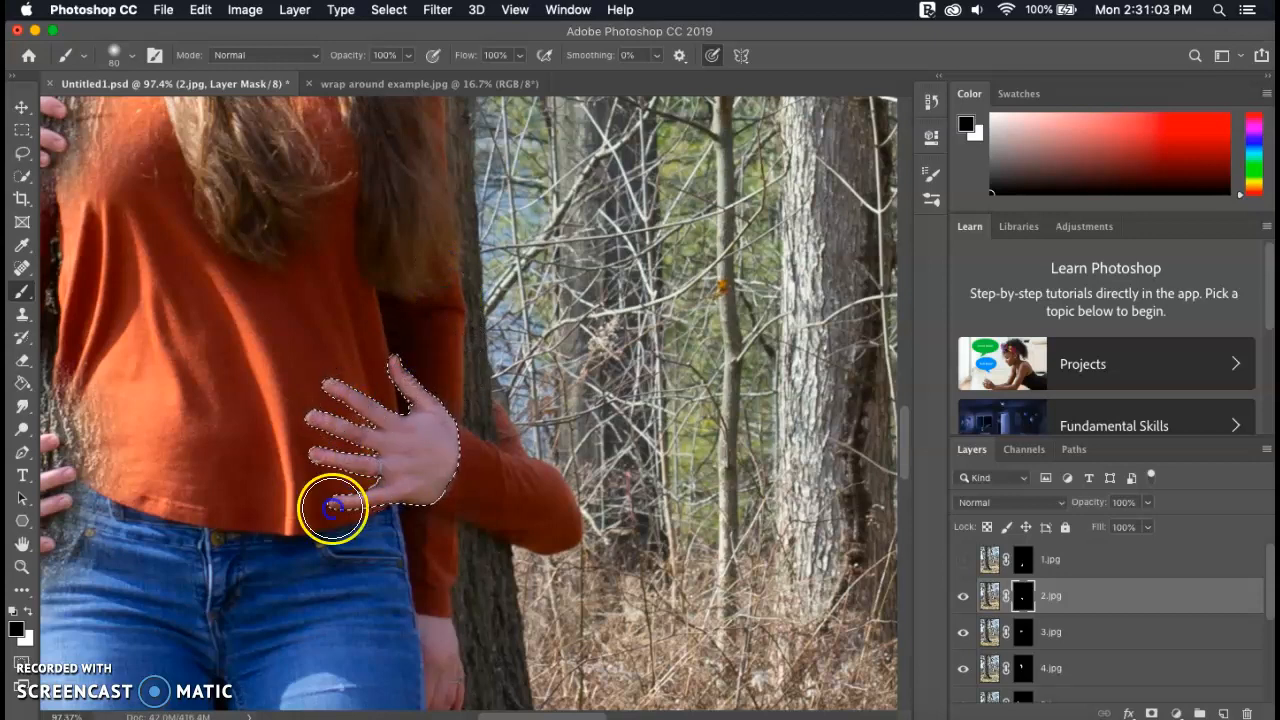
pyautogui.press('super+0')
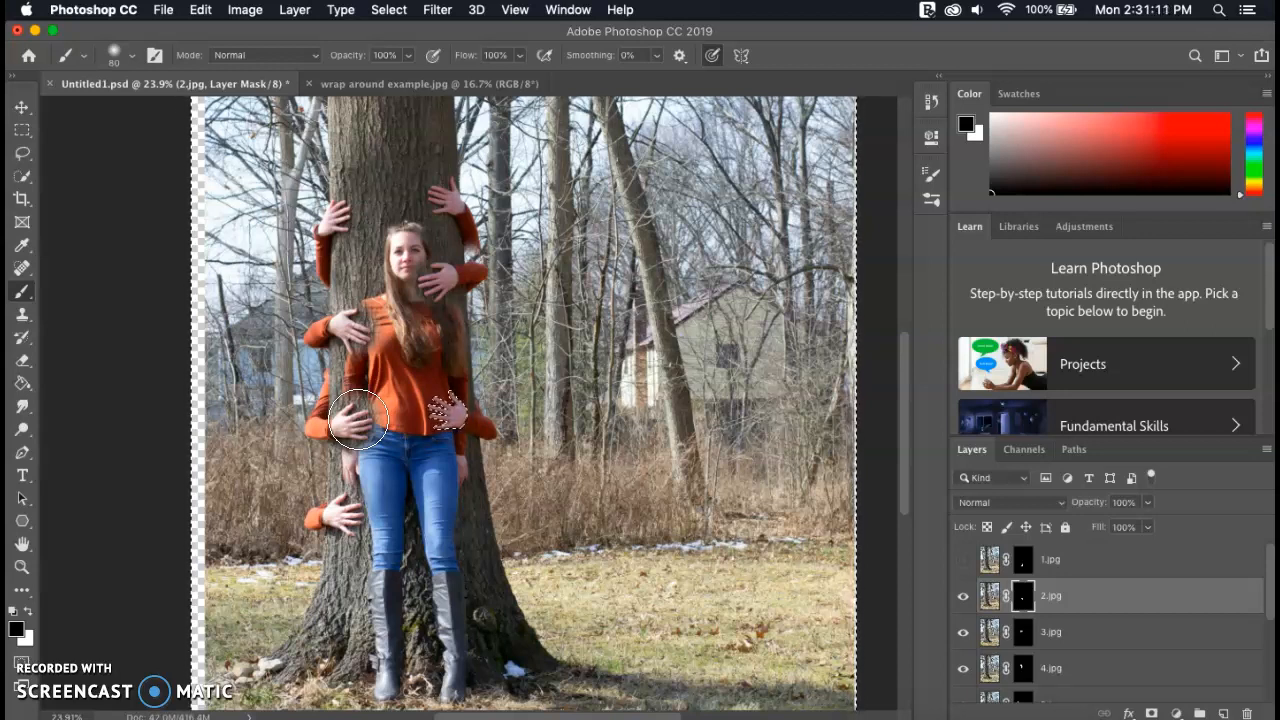
pyautogui.press('super+d')
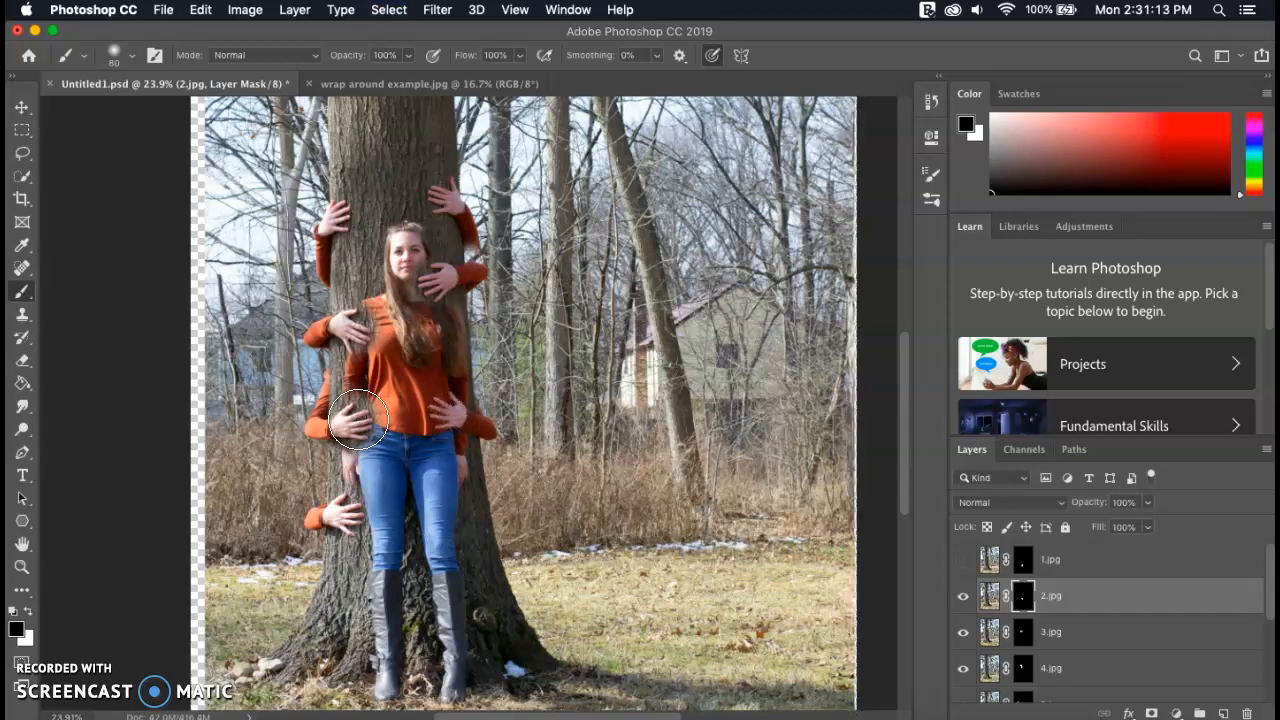
pyautogui.scroll(10, 358, 418)
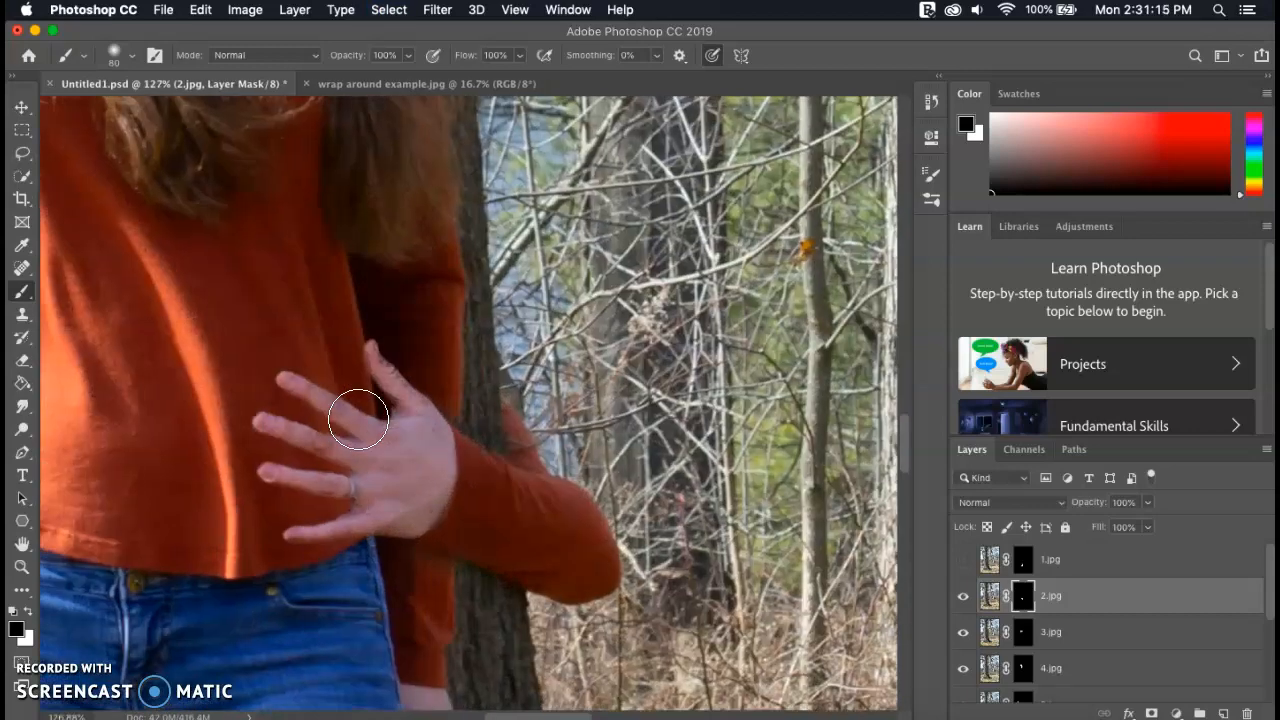
pyautogui.scroll(-5, 358, 418)
pyautogui.click(160, 426)
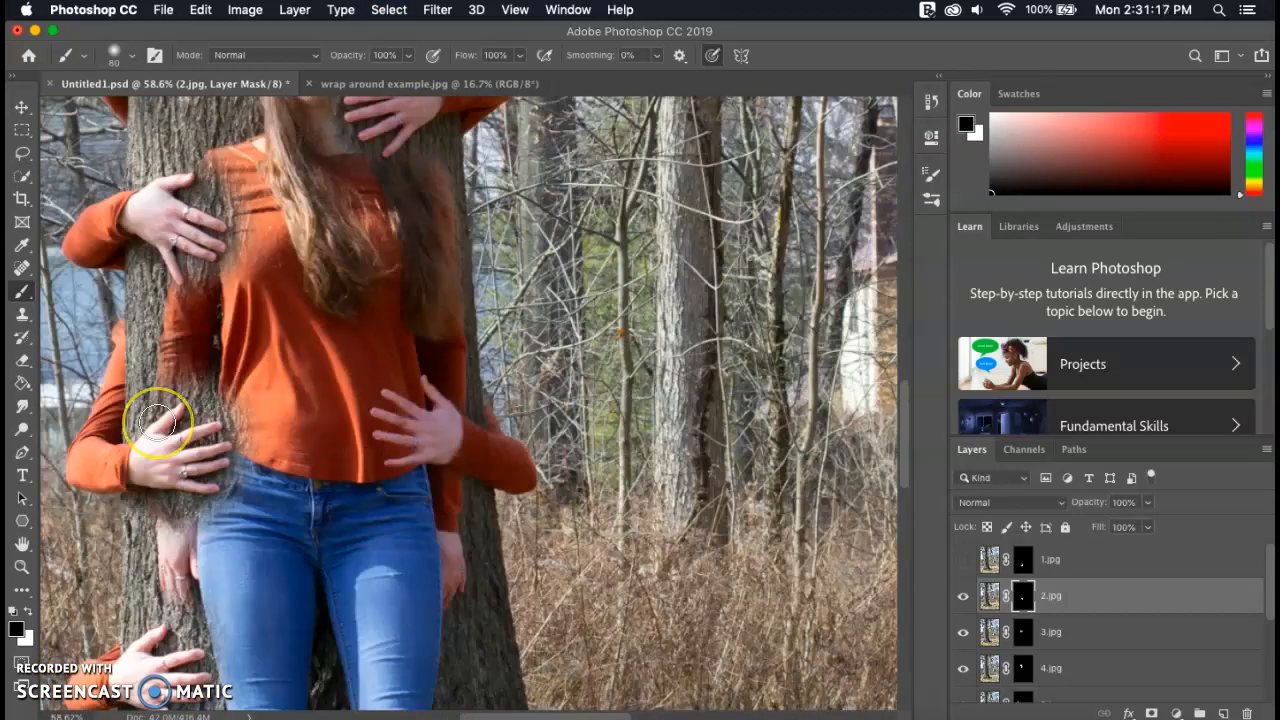
pyautogui.scroll(-6, 157, 423)
pyautogui.scroll(-1, 157, 423)
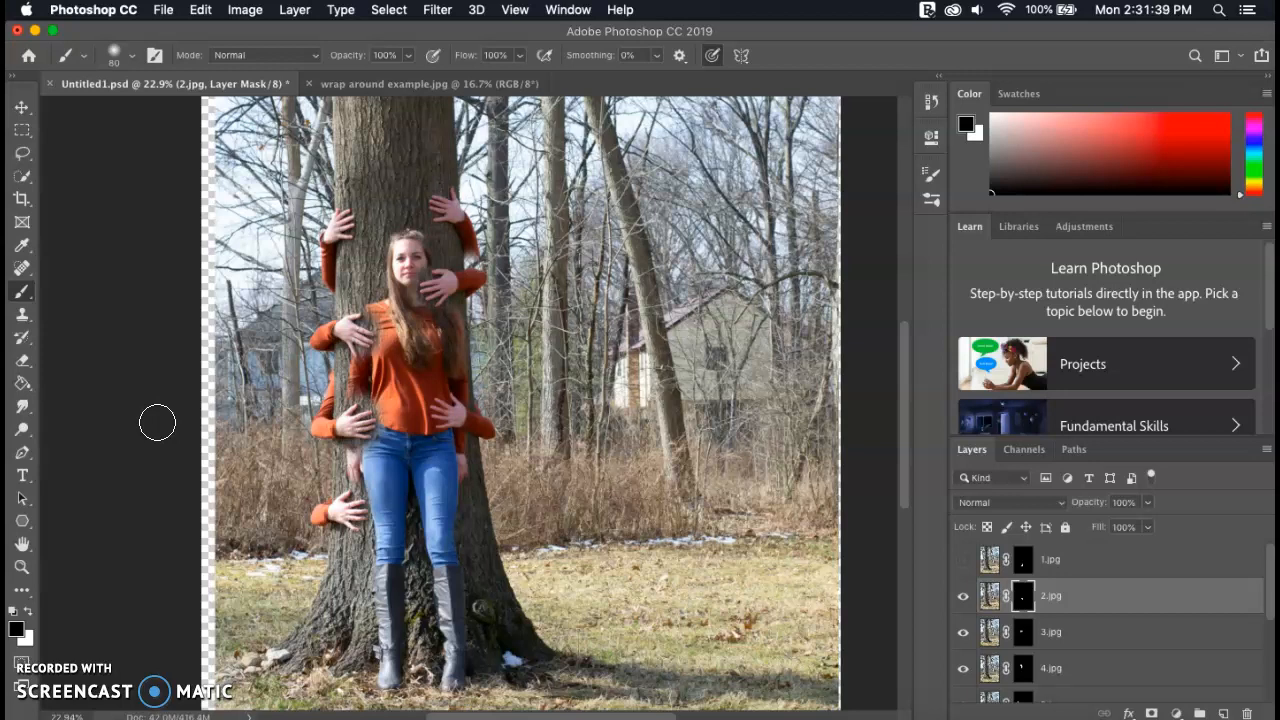
pyautogui.moveTo(157, 423)
pyautogui.mouseDown()
pyautogui.moveTo(483, 228)
pyautogui.moveTo(455, 252)
pyautogui.moveTo(451, 236)
pyautogui.moveTo(359, 316)
pyautogui.moveTo(457, 272)
pyautogui.moveTo(423, 309)
pyautogui.moveTo(394, 229)
pyautogui.moveTo(449, 206)
pyautogui.moveTo(407, 236)
pyautogui.moveTo(340, 211)
pyautogui.moveTo(469, 529)
pyautogui.moveTo(380, 551)
pyautogui.moveTo(430, 467)
pyautogui.moveTo(466, 194)
pyautogui.moveTo(477, 243)
pyautogui.moveTo(397, 280)
pyautogui.moveTo(439, 300)
pyautogui.moveTo(486, 451)
pyautogui.moveTo(434, 429)
pyautogui.moveTo(466, 374)
pyautogui.moveTo(389, 189)
pyautogui.moveTo(443, 306)
pyautogui.moveTo(474, 473)
pyautogui.moveTo(474, 314)
pyautogui.moveTo(417, 206)
pyautogui.moveTo(366, 271)
pyautogui.moveTo(373, 444)
pyautogui.moveTo(432, 245)
pyautogui.moveTo(431, 487)
pyautogui.moveTo(363, 286)
pyautogui.moveTo(410, 188)
pyautogui.moveTo(411, 408)
pyautogui.mouseUp()
# - Select layer 3.jpg's mask, hide layer 2.jpg, and toggle layer 3.jpg's visibility to identify its arm
pyautogui.click(1022, 633)
pyautogui.click(963, 633)
pyautogui.click(964, 633)
pyautogui.click(964, 633)
pyautogui.click(964, 633)
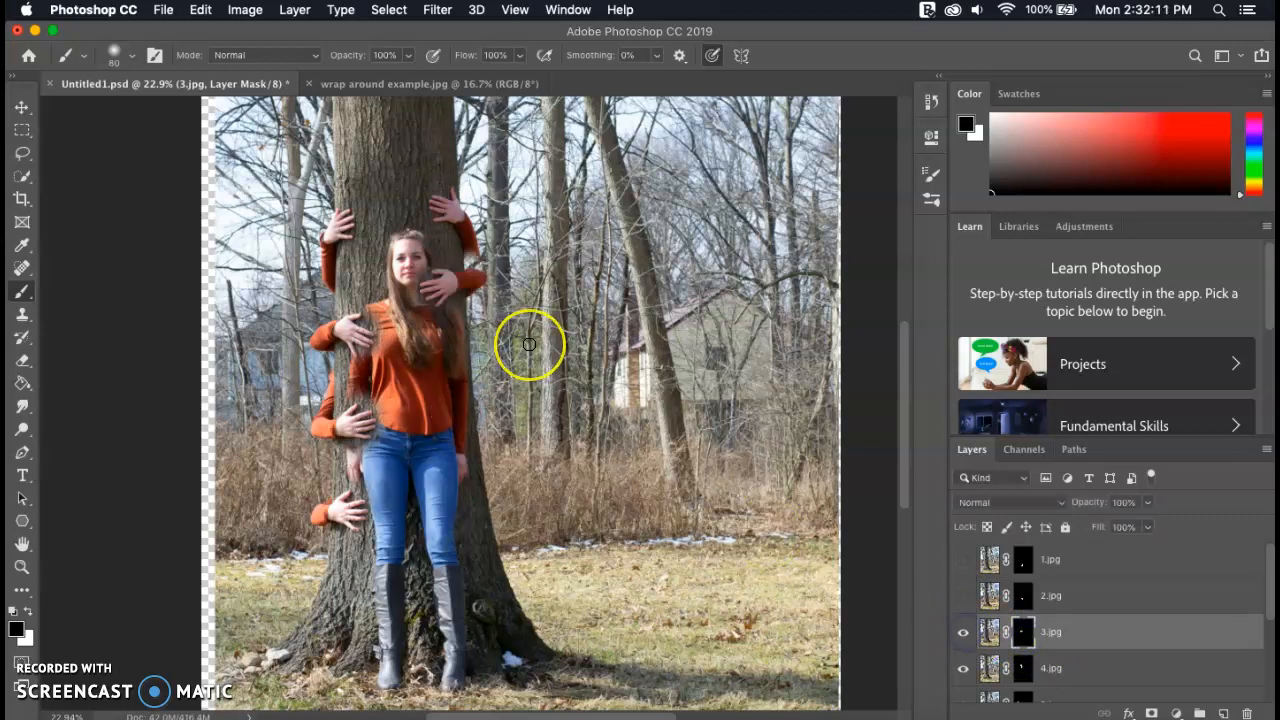
# - Touch up layer 3.jpg's mask around the bent sleeve, restoring the elbow with white and hiding the surplus above it with black
pyautogui.scroll(5, 529, 344)
pyautogui.scroll(3, 529, 344)
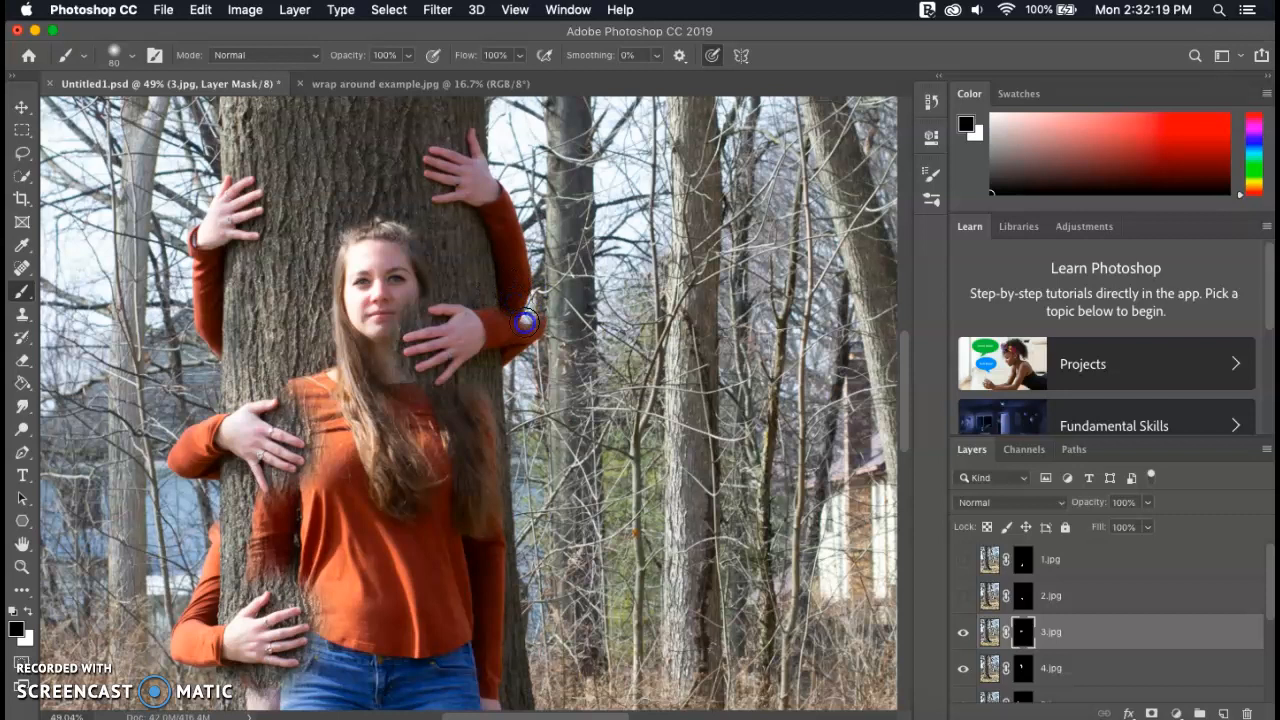
pyautogui.click(509, 328)
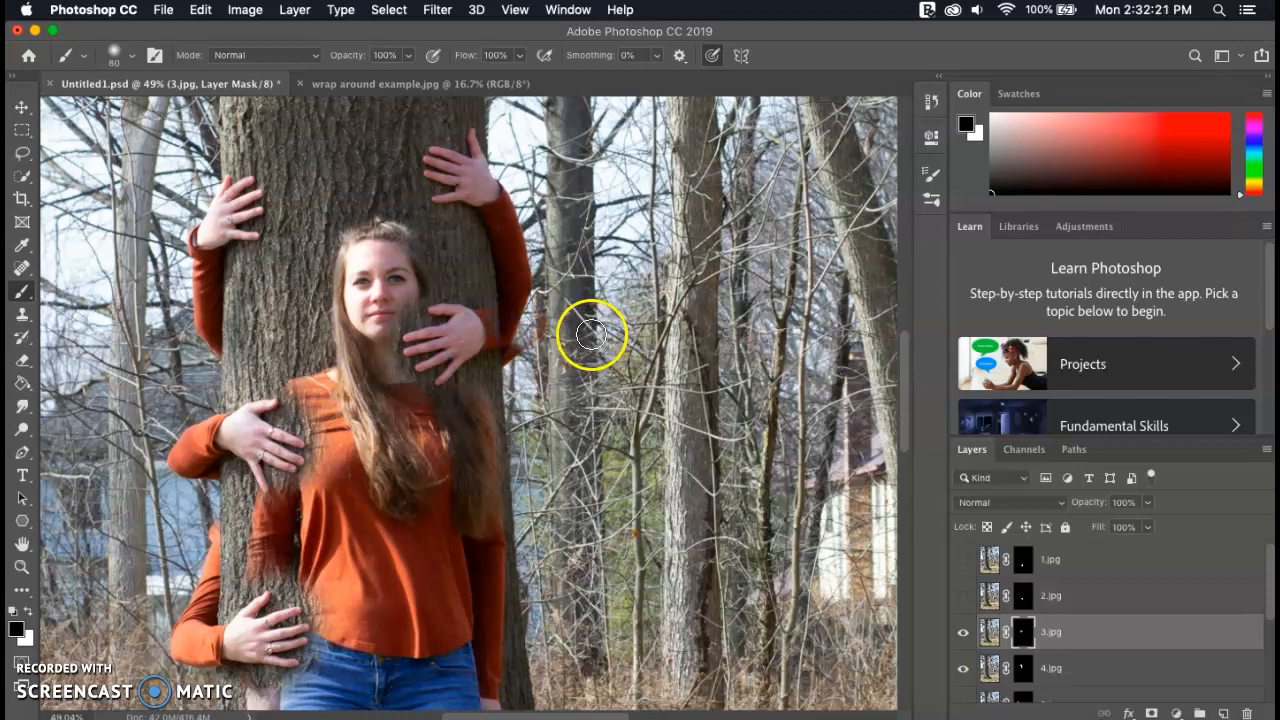
pyautogui.click(28, 610)
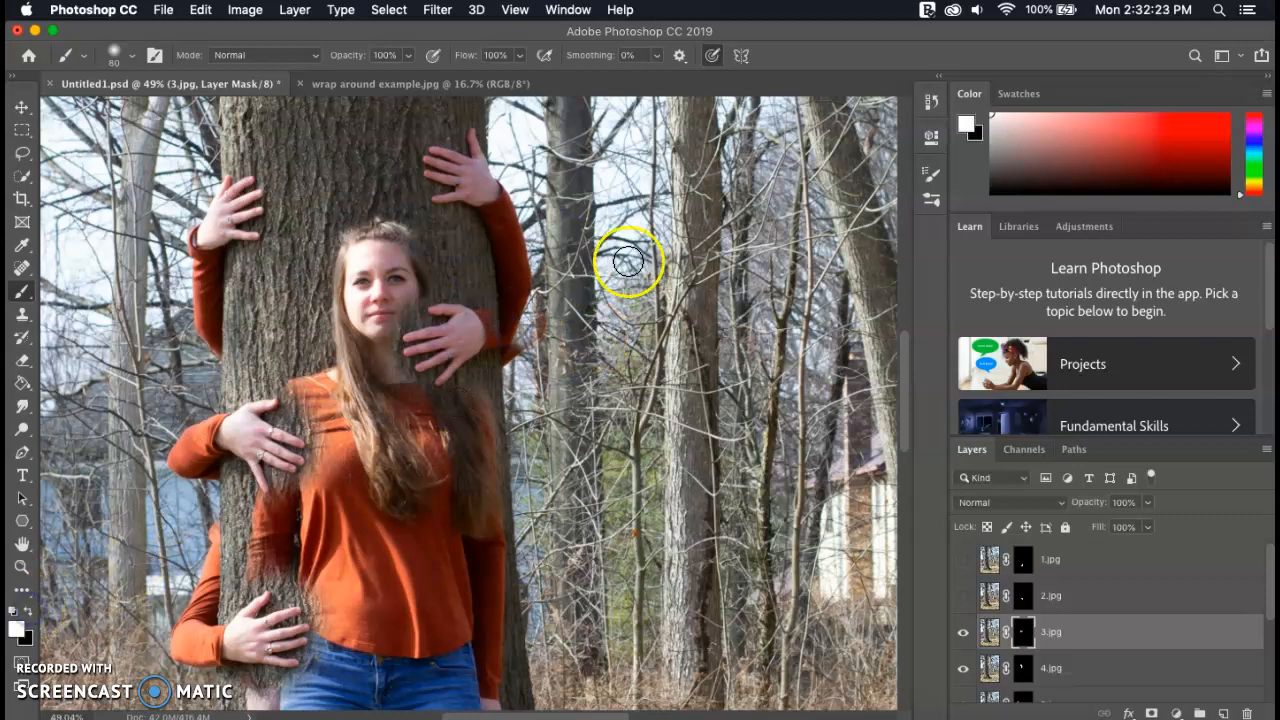
pyautogui.moveTo(530, 335); pyautogui.dragTo(532, 319)
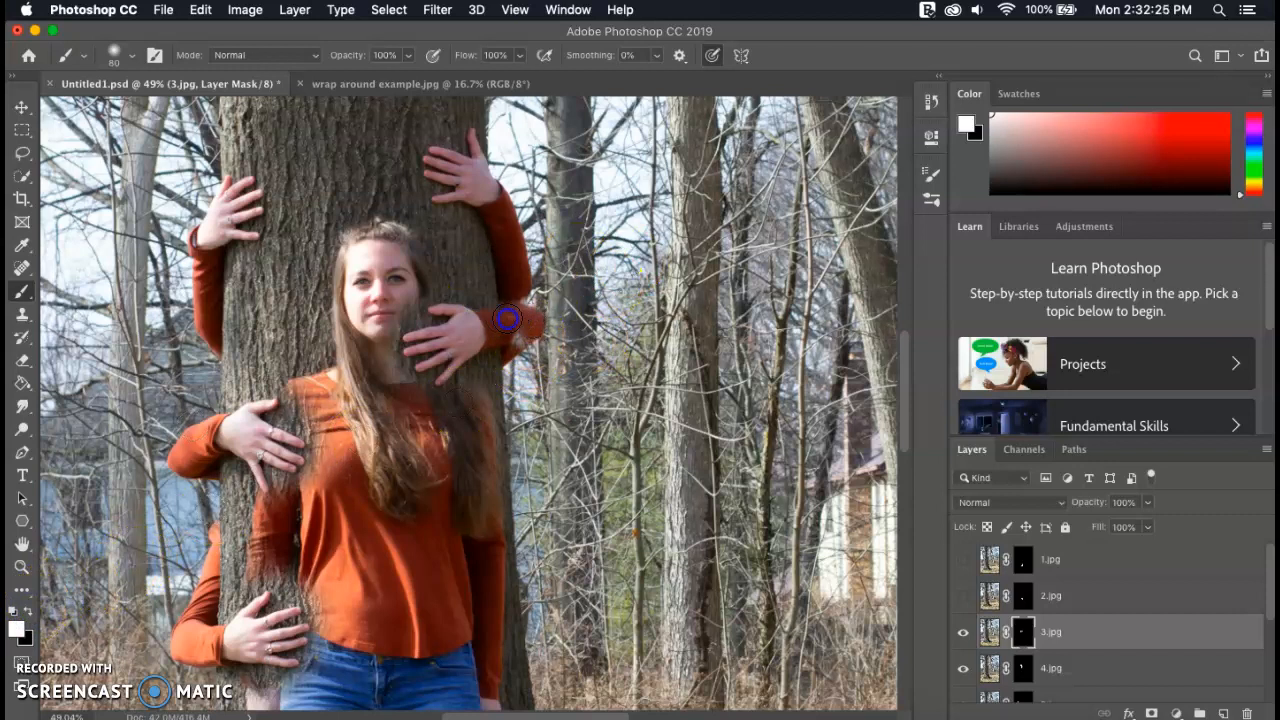
pyautogui.click(28, 610)
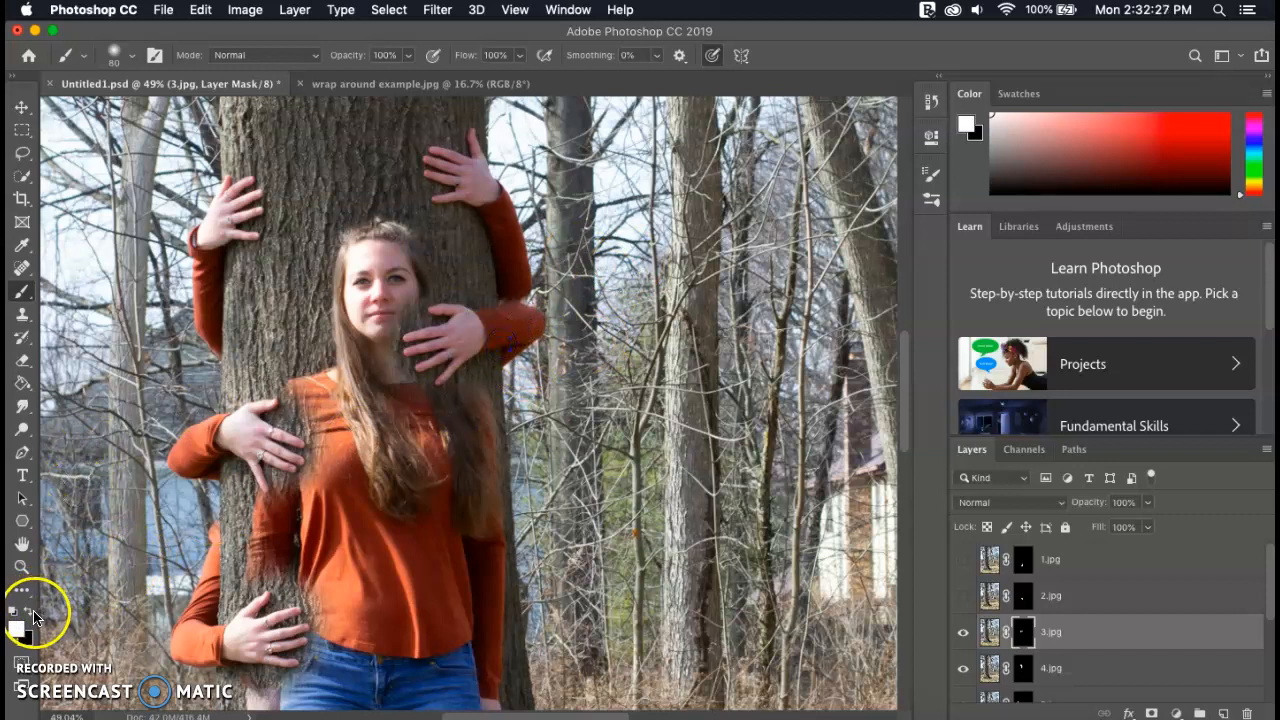
pyautogui.moveTo(506, 320); pyautogui.dragTo(505, 285)
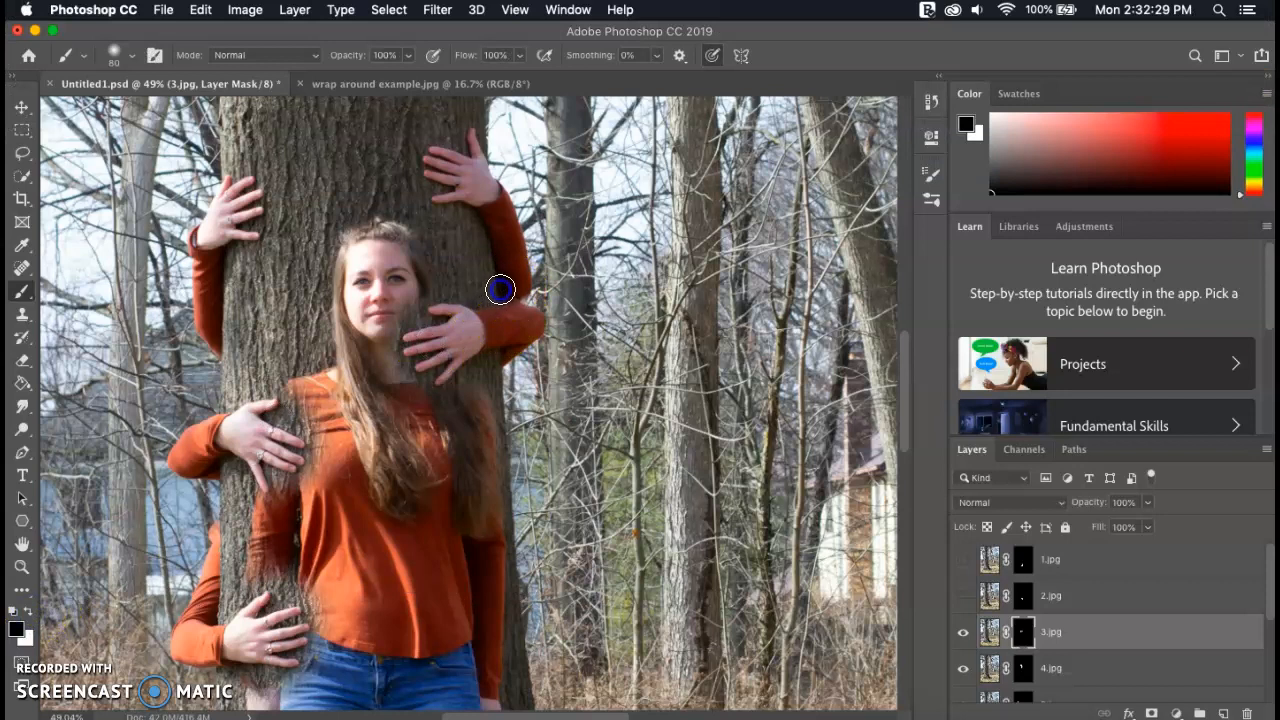
# - Select layer 3.jpg's hand beside the face with the Quick Selection tool, subtracting the gaps between the fingers
pyautogui.moveTo(380, 314)
pyautogui.mouseDown()
pyautogui.moveTo(408, 309)
pyautogui.moveTo(293, 292)
pyautogui.mouseUp()
pyautogui.click(22, 175)
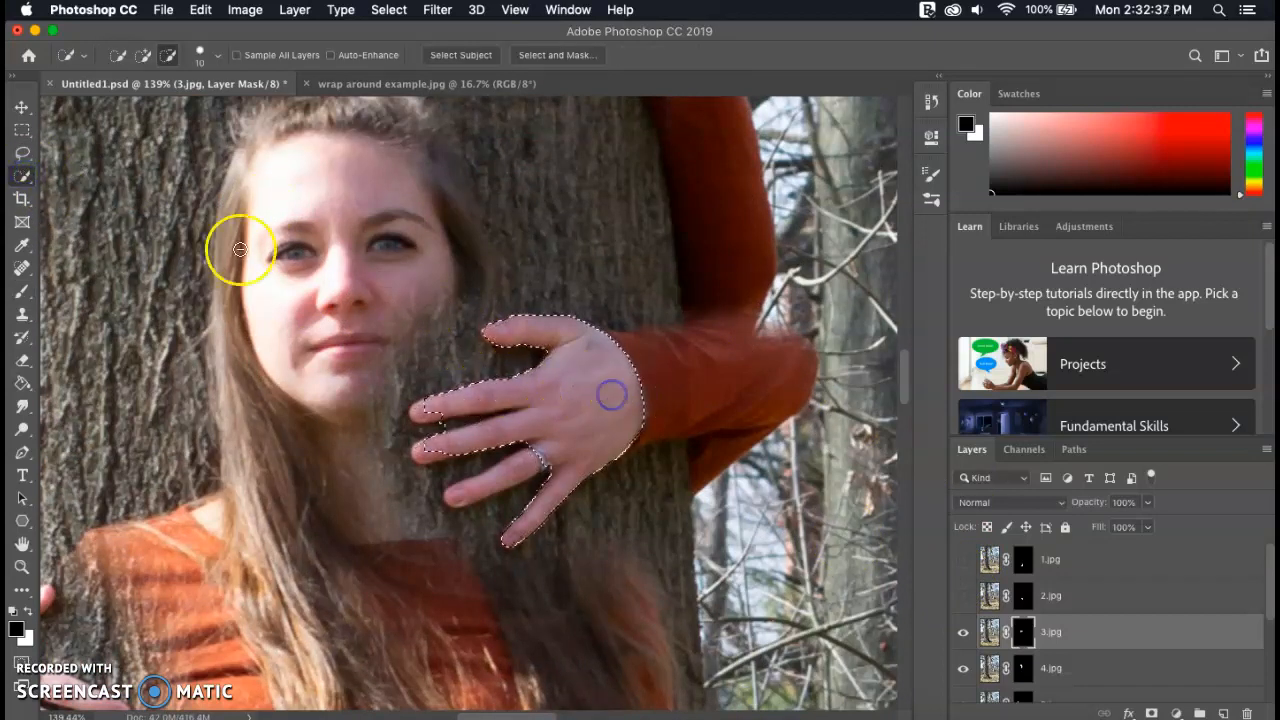
pyautogui.click(117, 56)
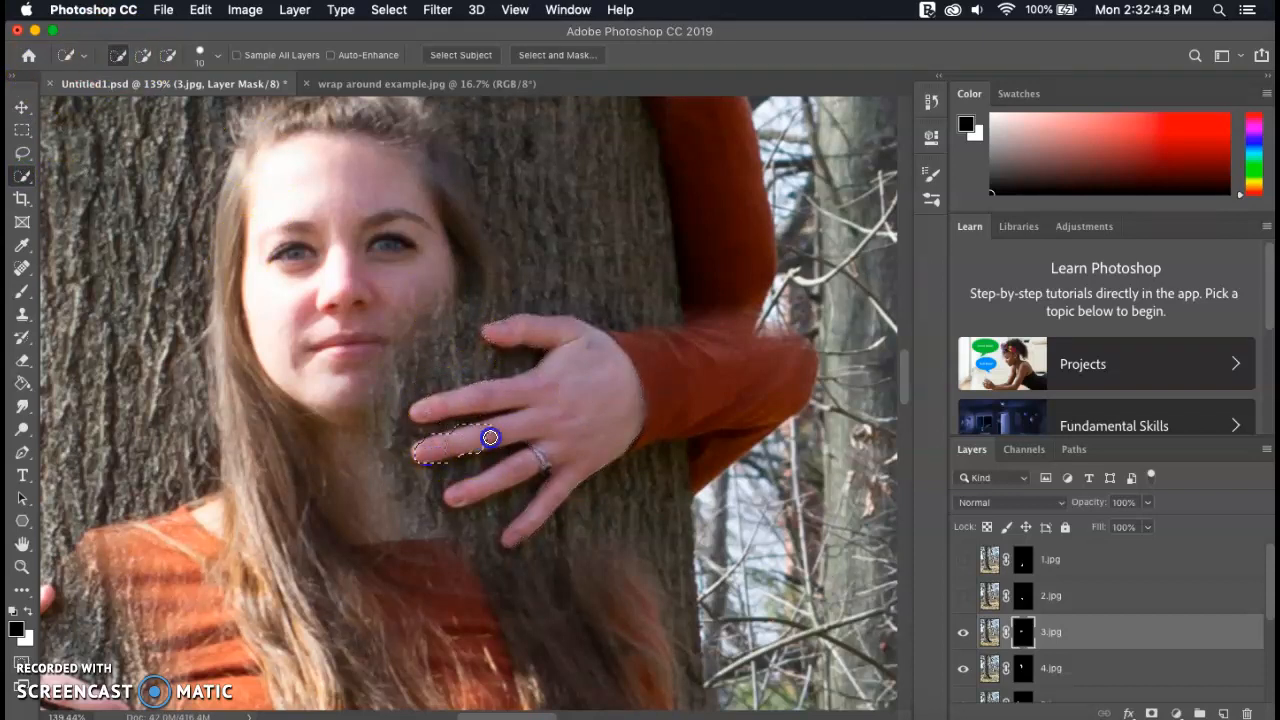
pyautogui.click(562, 410)
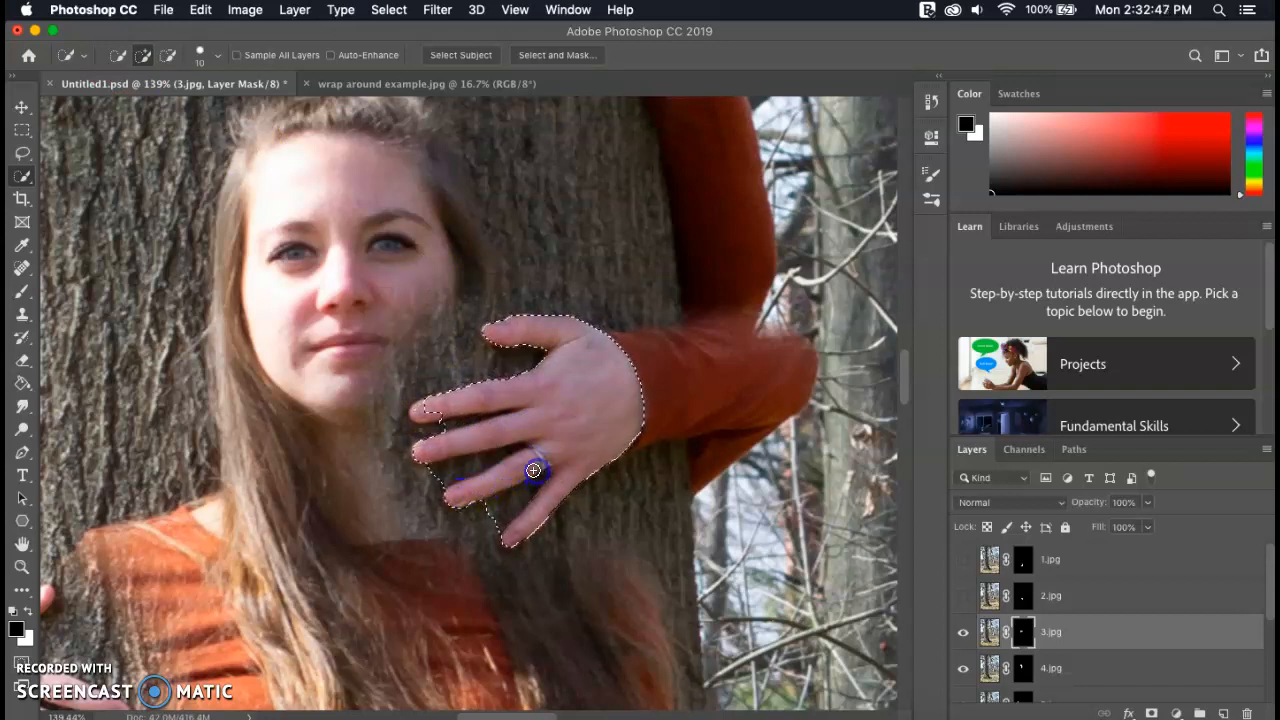
pyautogui.click(167, 55)
pyautogui.moveTo(435, 420); pyautogui.dragTo(463, 467)
pyautogui.click(514, 494)
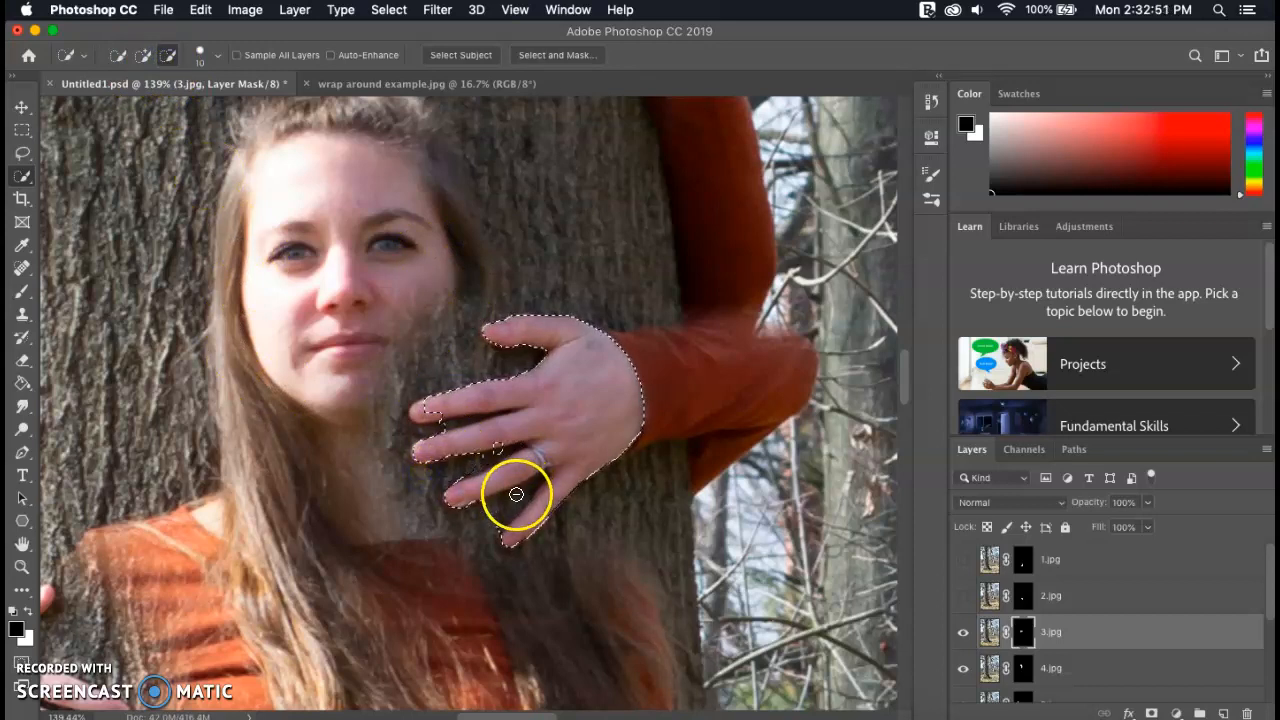
pyautogui.click(445, 440)
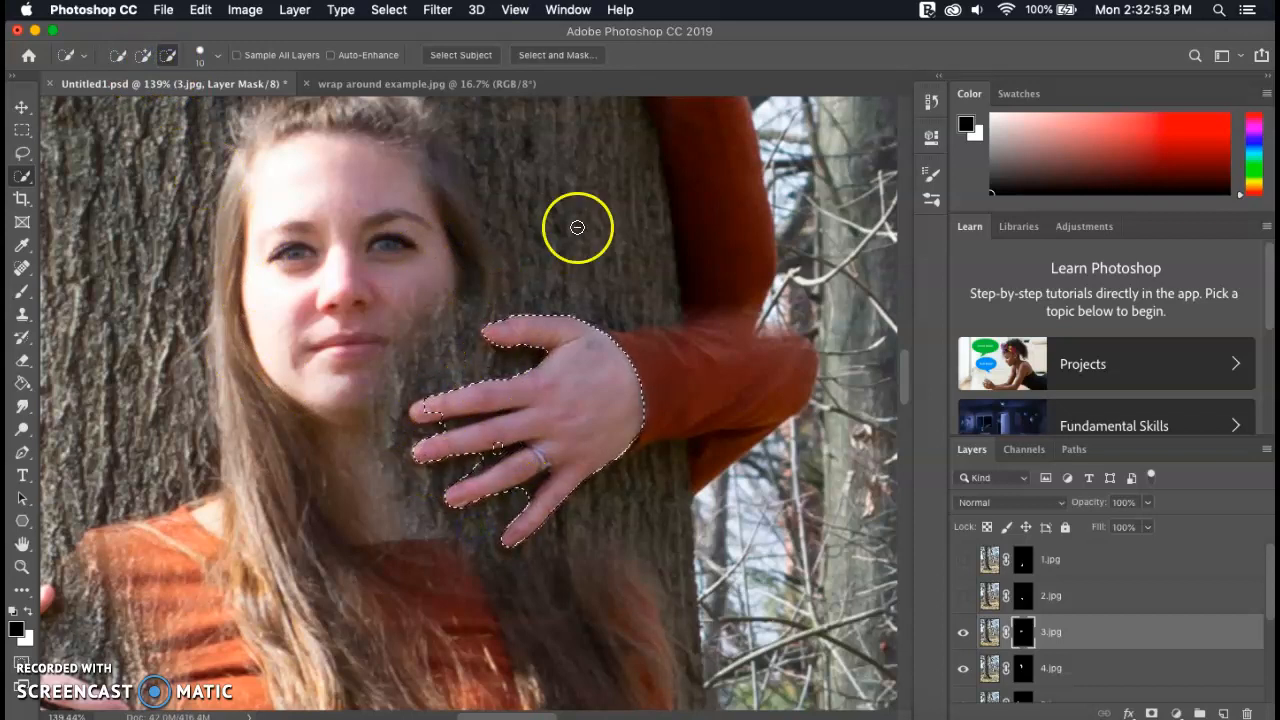
# - Refine the hand selection in Select and Mask, brushing the fingertips, thumb and finger gaps with the Refine Edge Brush, and apply it
pyautogui.click(550, 56)
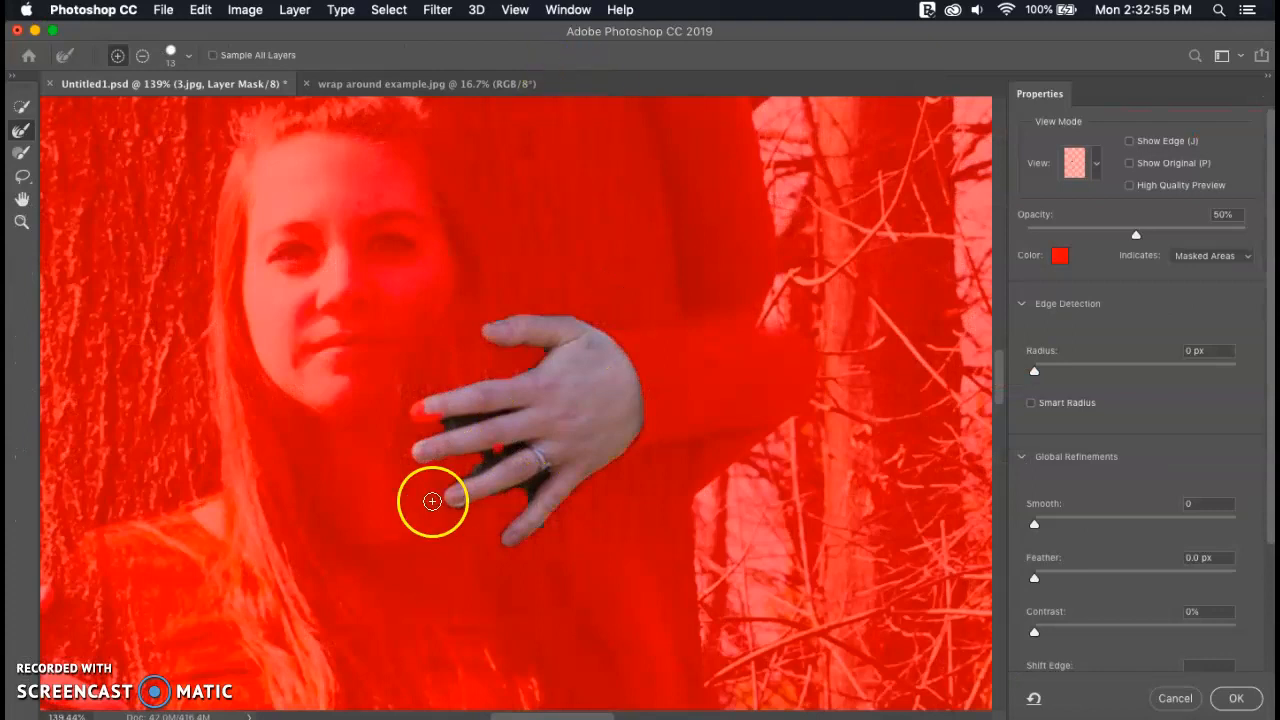
pyautogui.moveTo(477, 427)
pyautogui.mouseDown()
pyautogui.moveTo(429, 427)
pyautogui.moveTo(515, 412)
pyautogui.moveTo(423, 411)
pyautogui.mouseUp()
pyautogui.moveTo(503, 330)
pyautogui.mouseDown()
pyautogui.moveTo(543, 343)
pyautogui.moveTo(509, 341)
pyautogui.mouseUp()
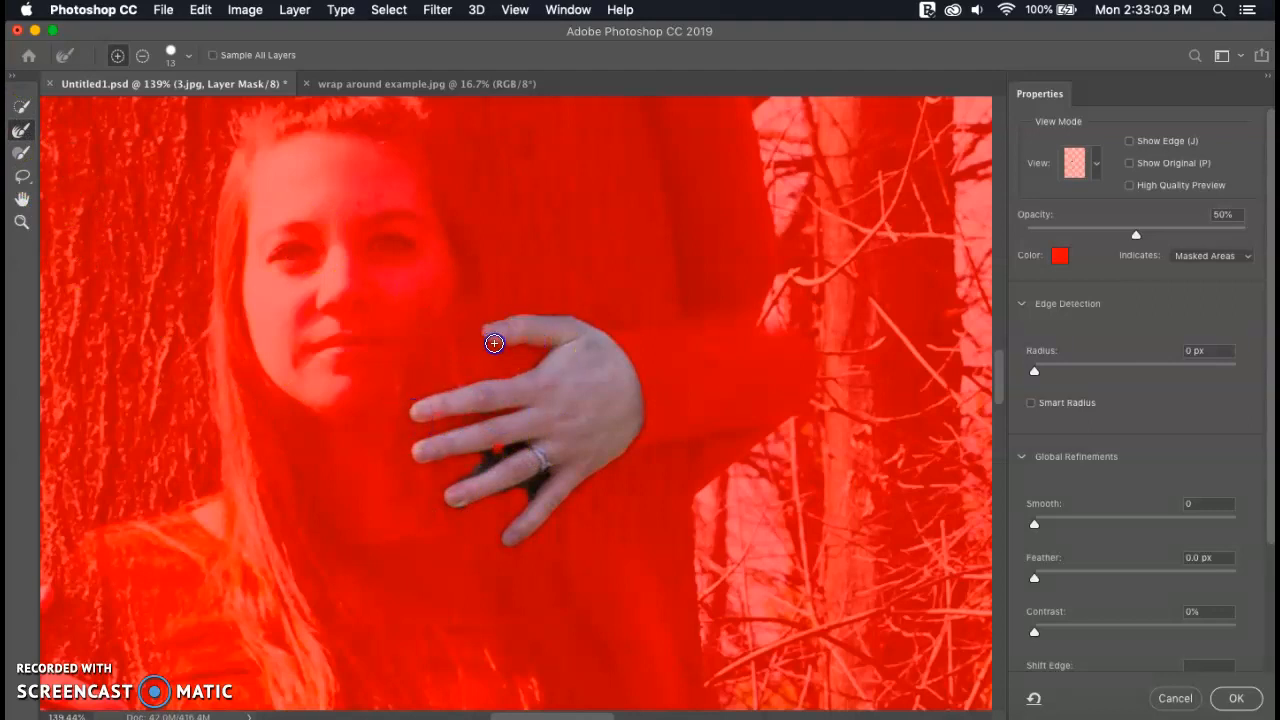
pyautogui.click(491, 457)
pyautogui.moveTo(473, 451); pyautogui.dragTo(539, 478)
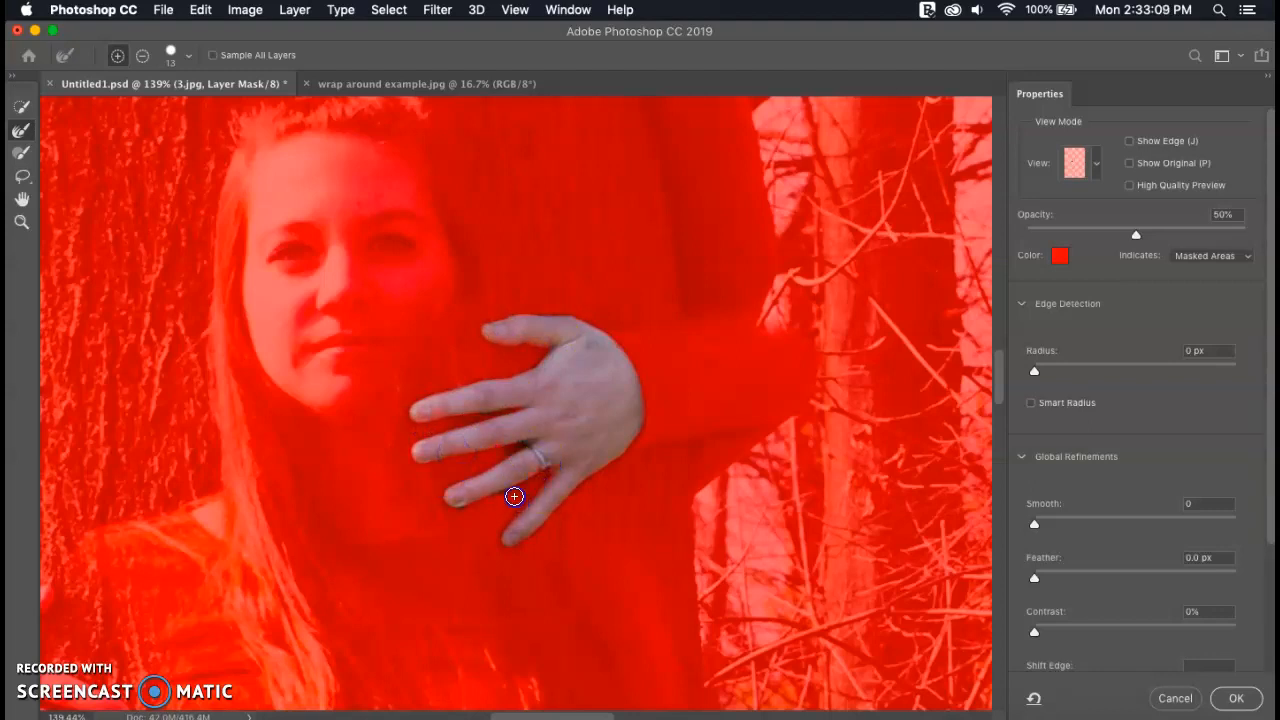
pyautogui.moveTo(757, 560)
pyautogui.mouseDown()
pyautogui.moveTo(717, 320)
pyautogui.moveTo(507, 395)
pyautogui.mouseUp()
pyautogui.click(1236, 698)
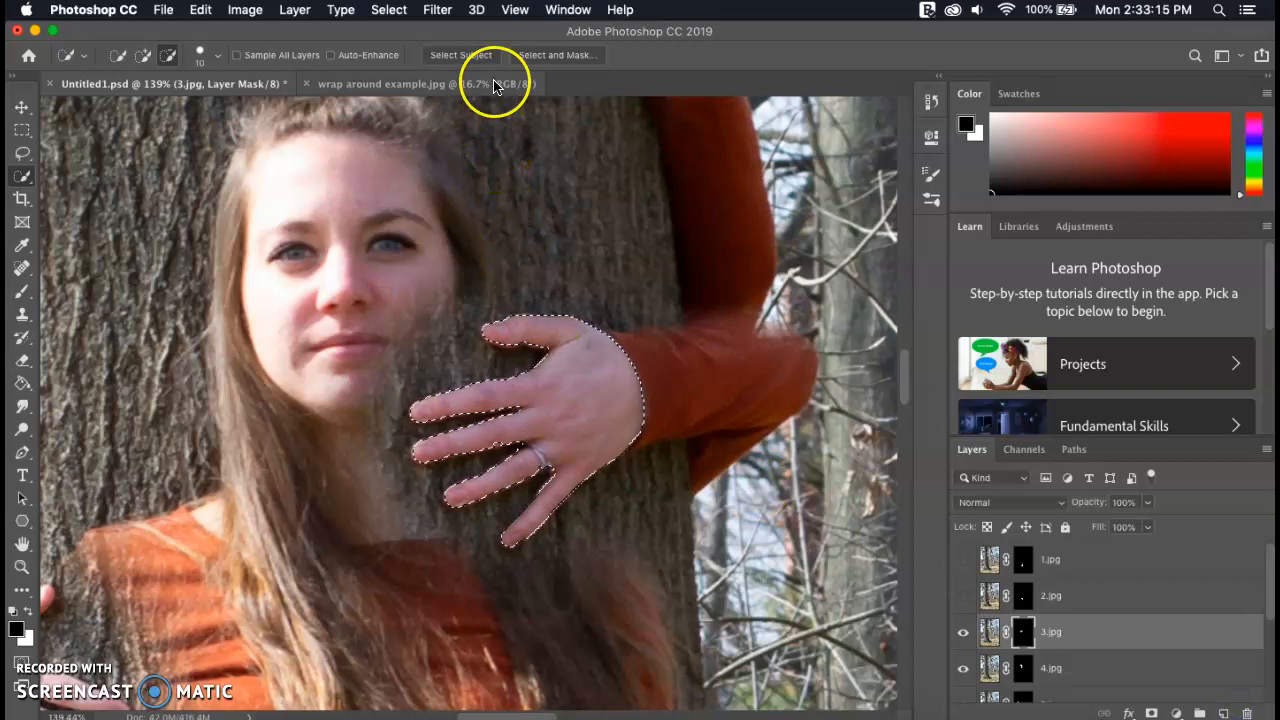
# - Invert the hand selection and paint black on layer 3.jpg's mask around the fingers to uncover the face, neck and hair
pyautogui.click(388, 9)
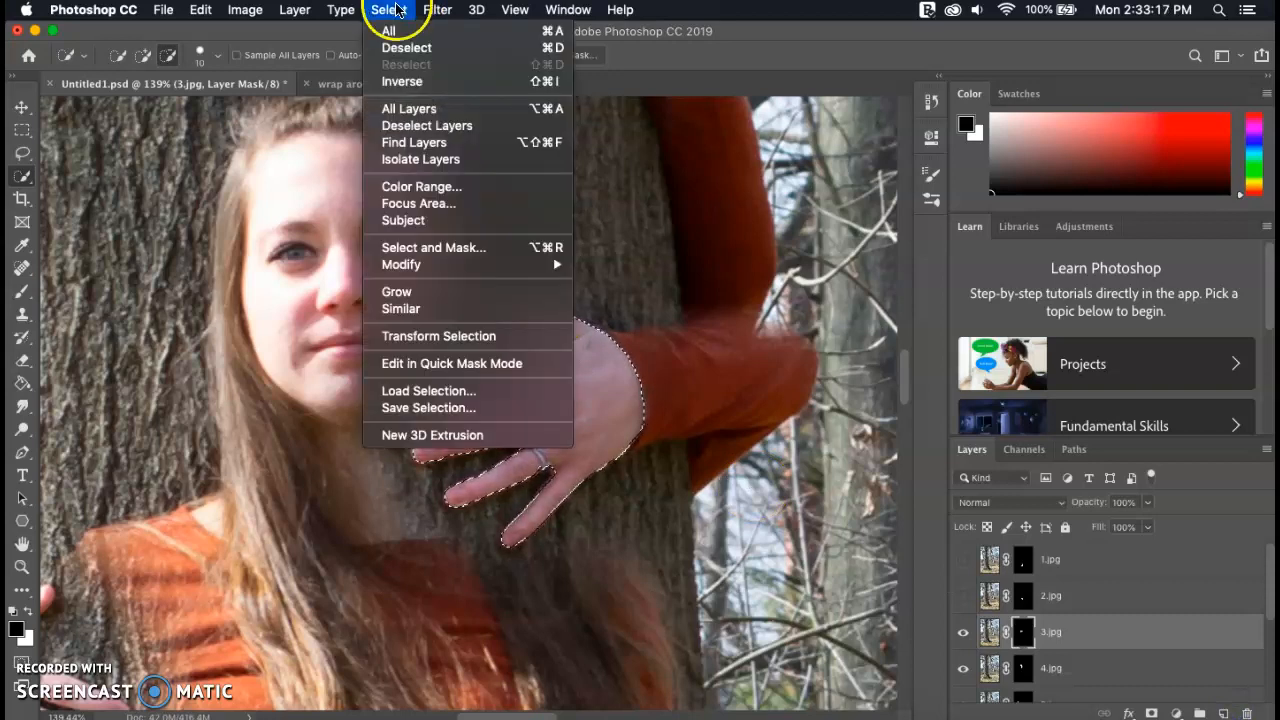
pyautogui.click(391, 80)
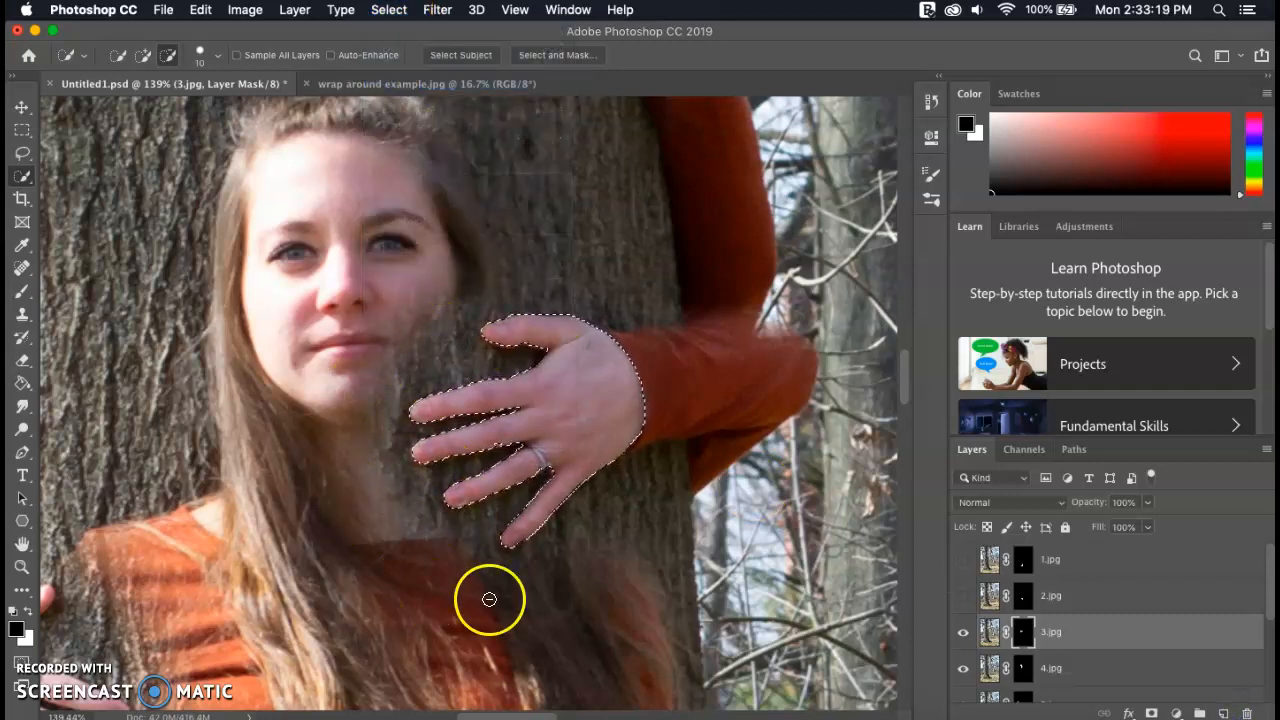
pyautogui.scroll(-5, 359, 471)
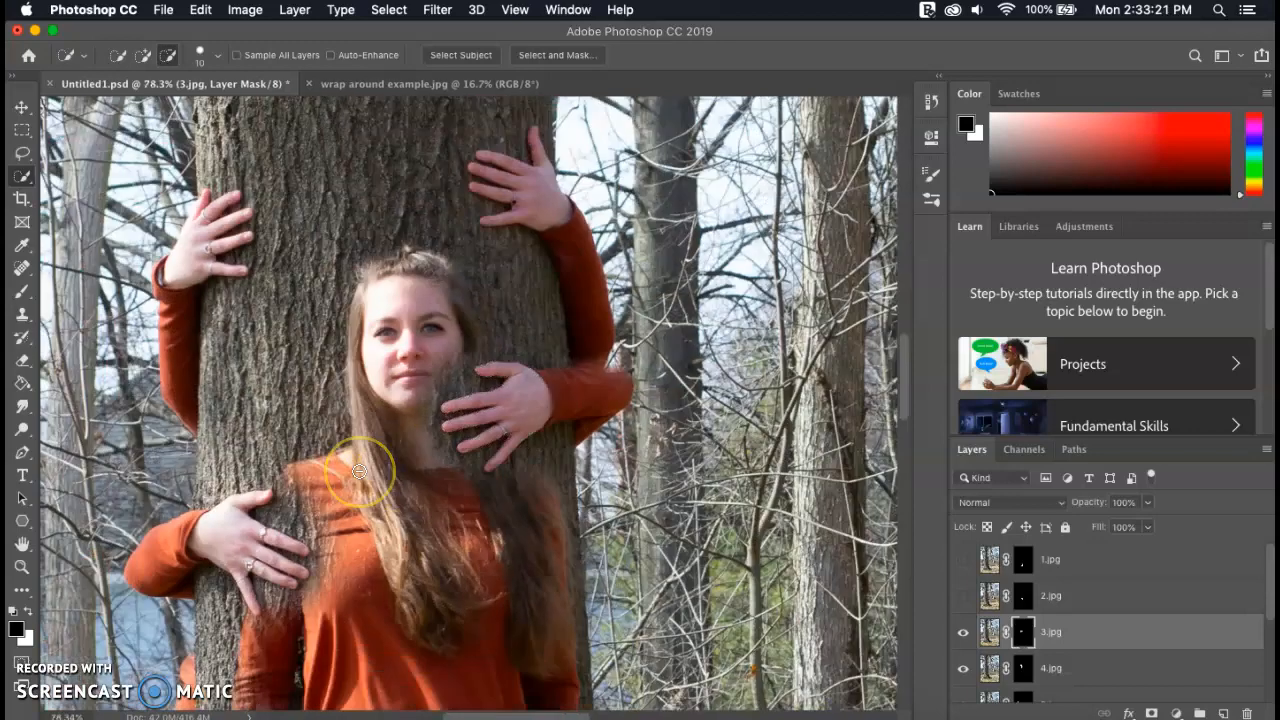
pyautogui.scroll(5, 294, 591)
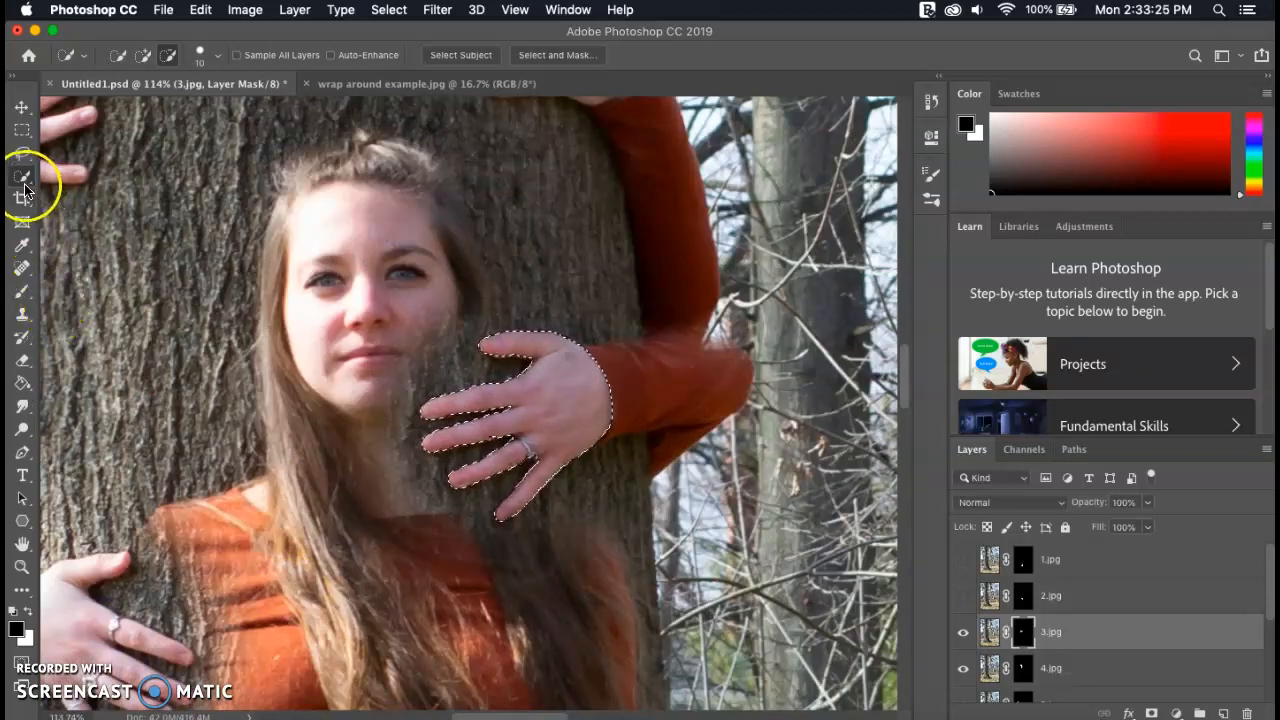
pyautogui.click(24, 292)
pyautogui.moveTo(425, 390); pyautogui.dragTo(480, 400)
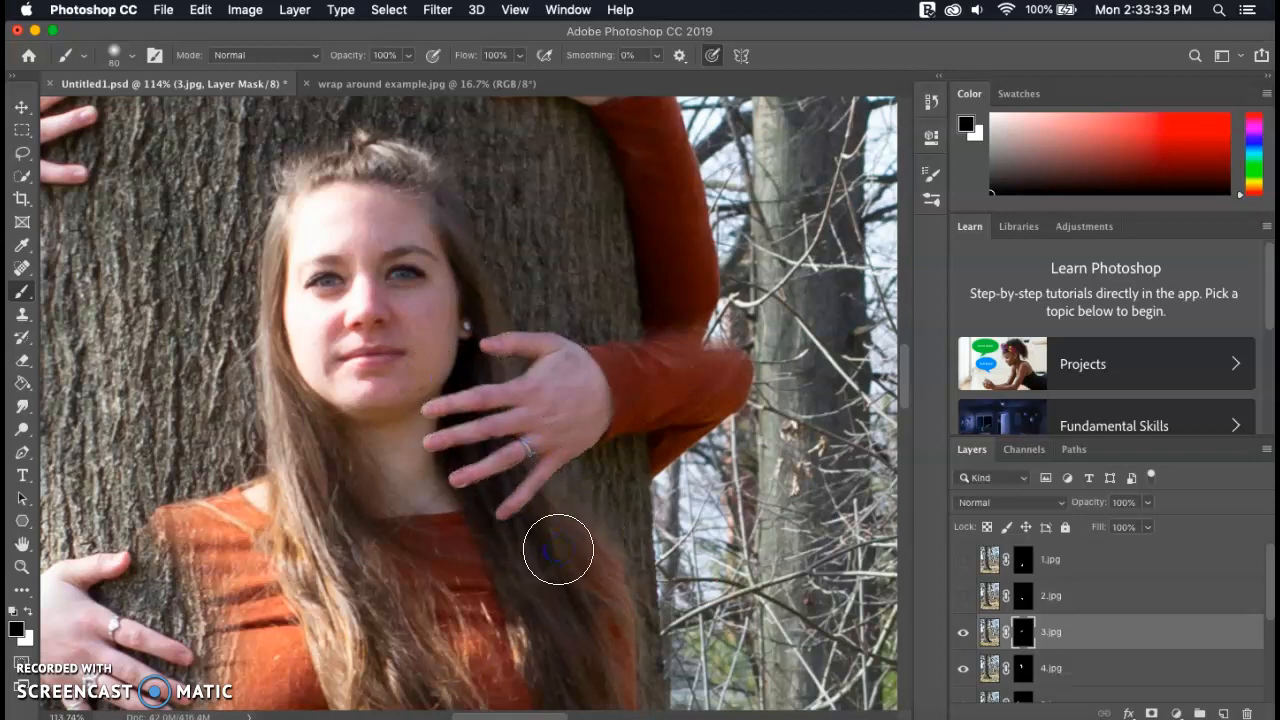
# - Make layer 2.jpg visible again
pyautogui.scroll(-5, 556, 545)
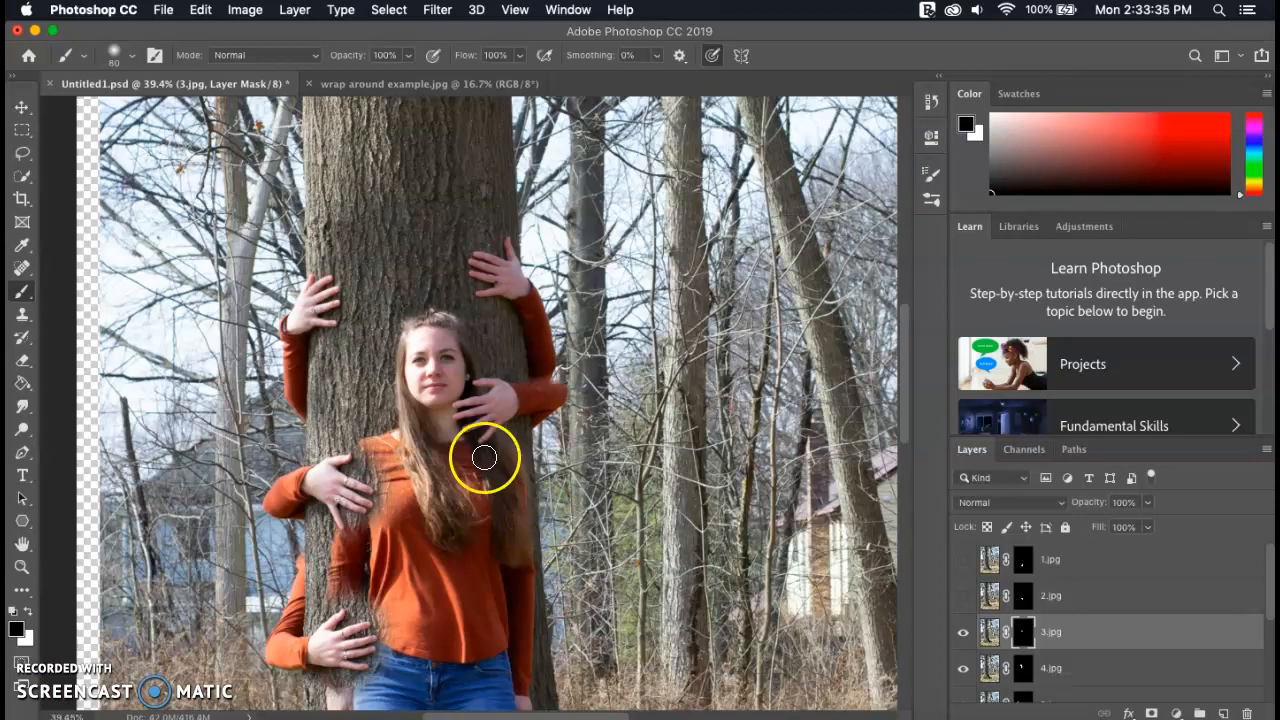
pyautogui.scroll(-3, 484, 457)
pyautogui.click(962, 600)
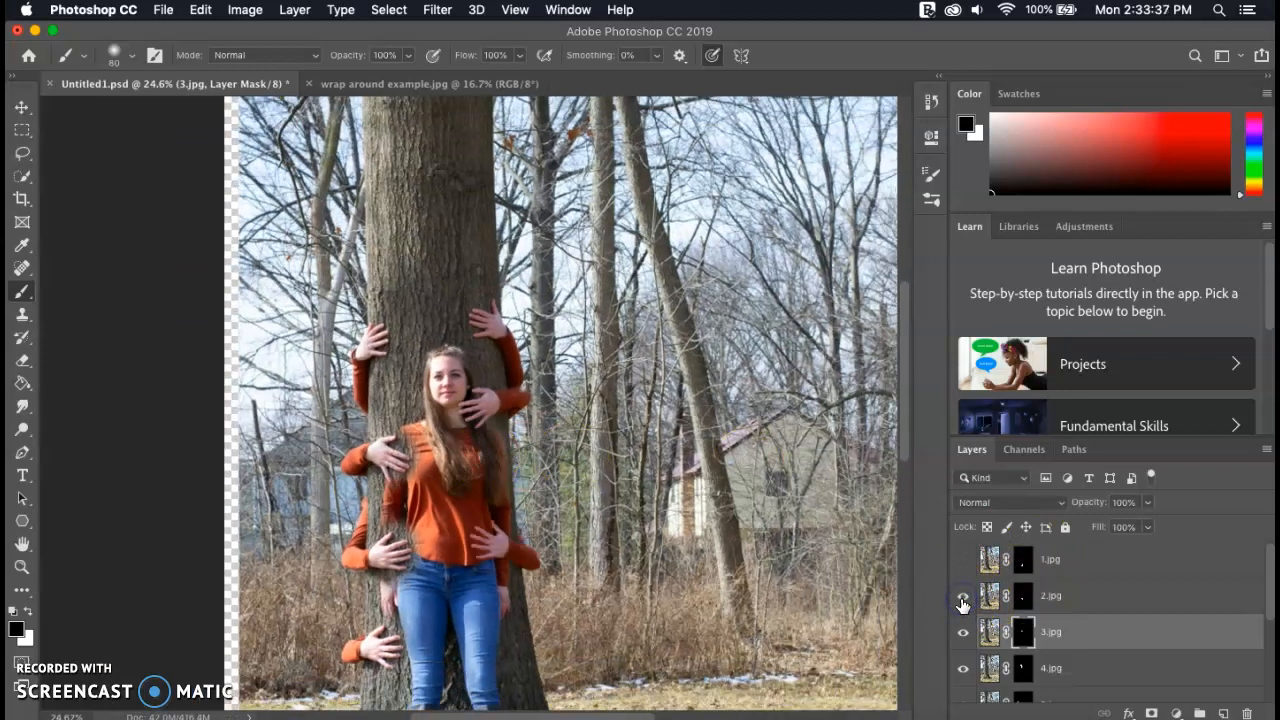
# - Inspect the masked arms and hands around the woman in the Untitled1.psd composite, up close and as a whole
pyautogui.scroll(5, 483, 456)
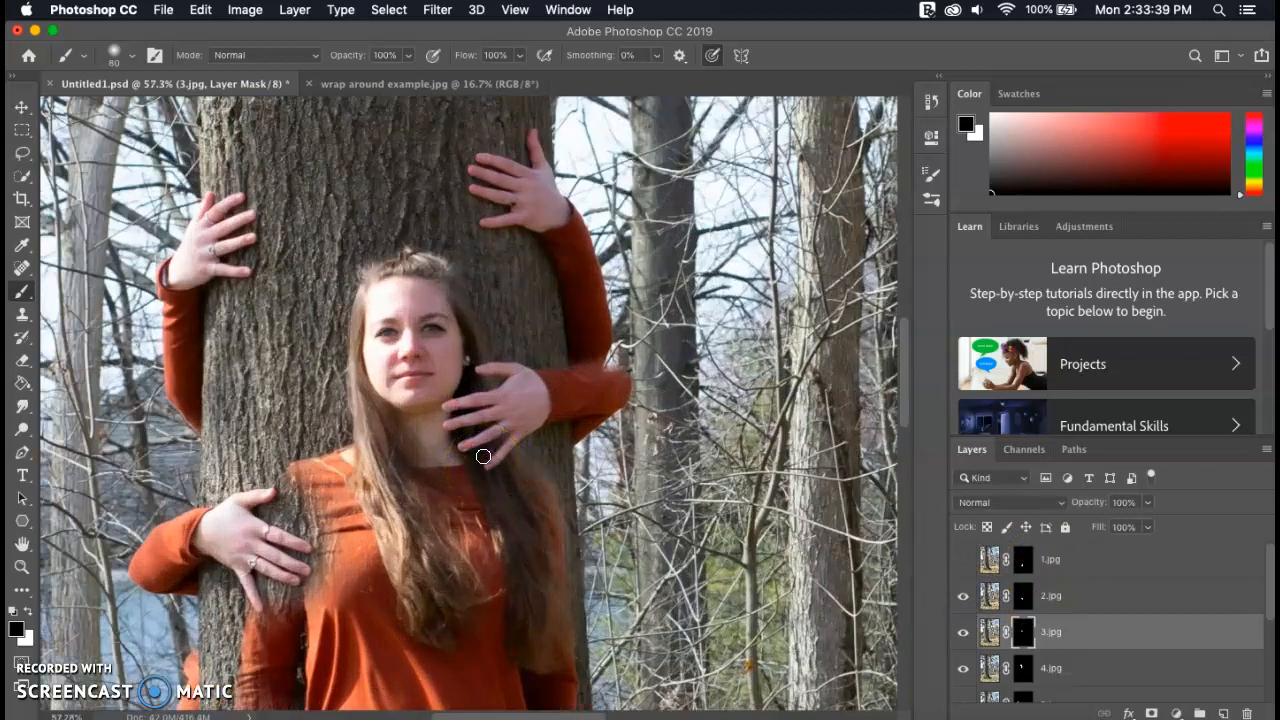
pyautogui.scroll(-5, 483, 456)
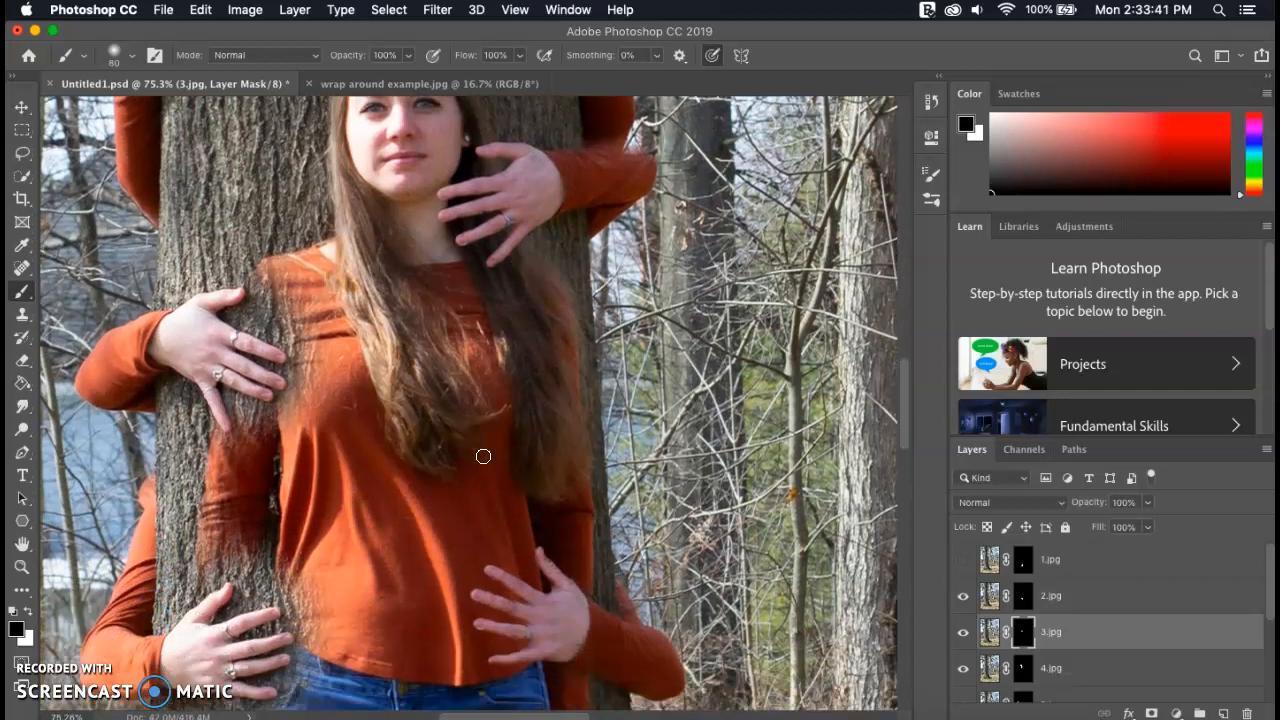
pyautogui.scroll(-5, 483, 456)
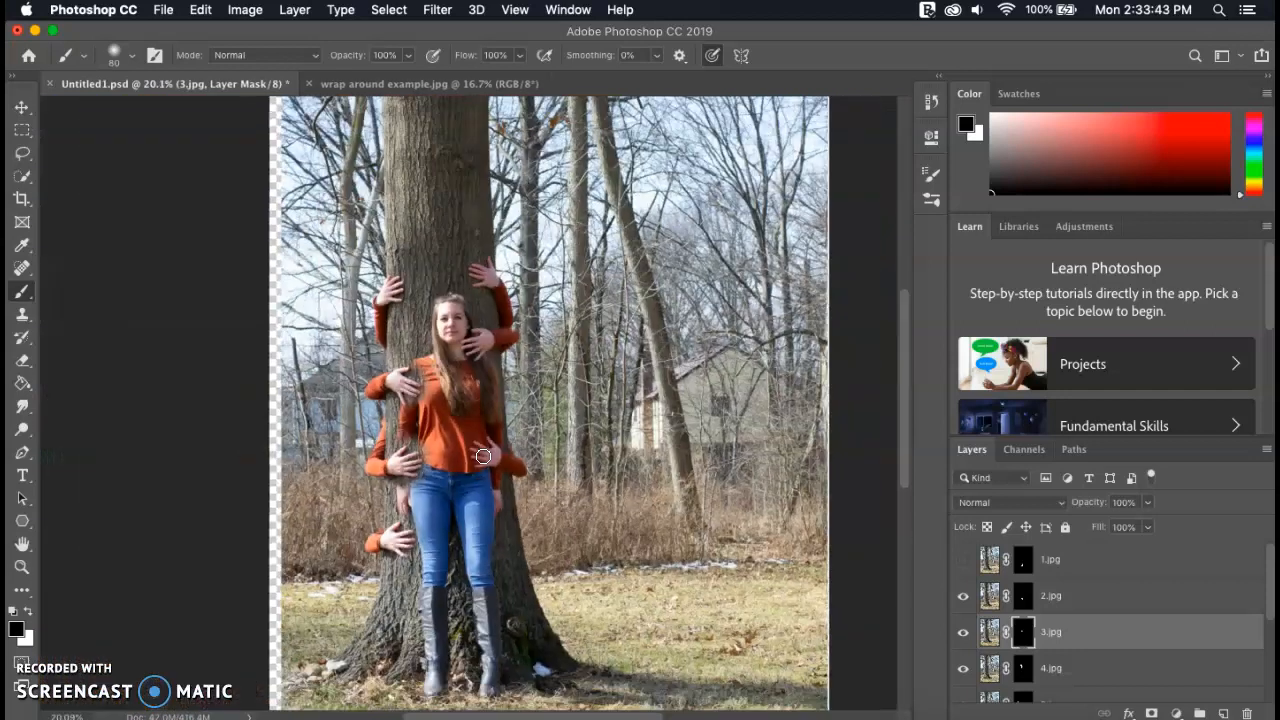
# - Switch to wrap around example.jpg and examine how its finished arms and hands wrap around the tree and the woman
pyautogui.click(392, 84)
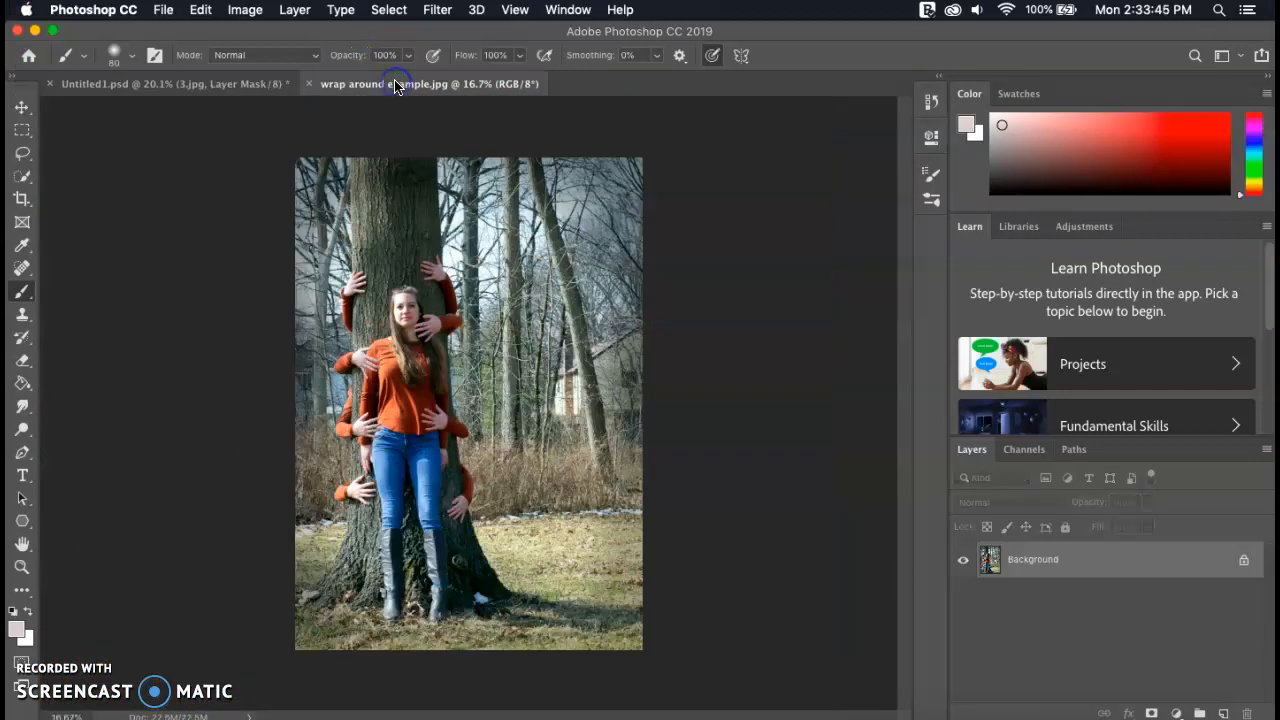
pyautogui.scroll(3, 252, 343)
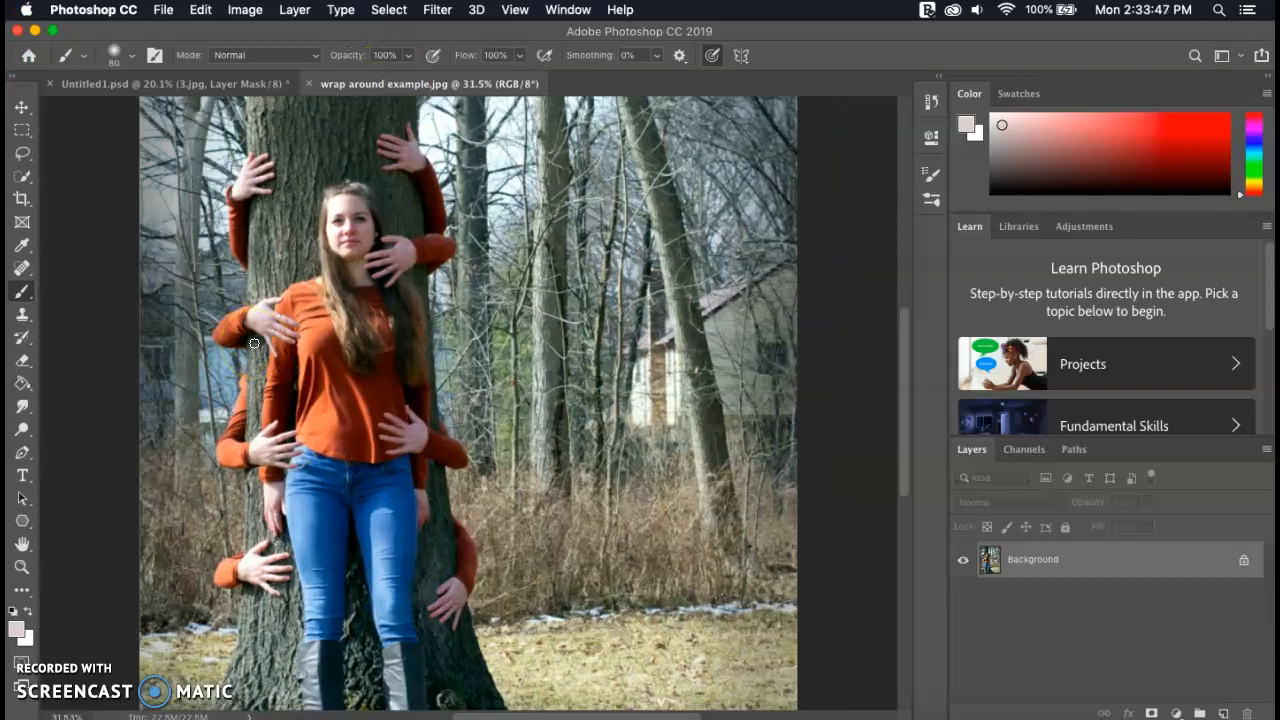
pyautogui.hscroll(-3, 254, 343)
pyautogui.scroll(2, 255, 343)
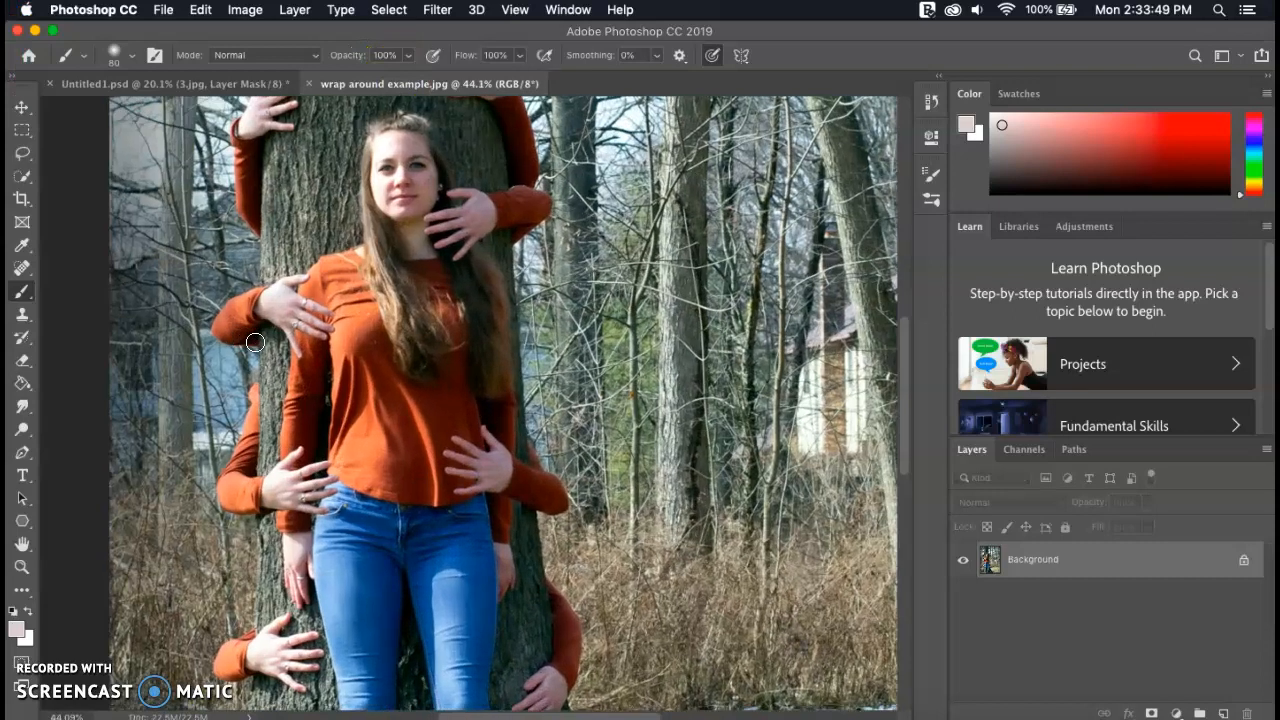
pyautogui.scroll(-3, 255, 343)
pyautogui.scroll(5, 255, 343)
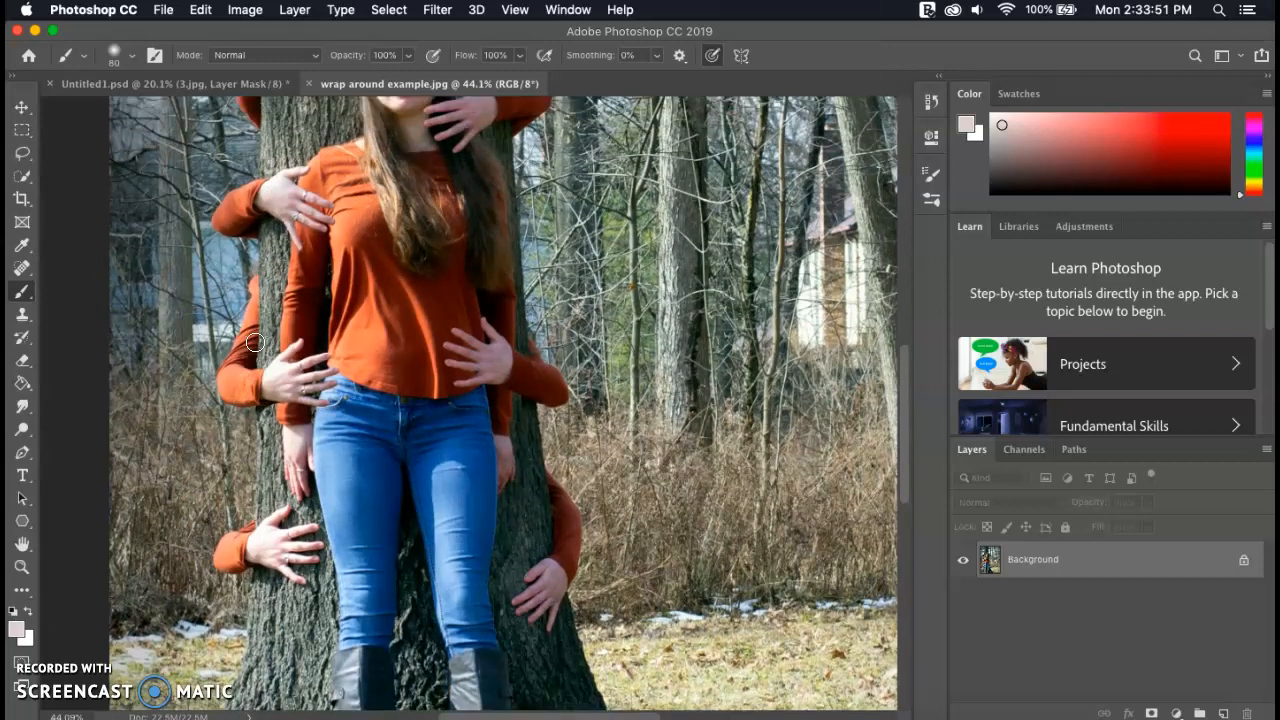
pyautogui.scroll(3, 255, 343)
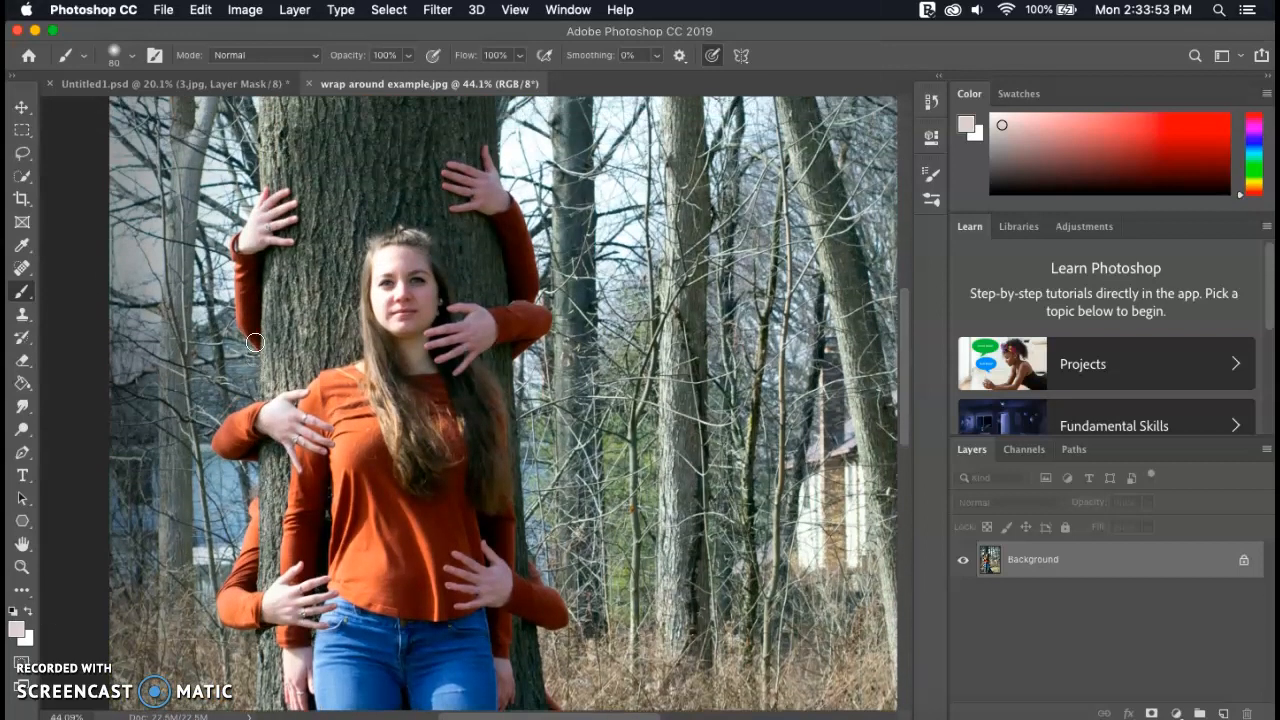
pyautogui.scroll(-3, 255, 343)
pyautogui.scroll(-3, 255, 343)
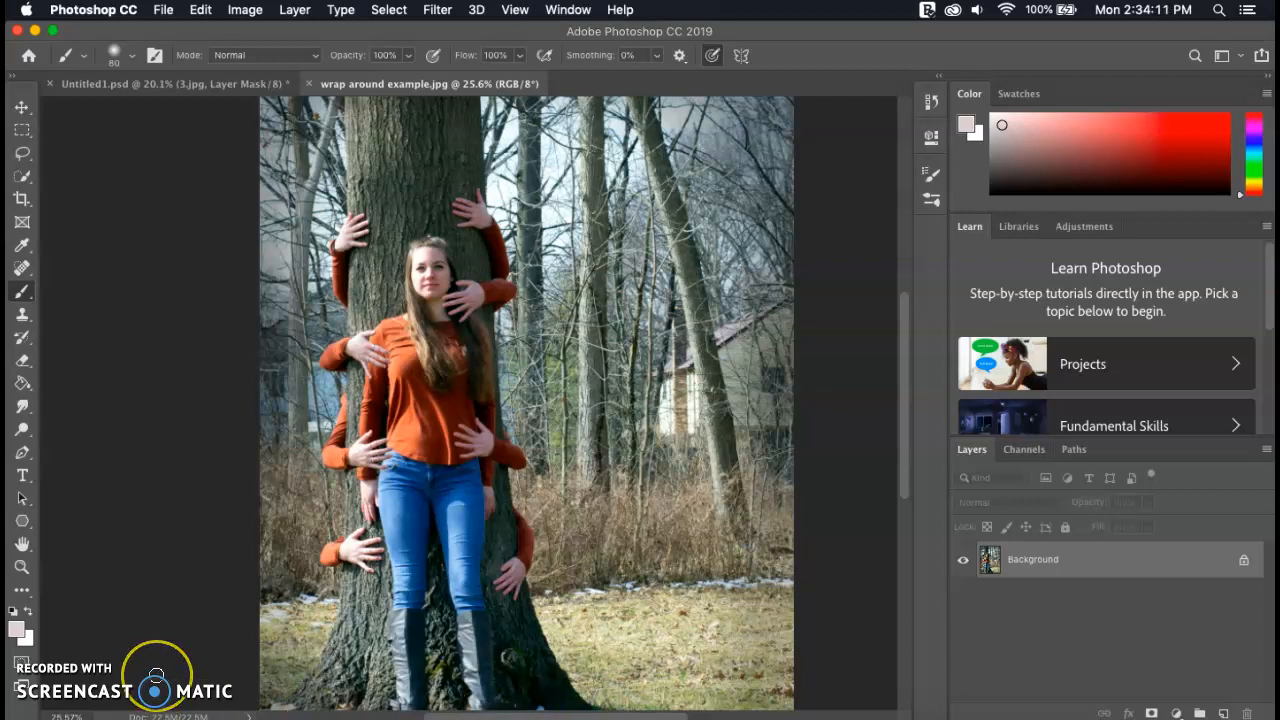
pyautogui.scroll(-3, 157, 684)
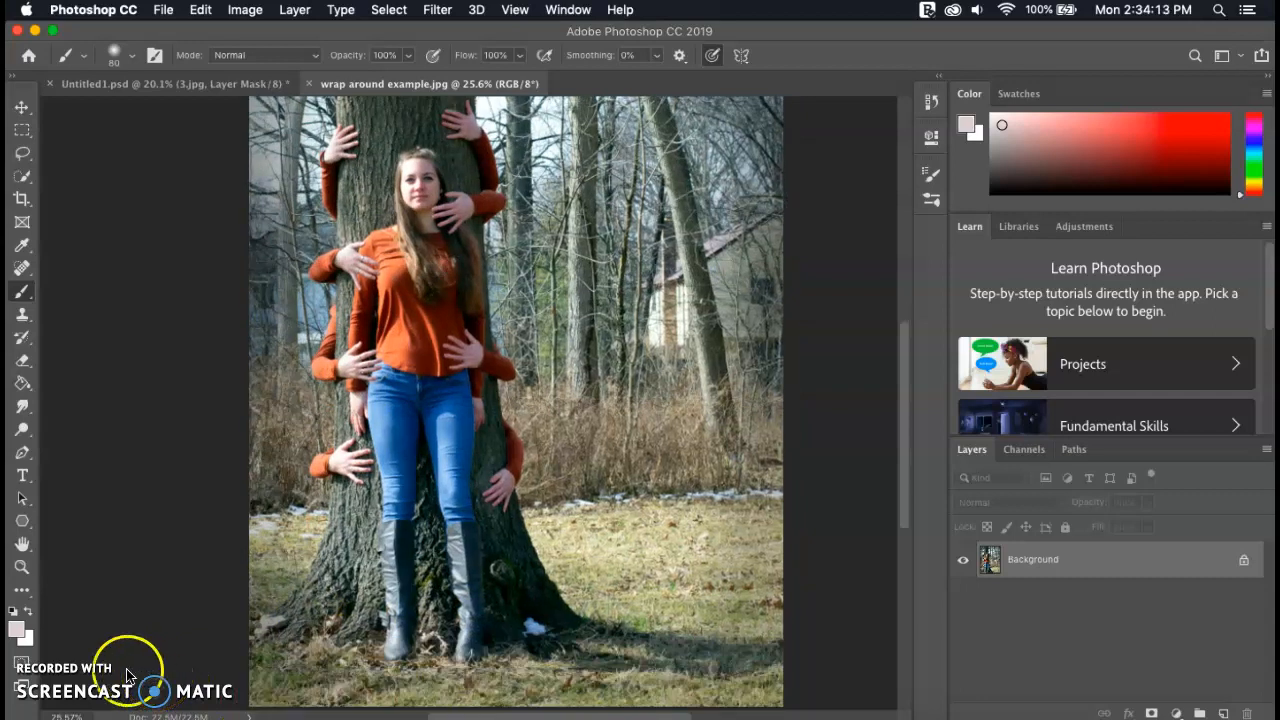